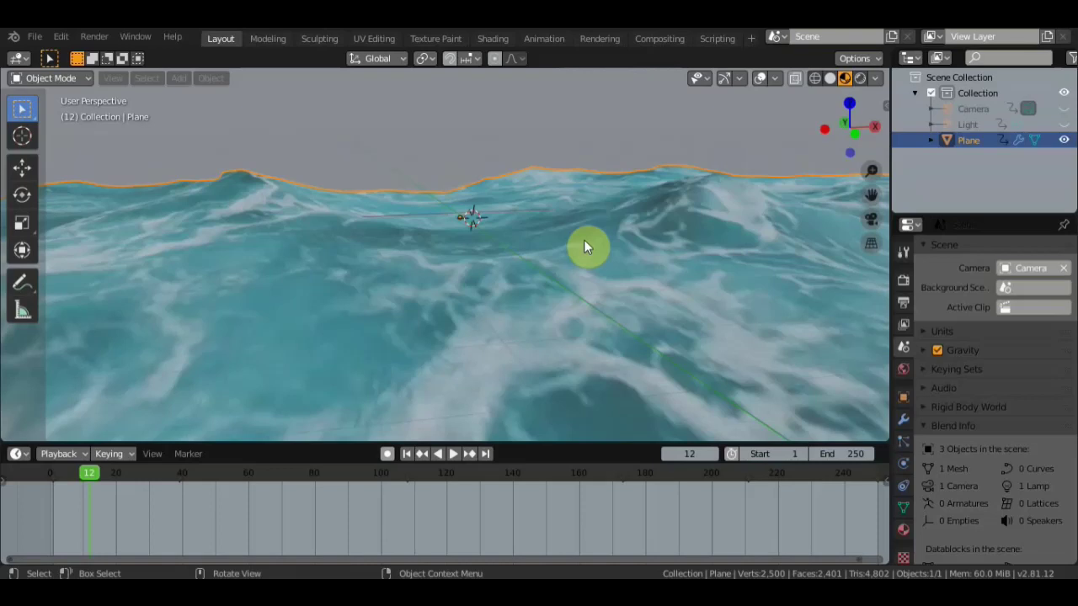
Import PM3D_Cylinder3D_4.OBJ from the Desktop as a Wavefront (.obj) boat model.
mouse_move(518, 229)
middle_mouse_down()
mouse_move(539, 209)
mouse_move(516, 253)
mouse_move(476, 216)
middle_mouse_up()
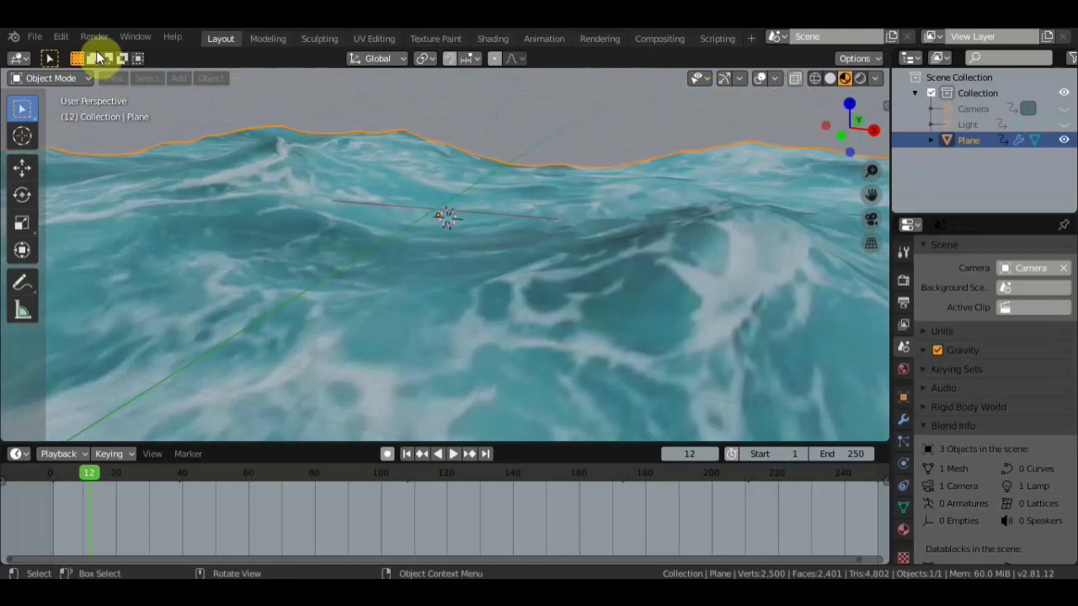
mouse_move(429, 180)
middle_mouse_down()
mouse_move(438, 199)
mouse_move(467, 205)
middle_mouse_up()
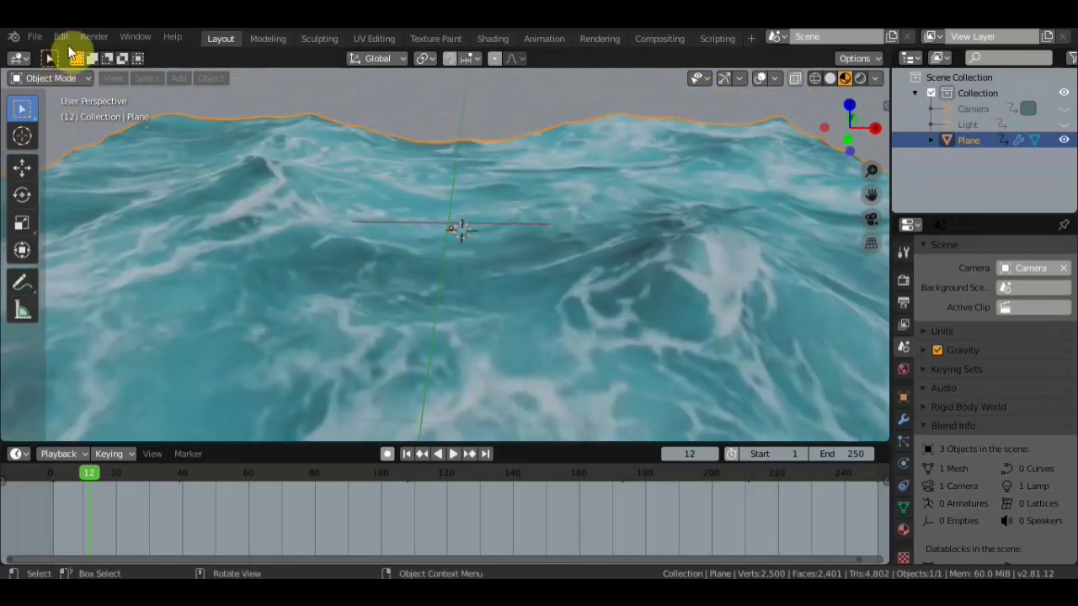
left_click(38, 36)
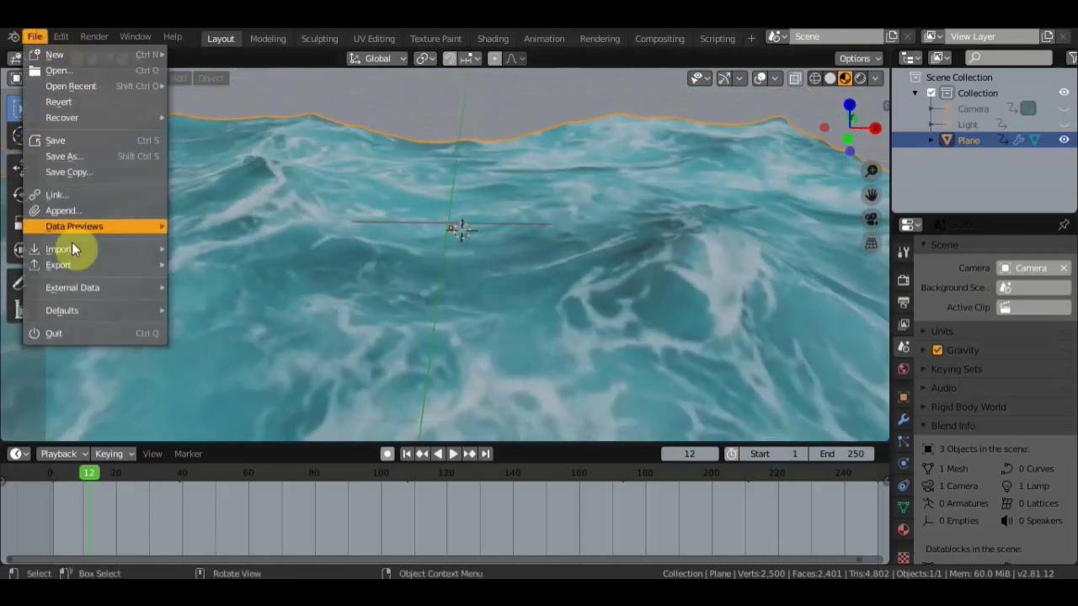
mouse_move(59, 249)
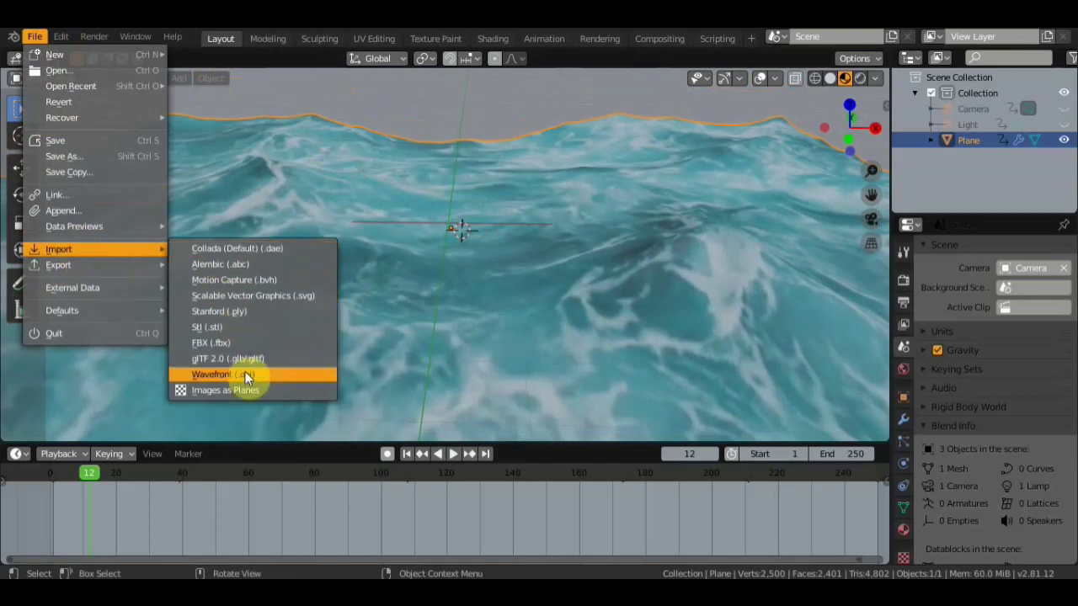
left_click(245, 371)
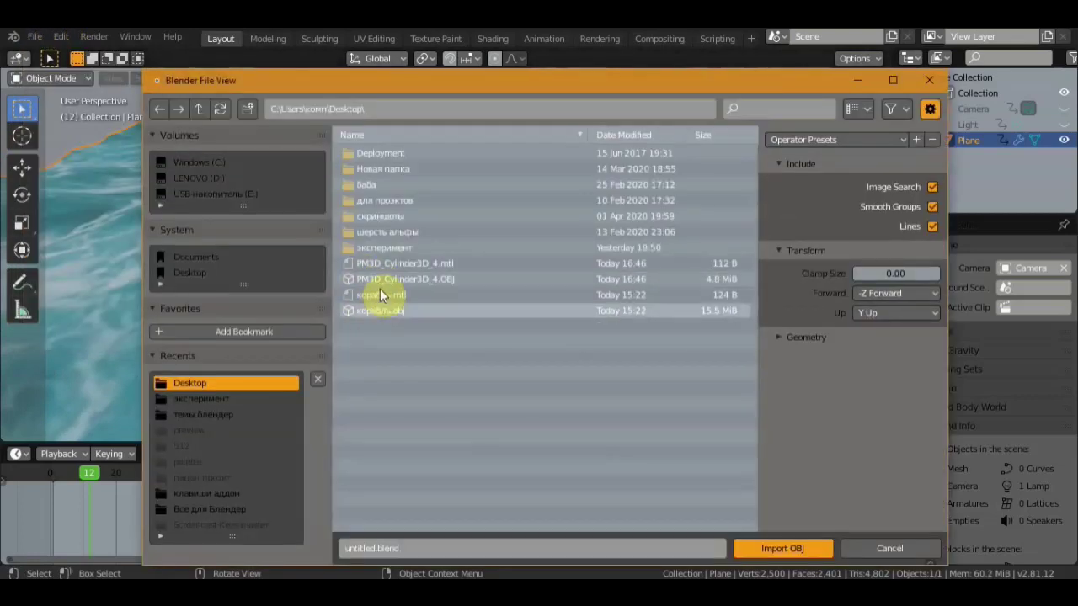
left_click(389, 280)
left_click(783, 549)
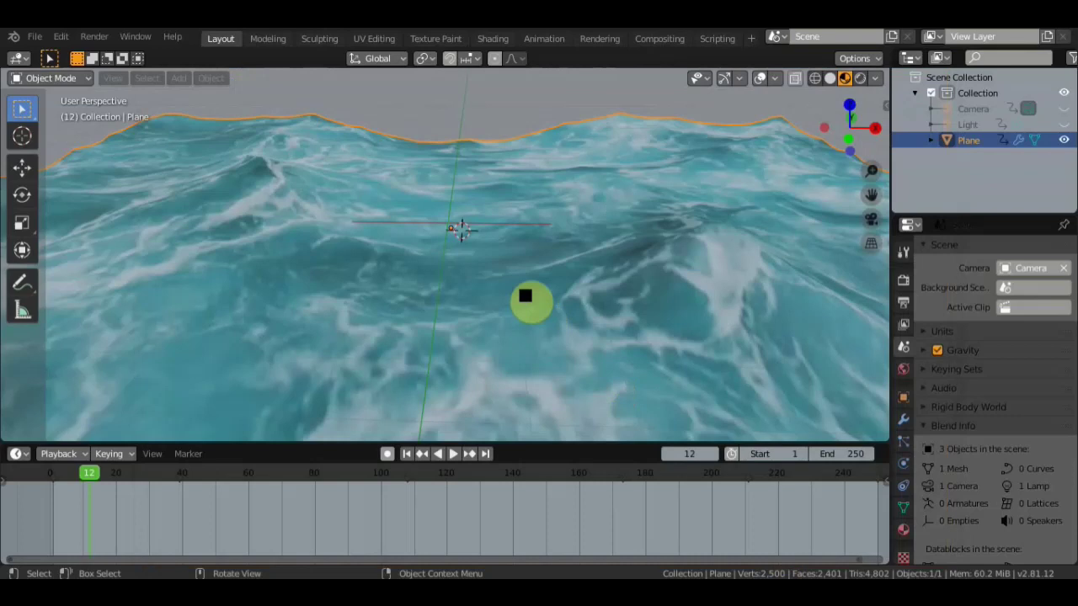
left_click(484, 242)
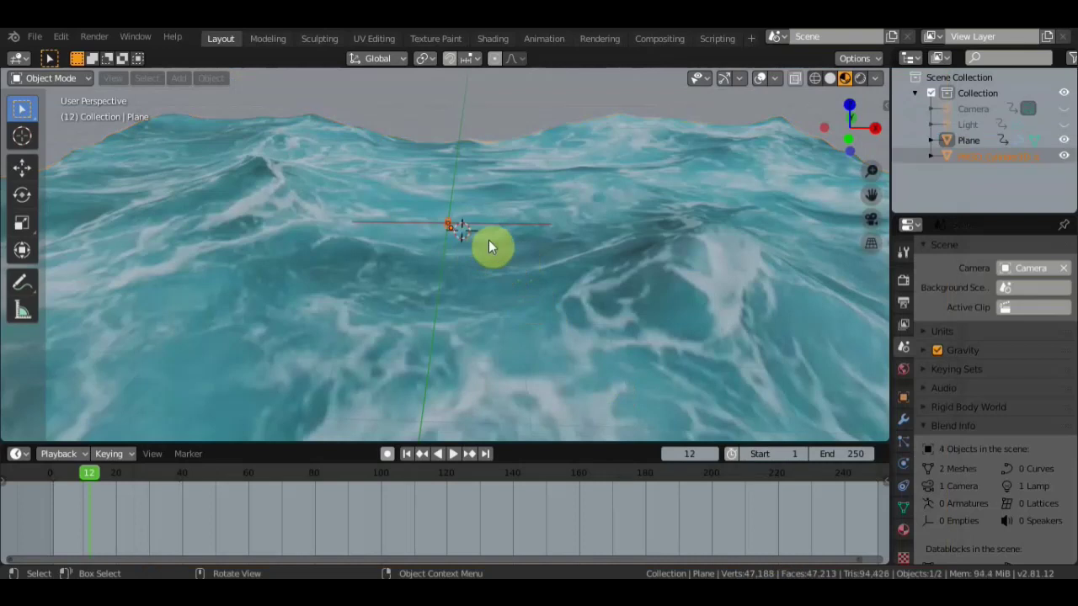
Scale the imported boat uniformly to 3.083 on X, Y and Z.
scroll(488, 244, "up", 3)
scroll(489, 243, "up", 3)
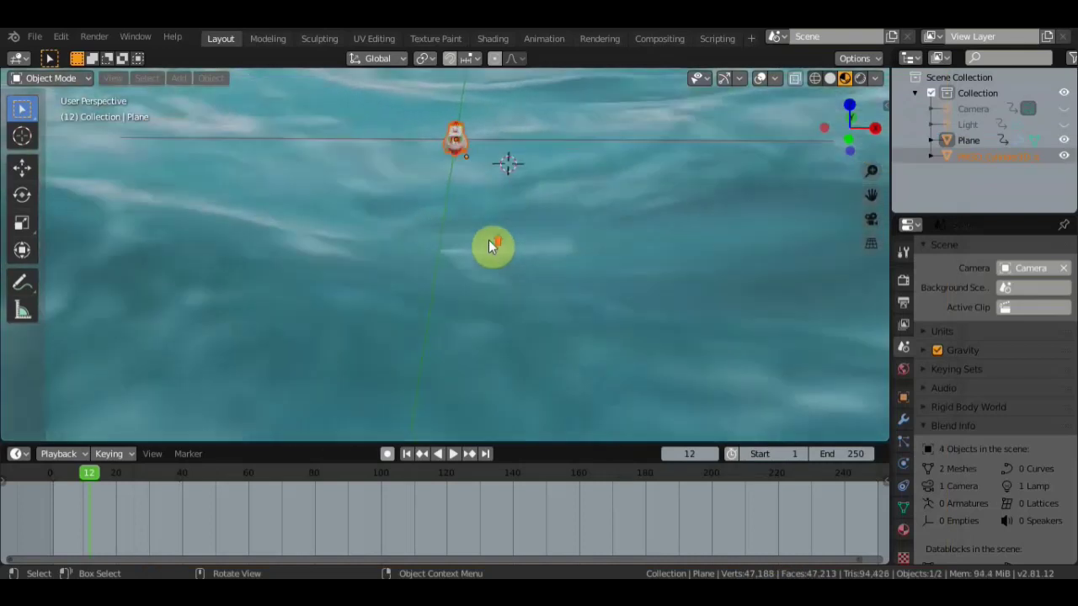
middle_click_drag(552, 218, 512, 271)
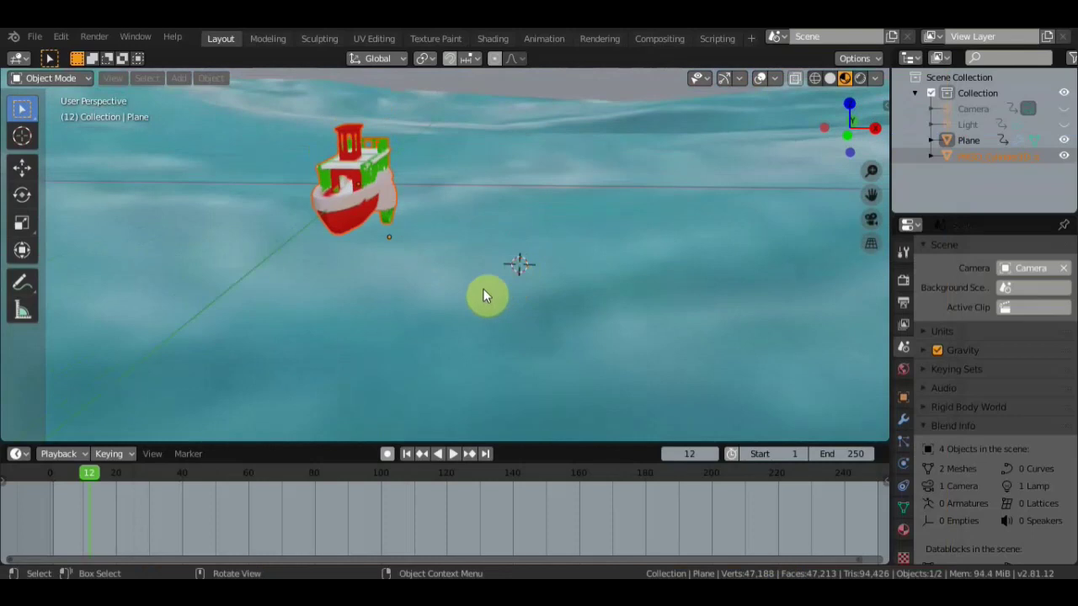
key("s")
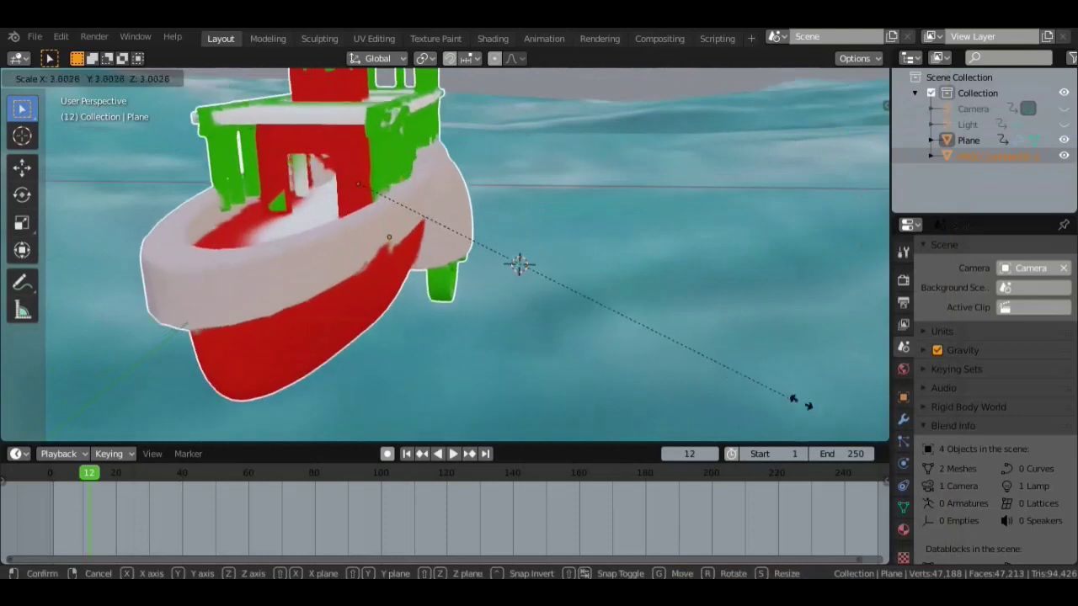
left_click(635, 322)
scroll(628, 324, "down", 4)
mouse_move(619, 322)
middle_mouse_down()
mouse_move(707, 341)
mouse_move(799, 303)
mouse_move(763, 331)
mouse_move(589, 322)
mouse_move(589, 341)
mouse_move(412, 259)
middle_mouse_up()
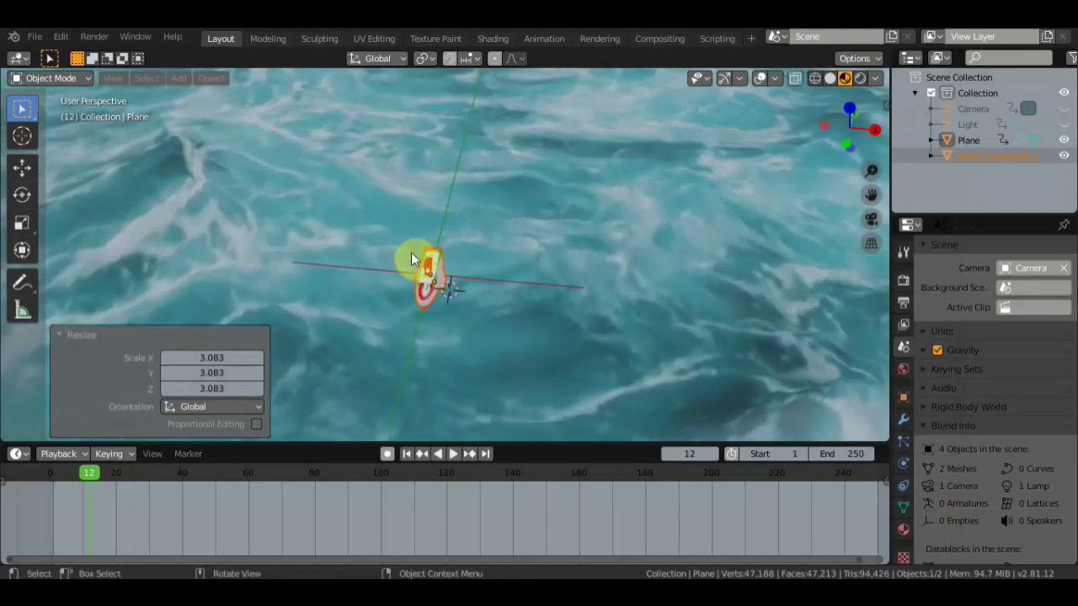
Add a new plane mesh and scale it up.
left_click(179, 79)
mouse_move(202, 97)
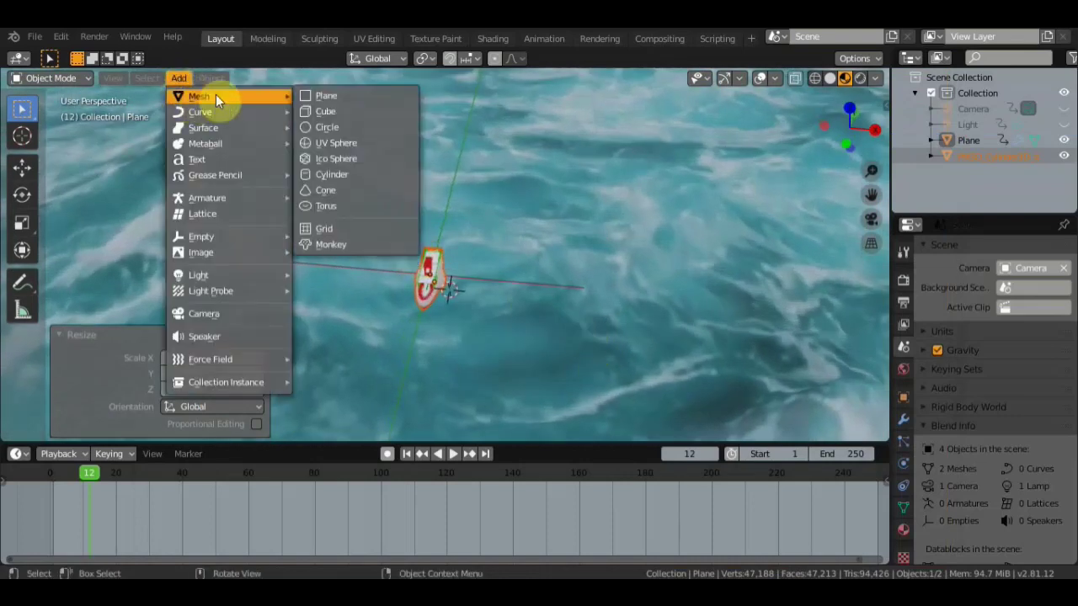
left_click(321, 95)
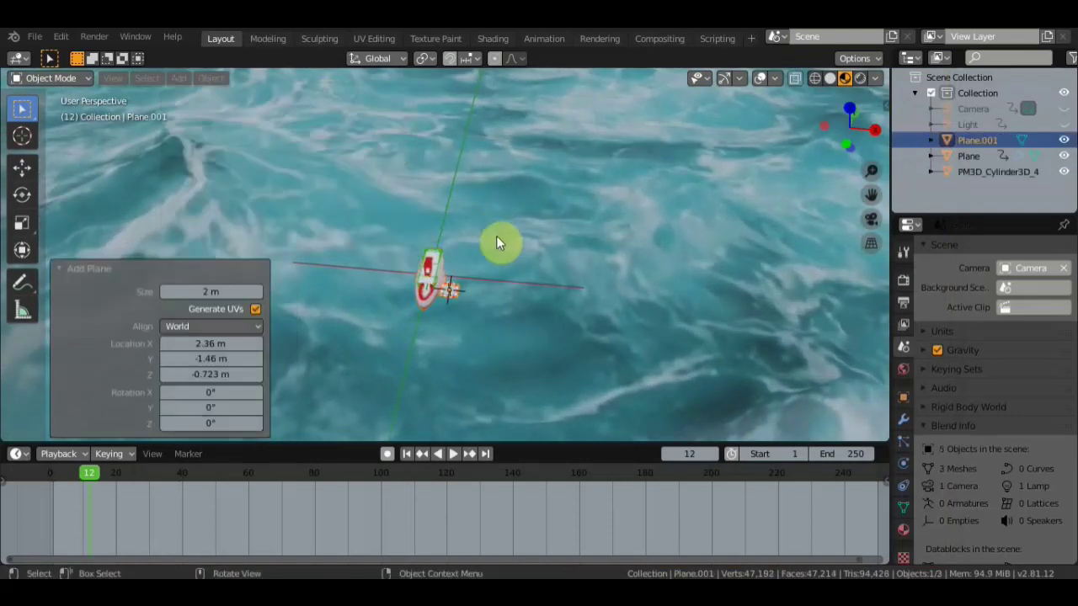
key("s")
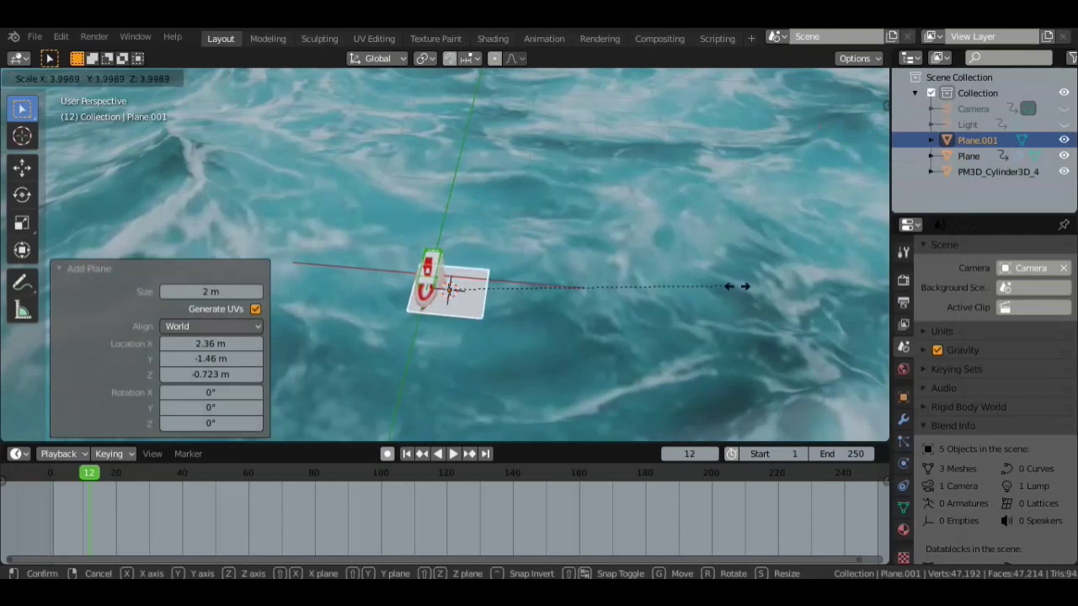
left_click(737, 286)
Move the boat onto the centre of the new plane, then reselect the plane.
middle_click_drag(737, 286, 517, 340)
left_click(445, 323)
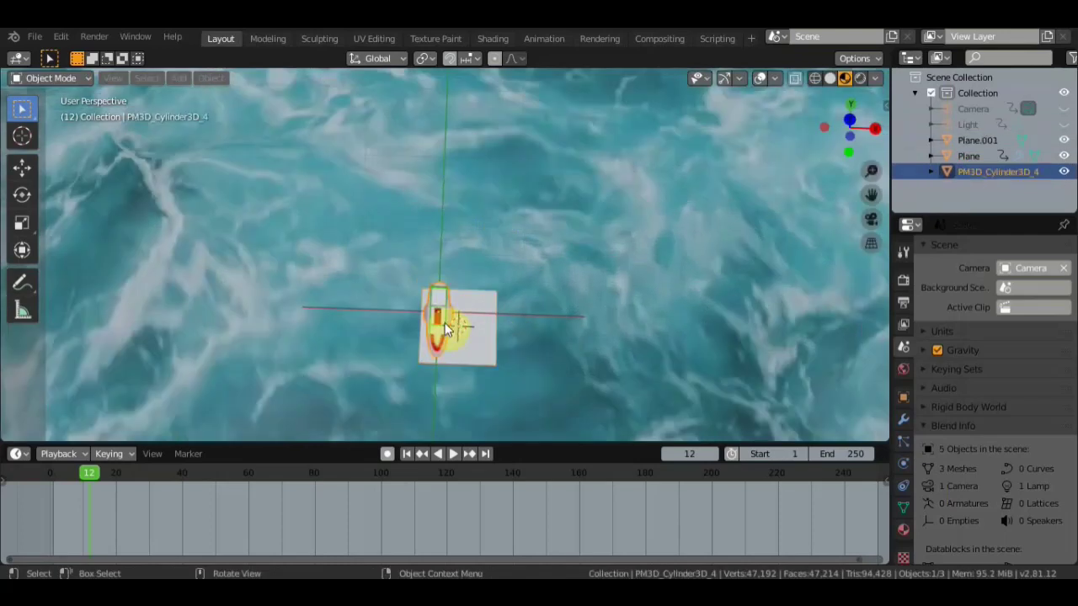
scroll(445, 323, "up", 4)
scroll(590, 253, "down", 1)
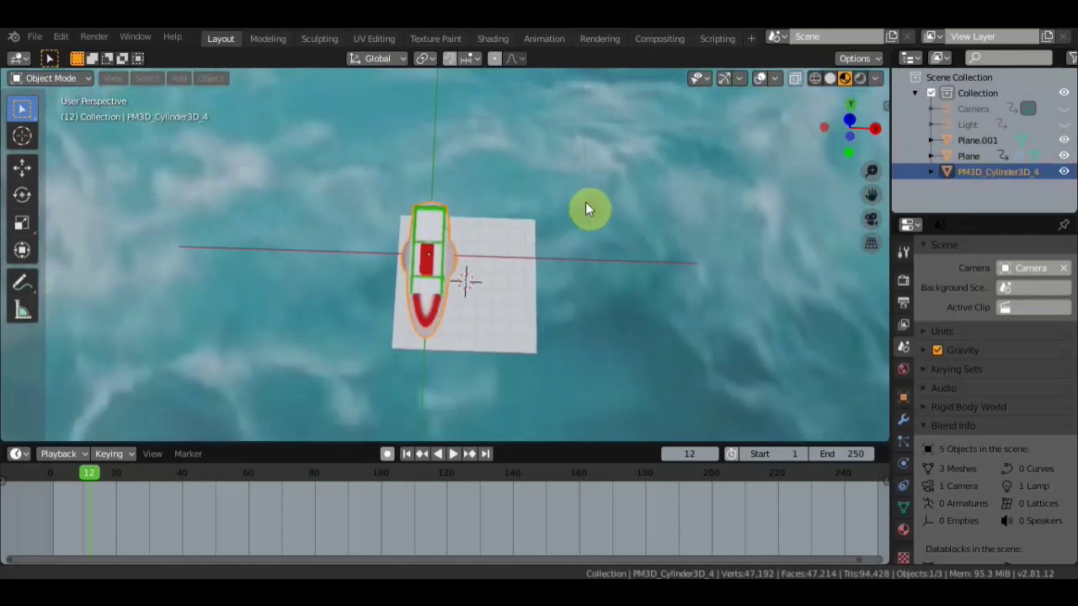
key("g")
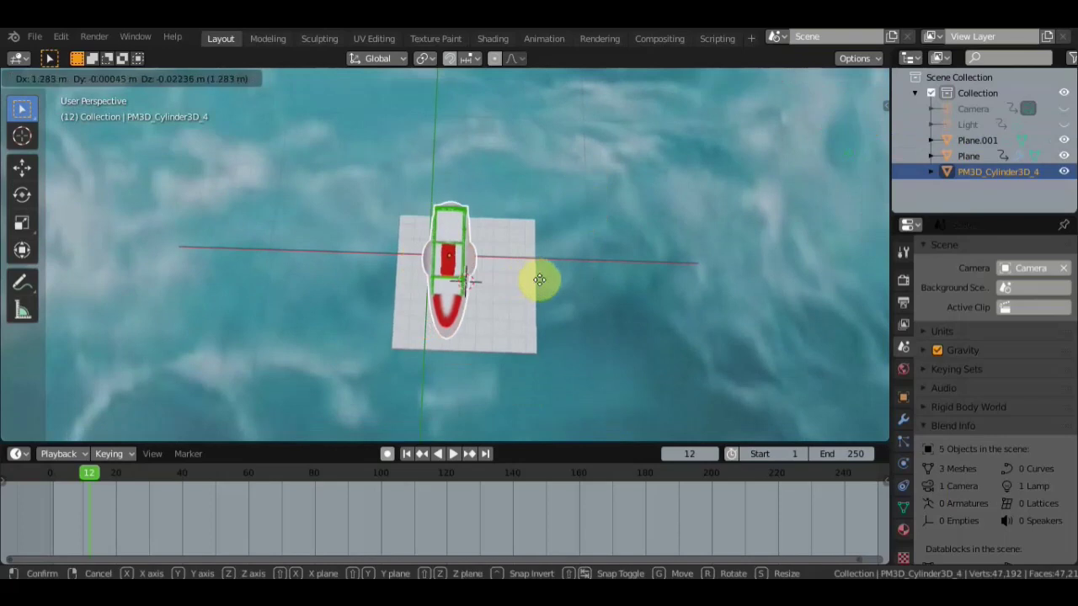
left_click(547, 298)
left_click(520, 316)
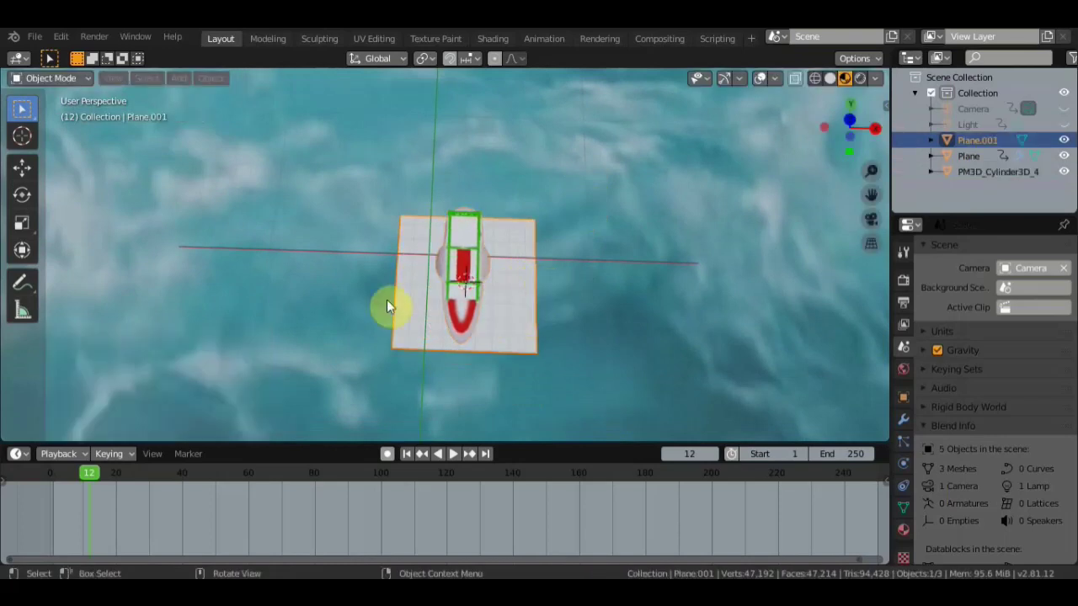
left_click(30, 173)
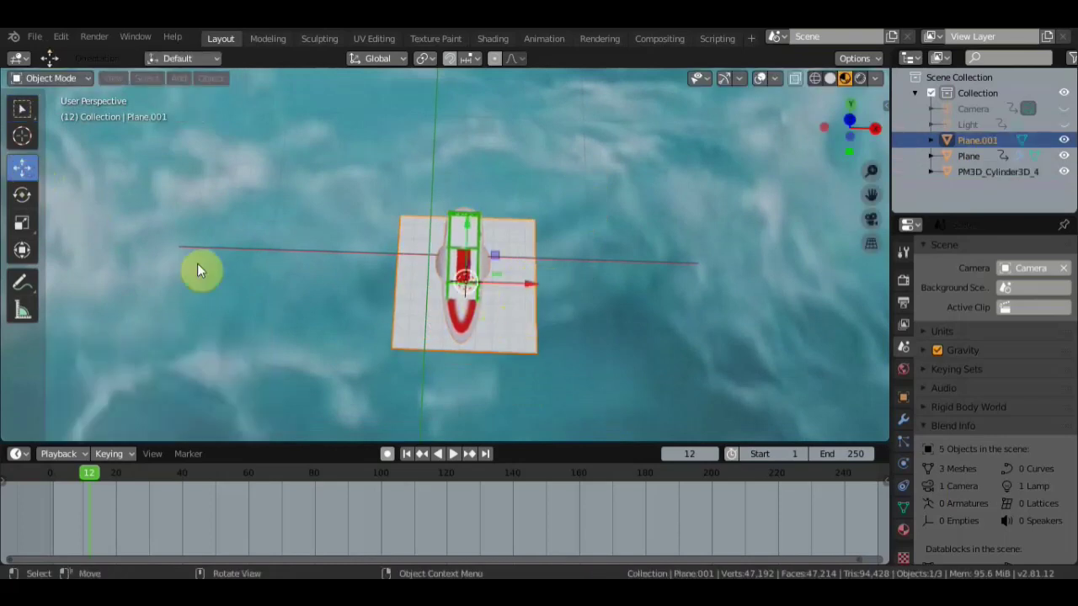
Scale Plane.001 to 0.581 along X and 1.620 along Y.
left_click(23, 250)
mouse_move(512, 287)
left_mouse_down()
mouse_move(472, 283)
mouse_move(505, 283)
left_mouse_up()
middle_click_drag(505, 283, 335, 242)
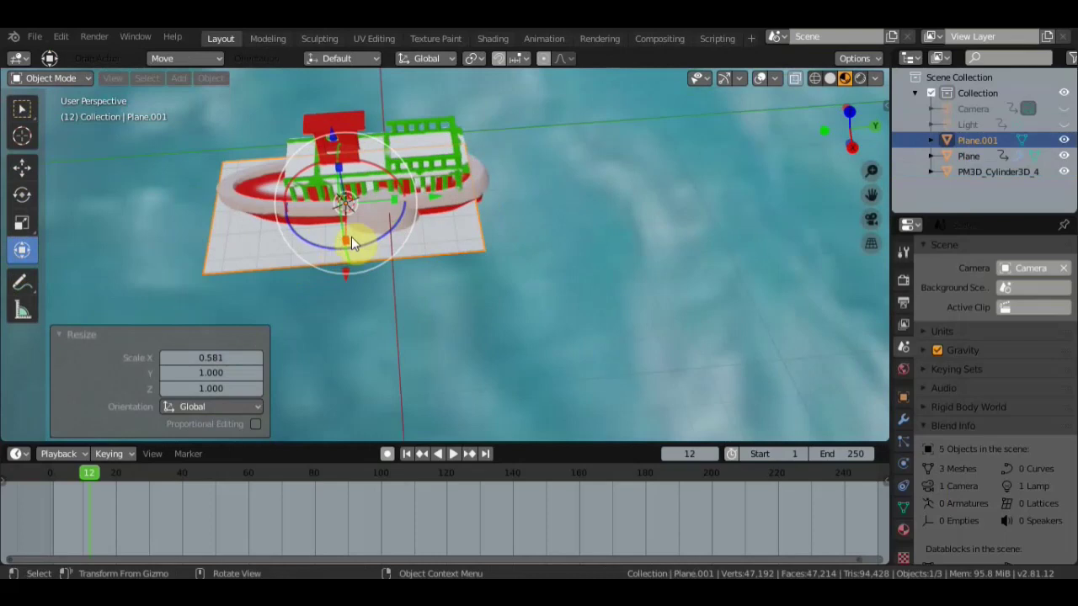
left_click_drag(397, 202, 430, 208)
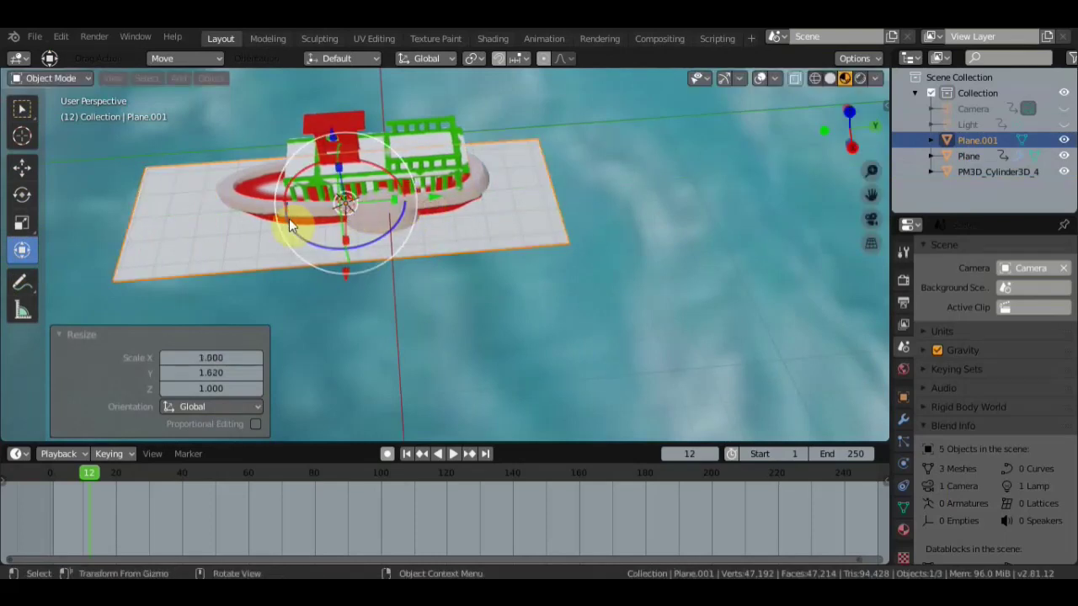
mouse_move(348, 197)
middle_mouse_down()
mouse_move(418, 281)
mouse_move(414, 254)
middle_mouse_up()
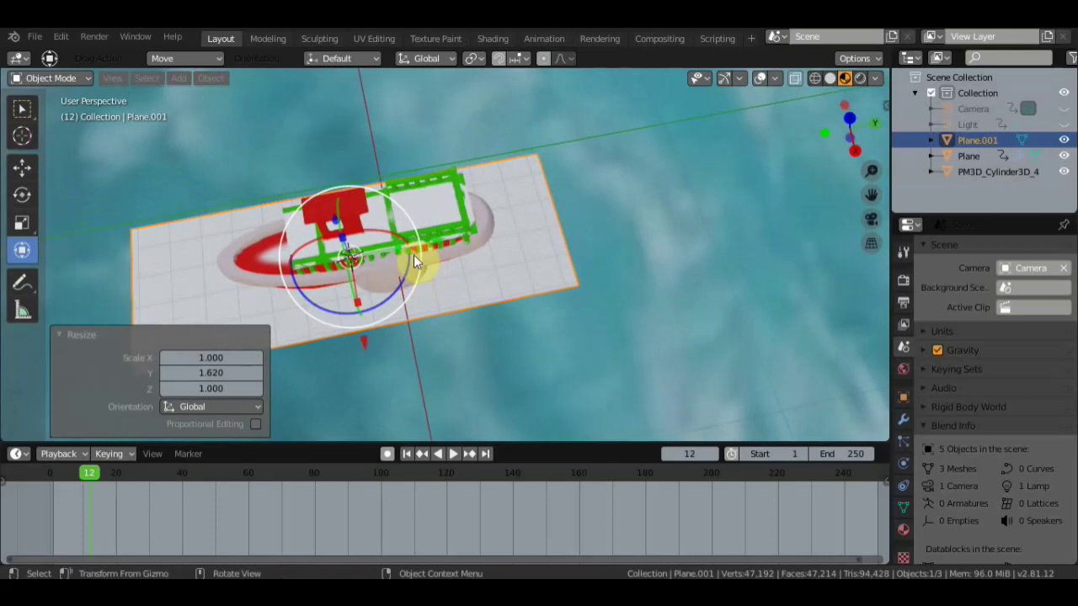
Shift Plane.001 0.759 m so it lies lengthwise beneath the boat's hull.
key("g")
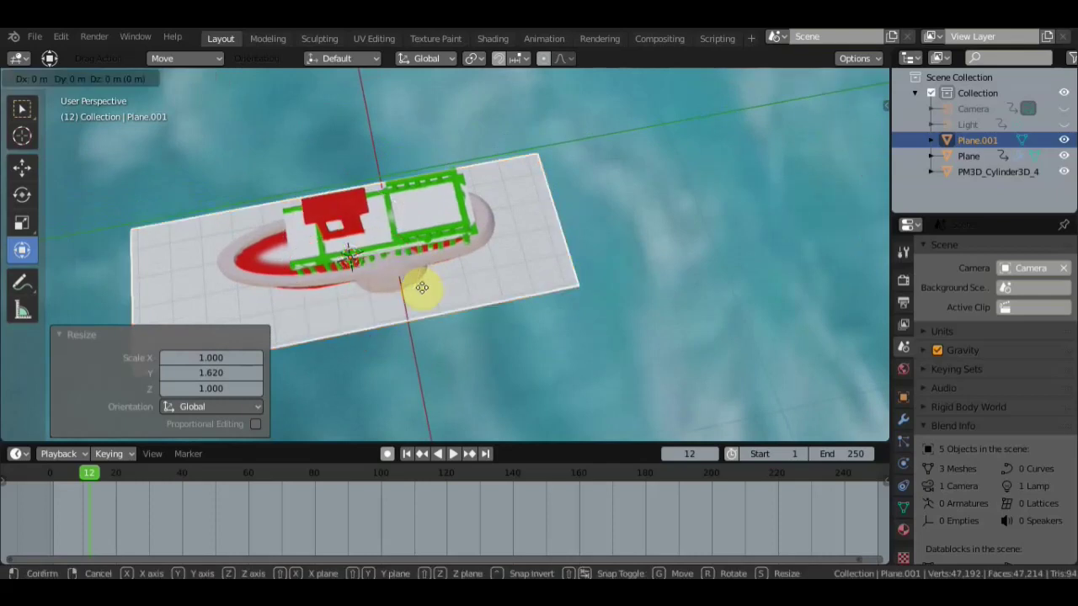
left_click(446, 291)
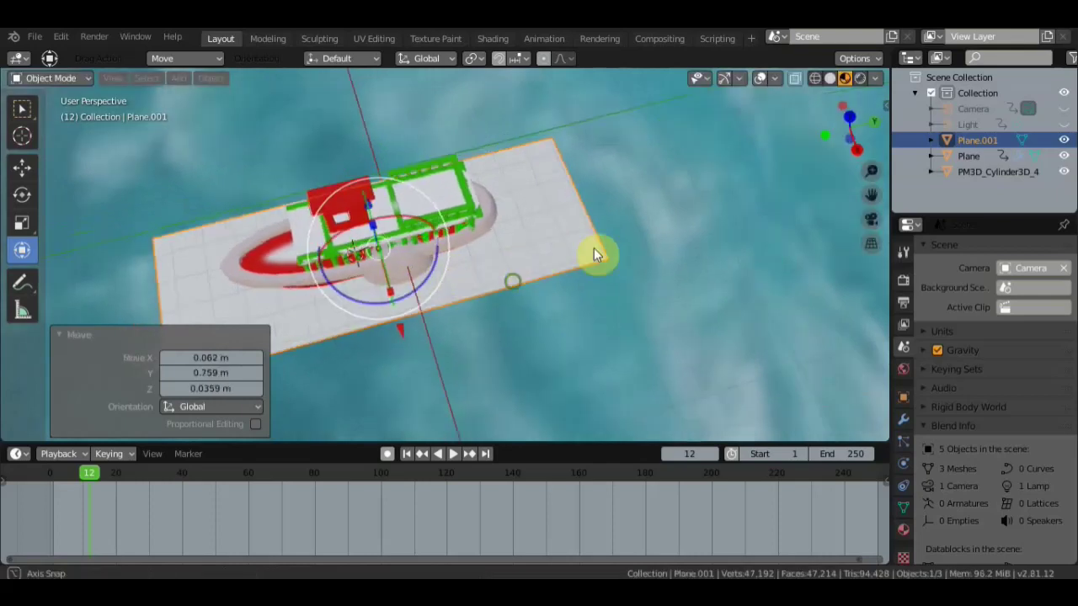
mouse_move(596, 250)
middle_mouse_down()
mouse_move(649, 222)
mouse_move(556, 192)
mouse_move(483, 185)
mouse_move(602, 208)
mouse_move(580, 281)
middle_mouse_up()
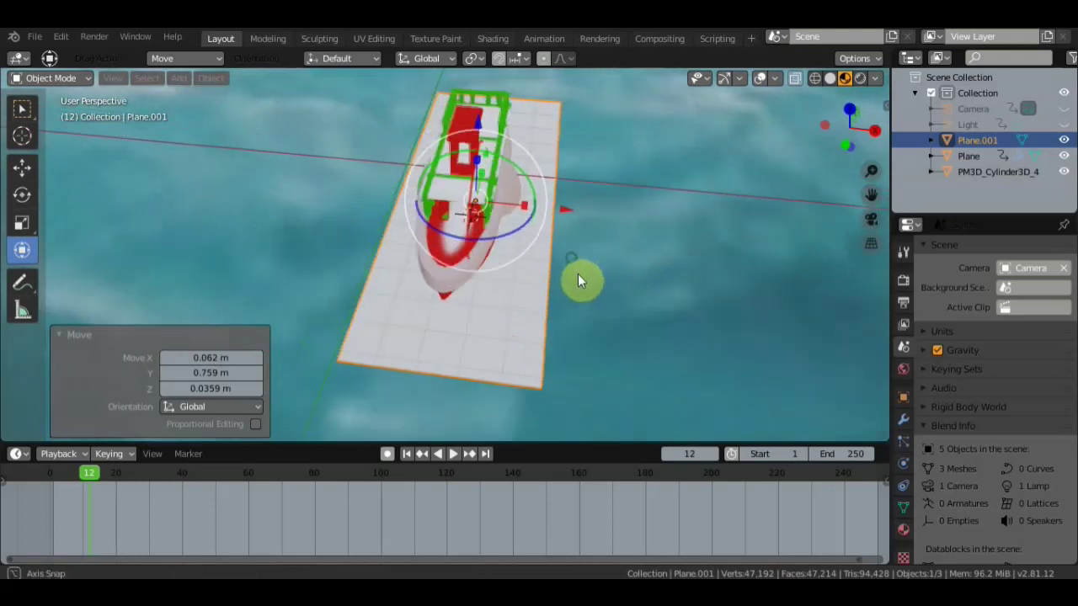
left_click(20, 110)
Add cloth physics to Plane.001.
left_click(512, 345)
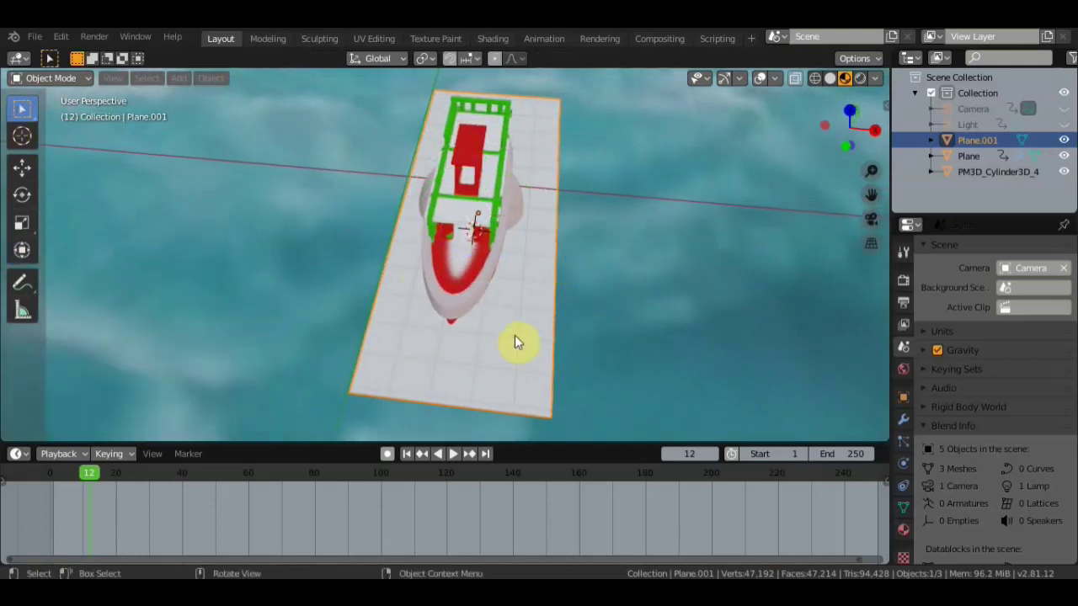
left_click(905, 462)
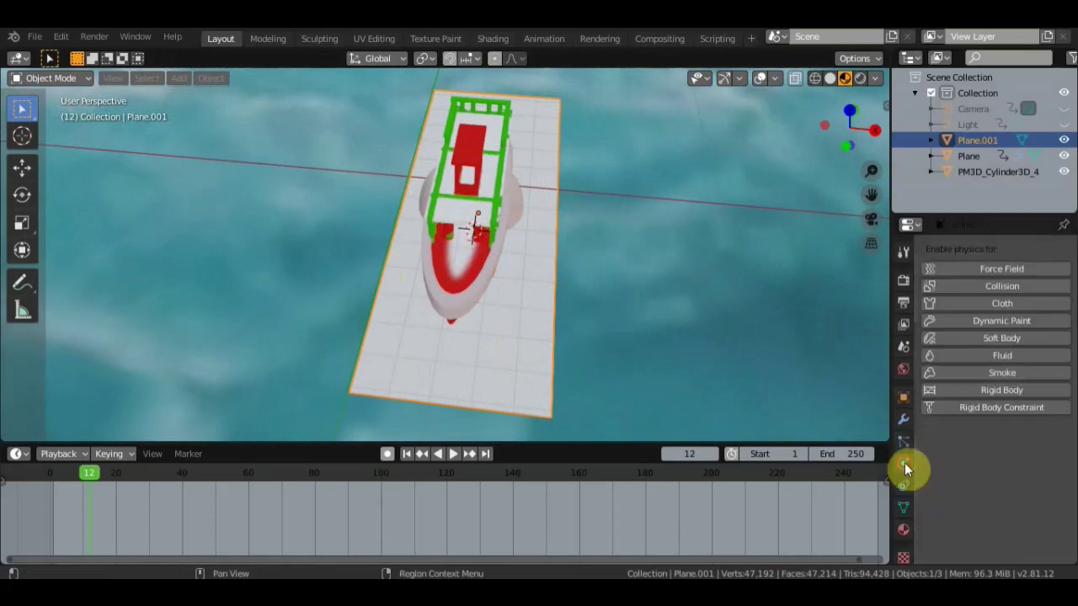
left_click(1020, 301)
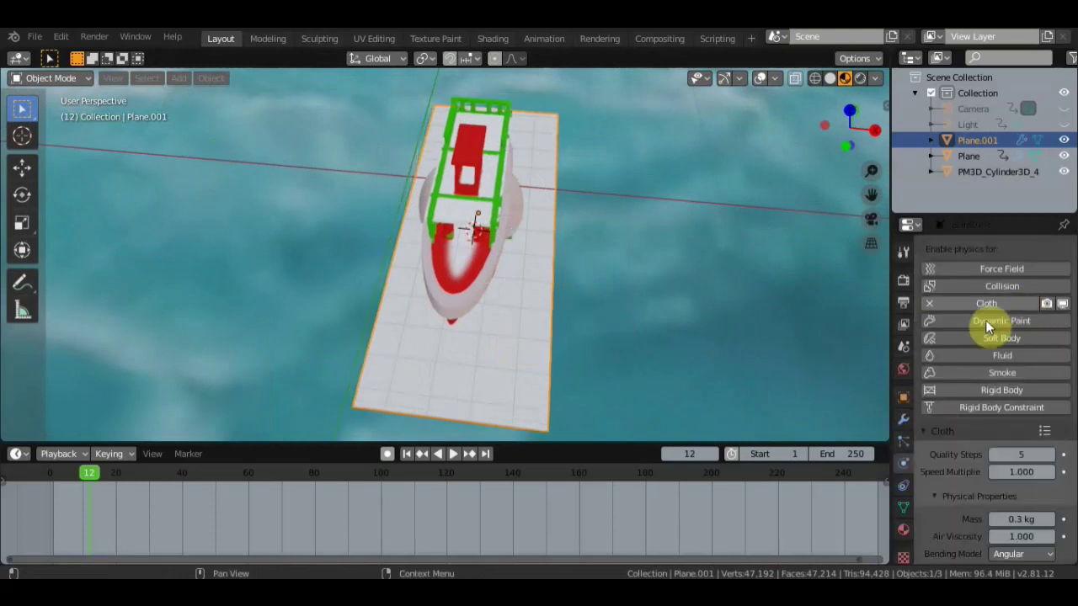
mouse_move(747, 321)
middle_mouse_down()
mouse_move(719, 300)
mouse_move(663, 286)
middle_mouse_up()
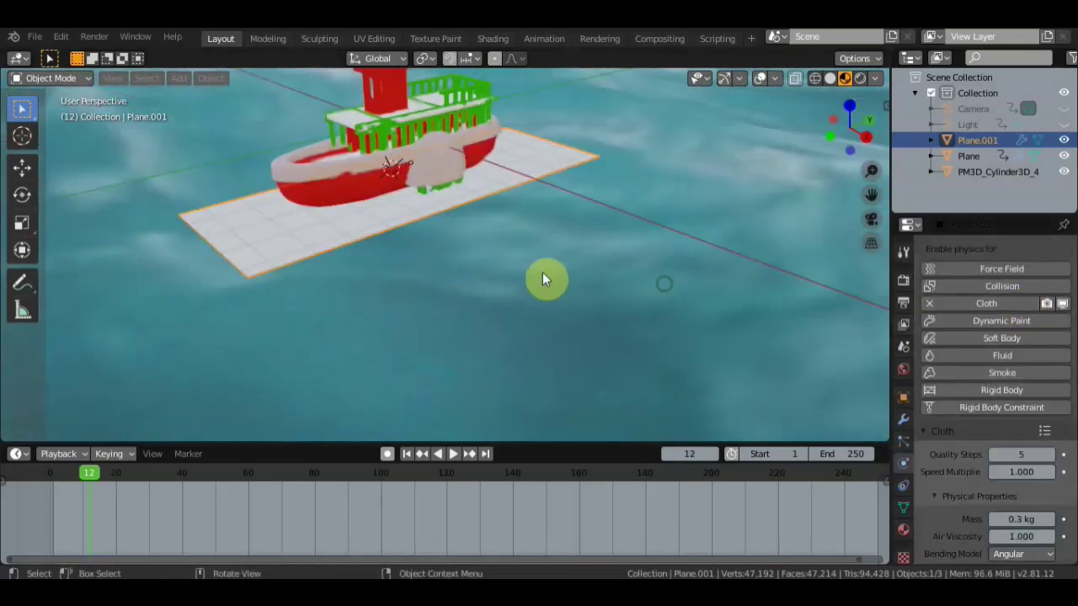
Toggle collision off and back on for the ocean Plane, then start playback.
left_click(575, 312)
middle_click_drag(662, 204, 652, 281)
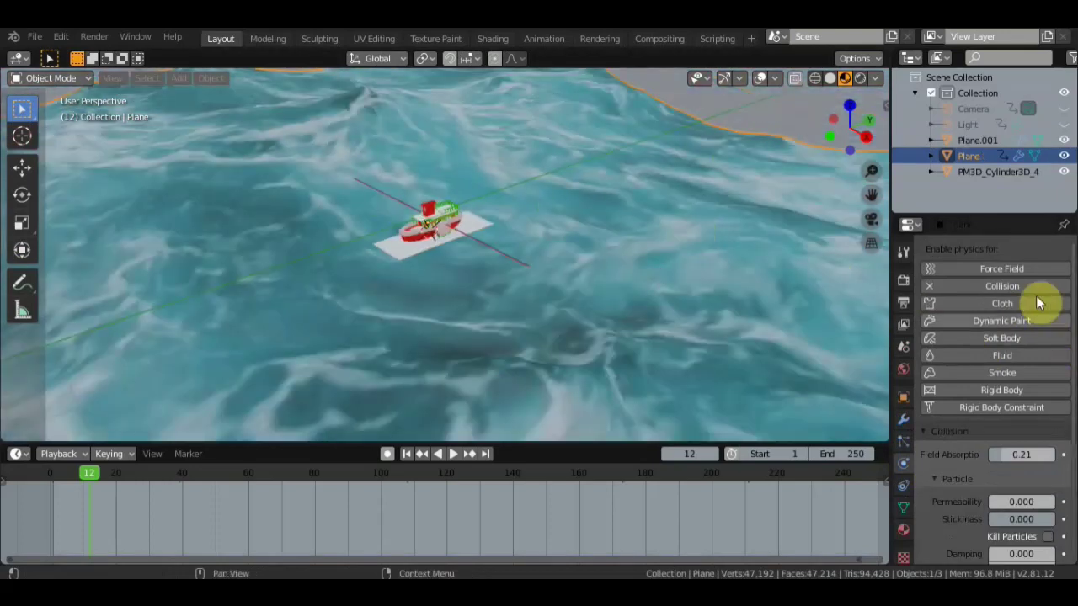
left_click(1018, 286)
left_click(1018, 285)
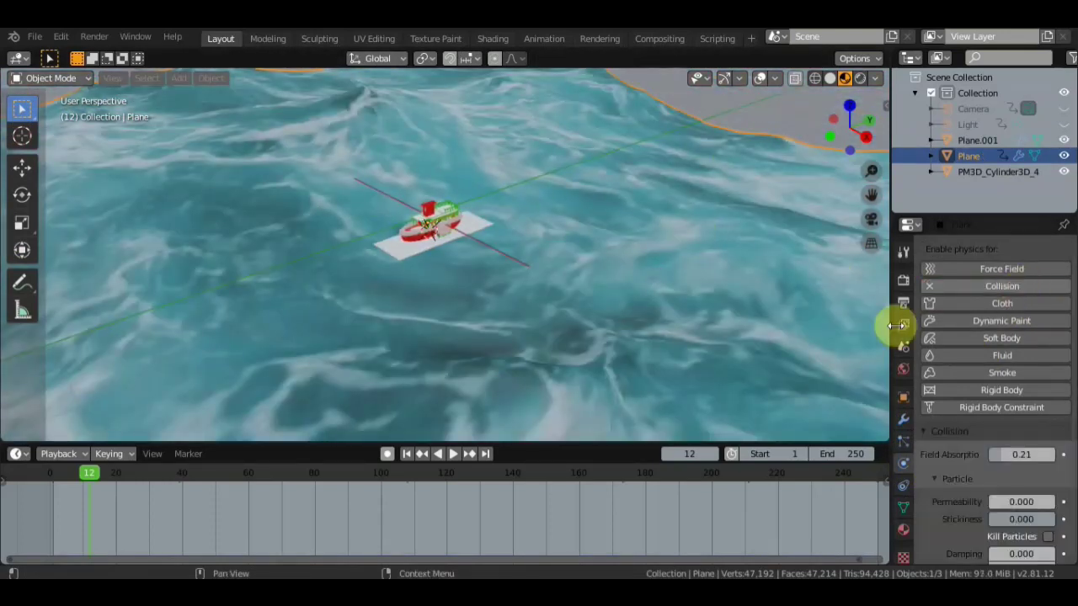
mouse_move(690, 309)
middle_mouse_down()
mouse_move(698, 332)
mouse_move(513, 323)
mouse_move(528, 313)
mouse_move(491, 373)
middle_mouse_up()
left_click(455, 454)
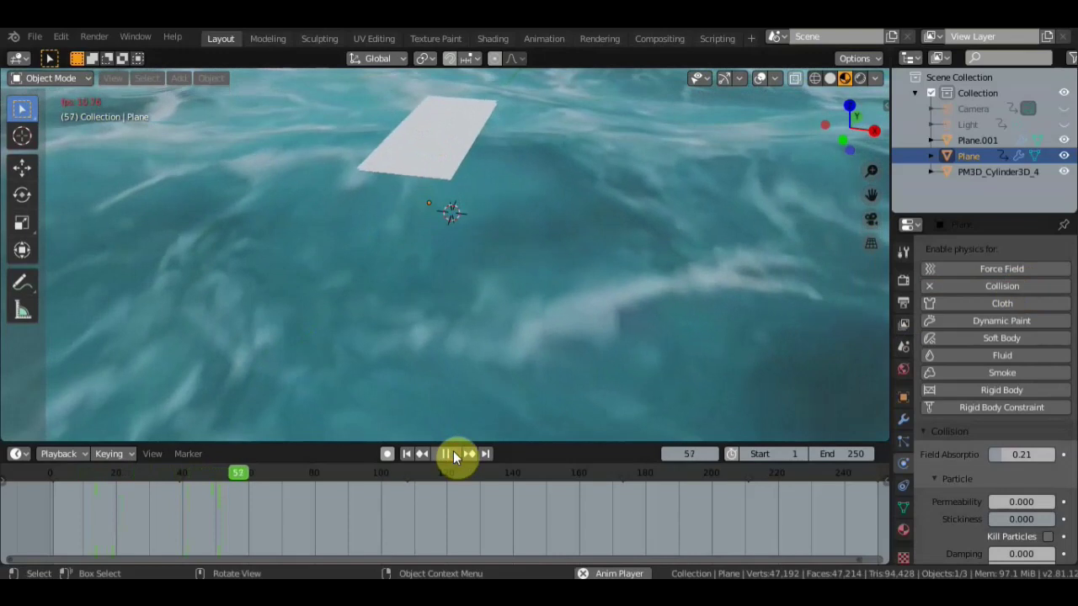
Pause at frame 75 and orbit to inspect the cloth strip against the waves.
left_click(446, 455)
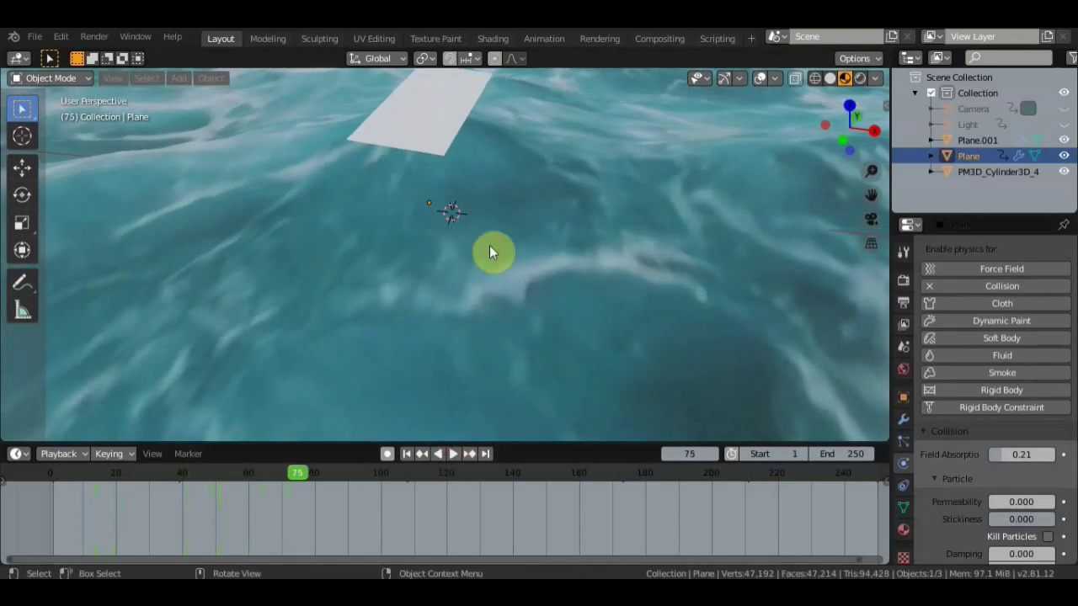
mouse_move(489, 245)
middle_mouse_down()
mouse_move(392, 236)
mouse_move(368, 197)
mouse_move(481, 164)
middle_mouse_up()
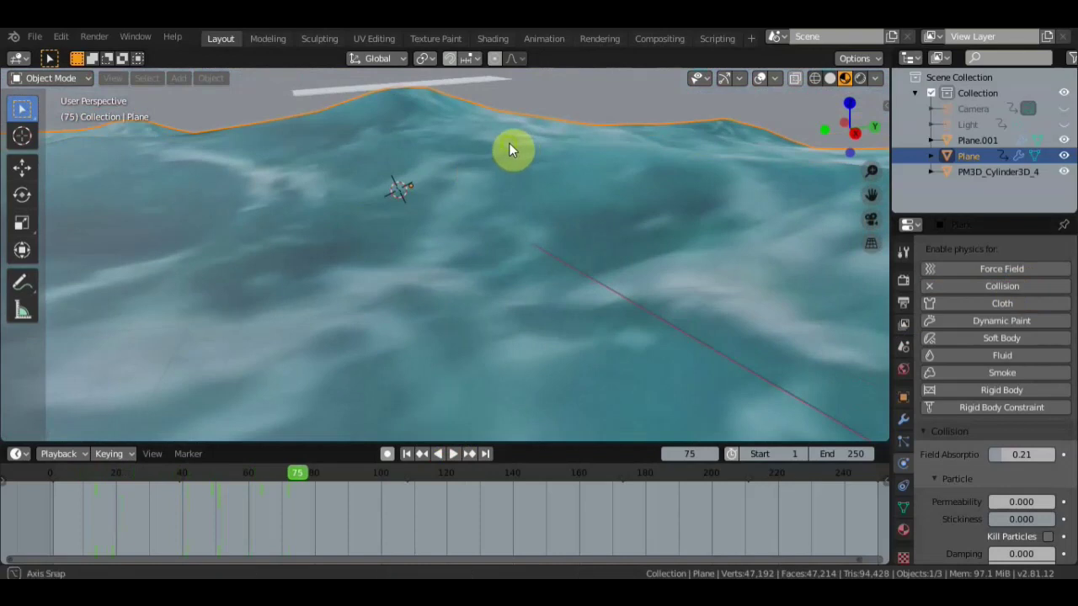
mouse_move(509, 148)
middle_mouse_down()
mouse_move(541, 298)
mouse_move(549, 284)
mouse_move(462, 222)
mouse_move(484, 260)
mouse_move(429, 228)
mouse_move(318, 205)
middle_mouse_up()
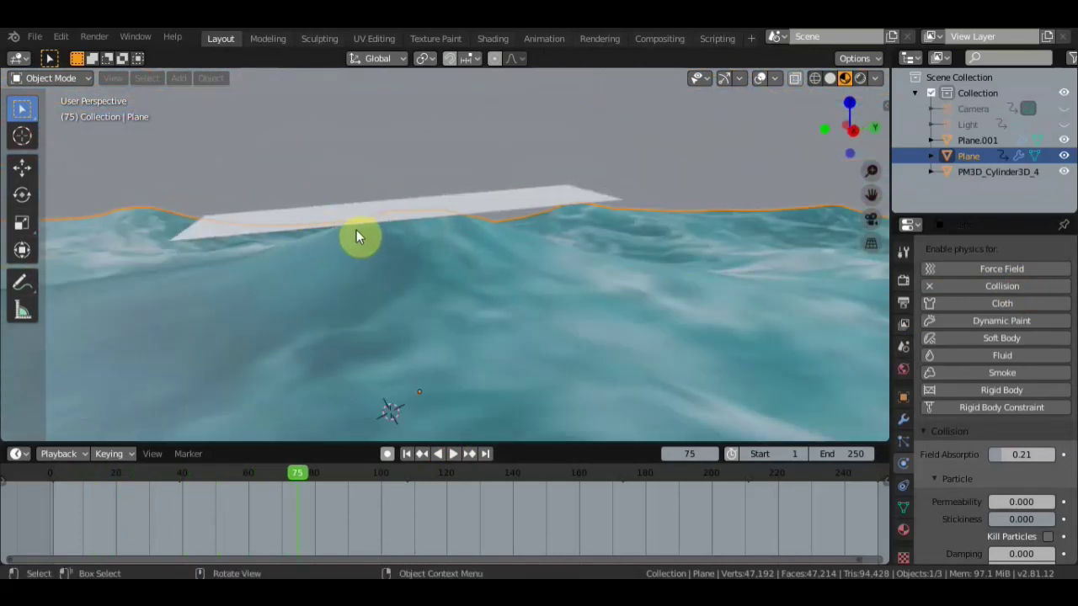
mouse_move(369, 238)
middle_mouse_down()
mouse_move(502, 233)
mouse_move(575, 253)
mouse_move(579, 269)
mouse_move(562, 313)
mouse_move(513, 291)
mouse_move(481, 295)
mouse_move(505, 279)
mouse_move(482, 273)
middle_mouse_up()
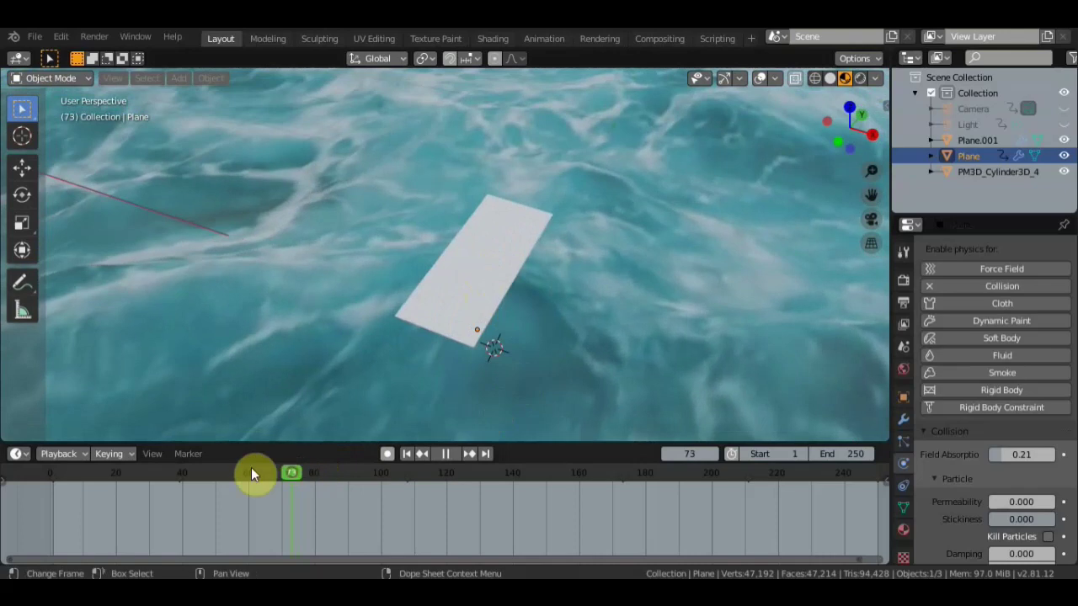
Rewind the timeline to frame 0 and stop playback.
left_click(88, 468)
key("space")
left_click(51, 467)
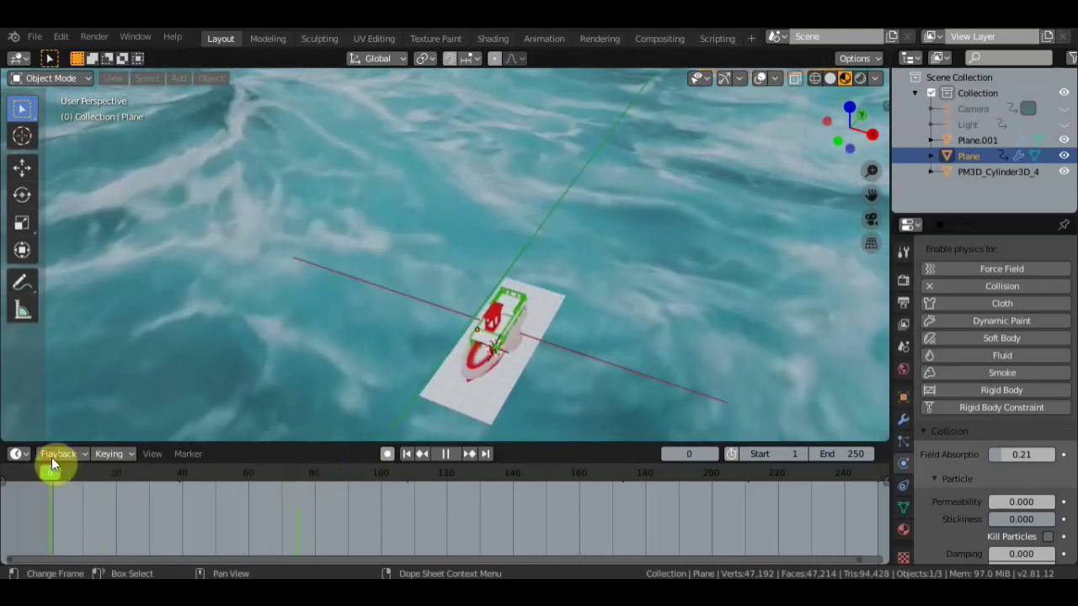
key("space")
Select the boat, then add Plane.001 to the selection as the active object.
scroll(355, 374, "up", 3)
mouse_move(424, 344)
middle_mouse_down()
mouse_move(310, 211)
mouse_move(329, 118)
mouse_move(351, 175)
mouse_move(367, 166)
middle_mouse_up()
left_click(367, 164)
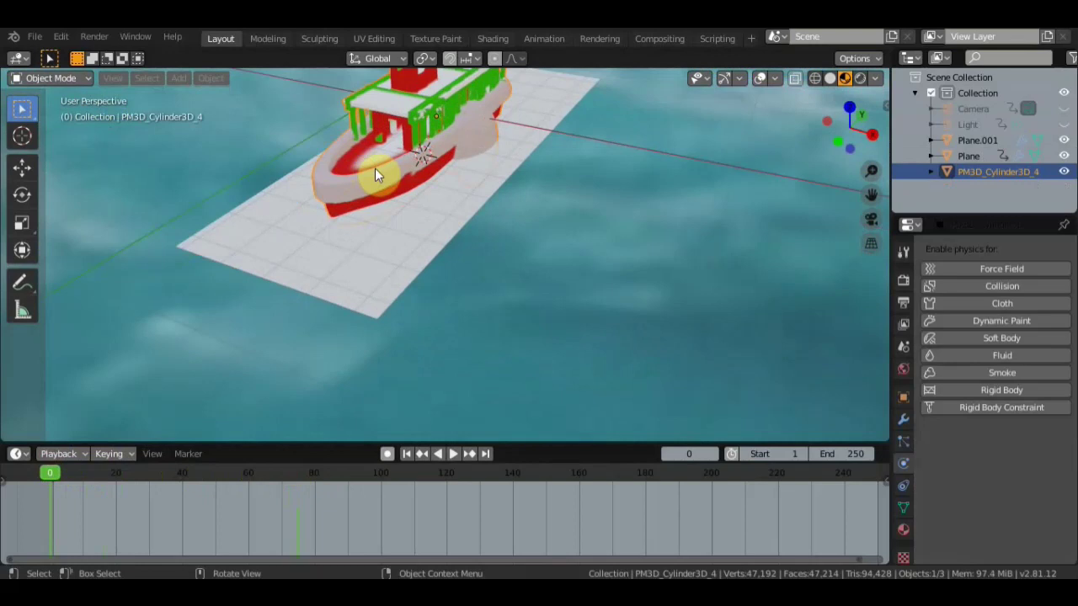
left_click(409, 235, "shift")
mouse_move(429, 232)
middle_mouse_down()
mouse_move(452, 276)
mouse_move(440, 290)
middle_mouse_up()
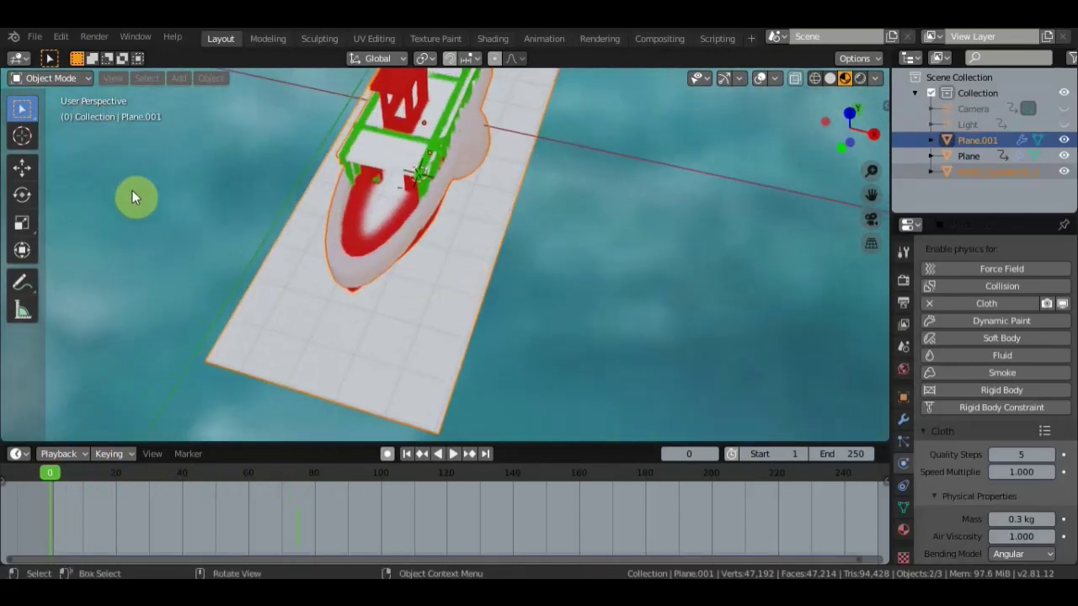
Deselect all vertices in Edit Mode, exit, and drop the boat so only Plane.001 stays selected.
key("Tab")
middle_click_drag(496, 250, 409, 301)
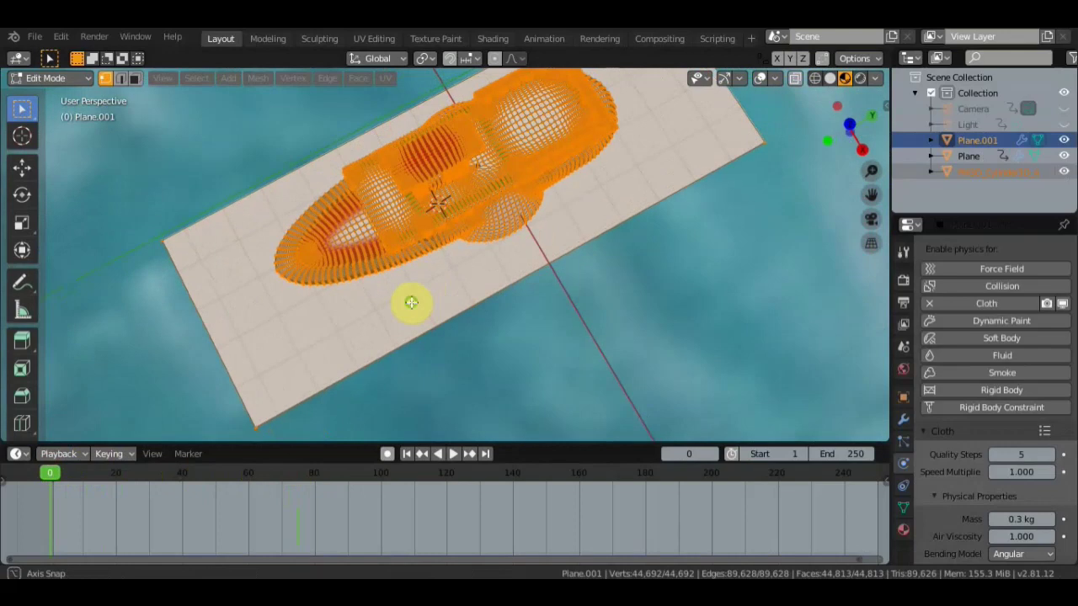
left_click(514, 285)
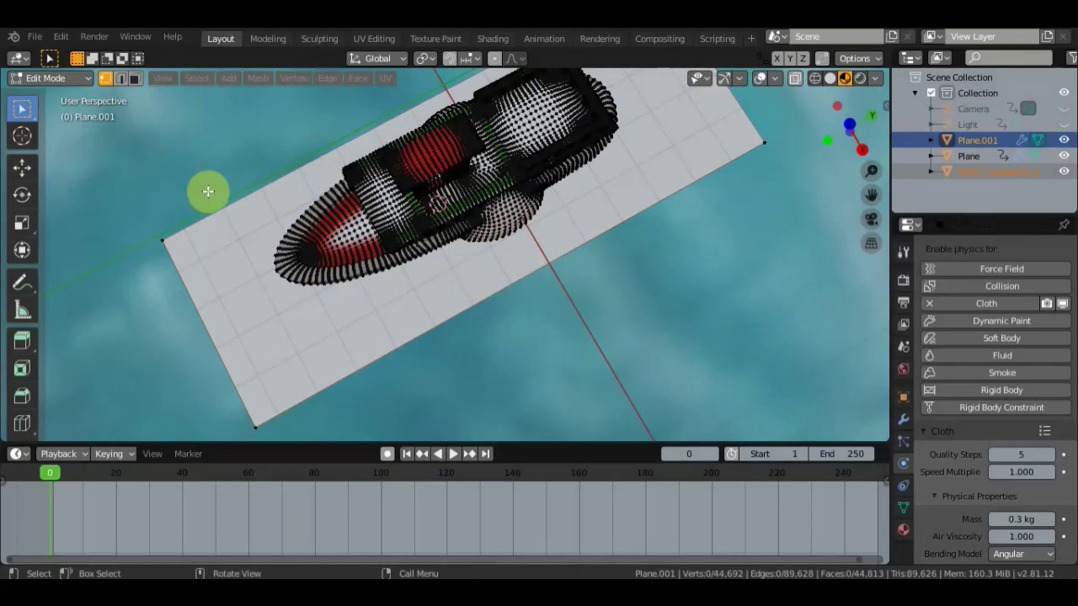
key("Tab")
left_click(314, 360)
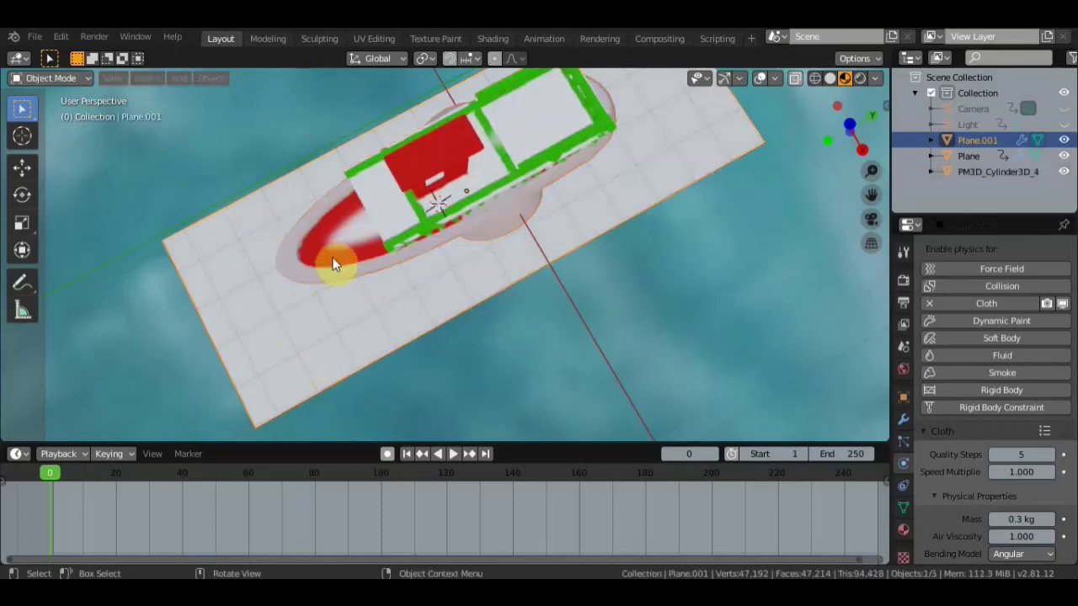
left_click(177, 80)
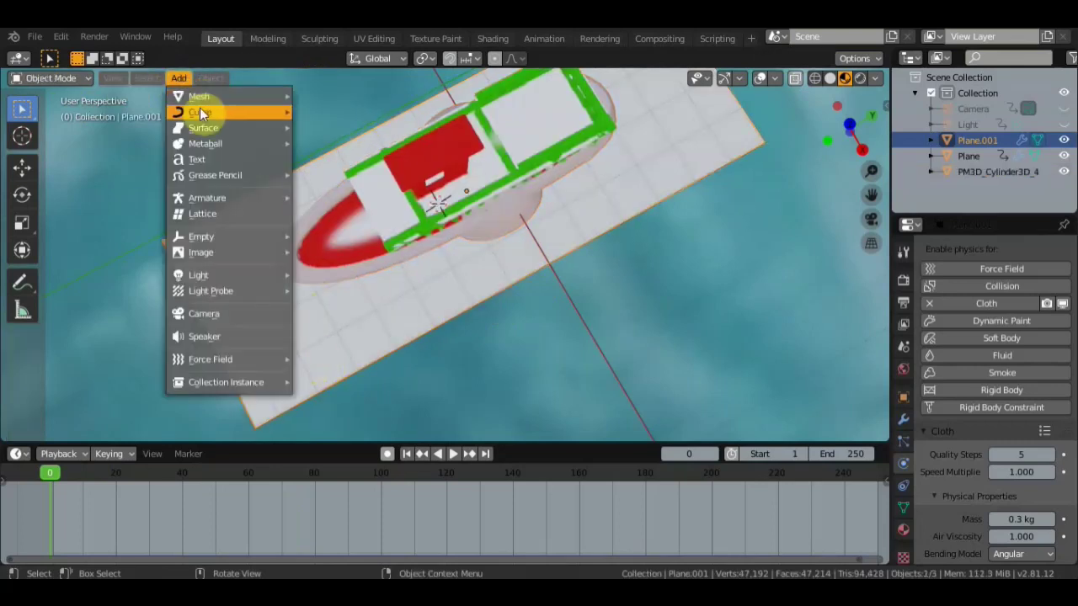
left_click(50, 78)
In Edit Mode, subdivide Plane.001's edges with Number of Cuts set to 2.
key("Tab")
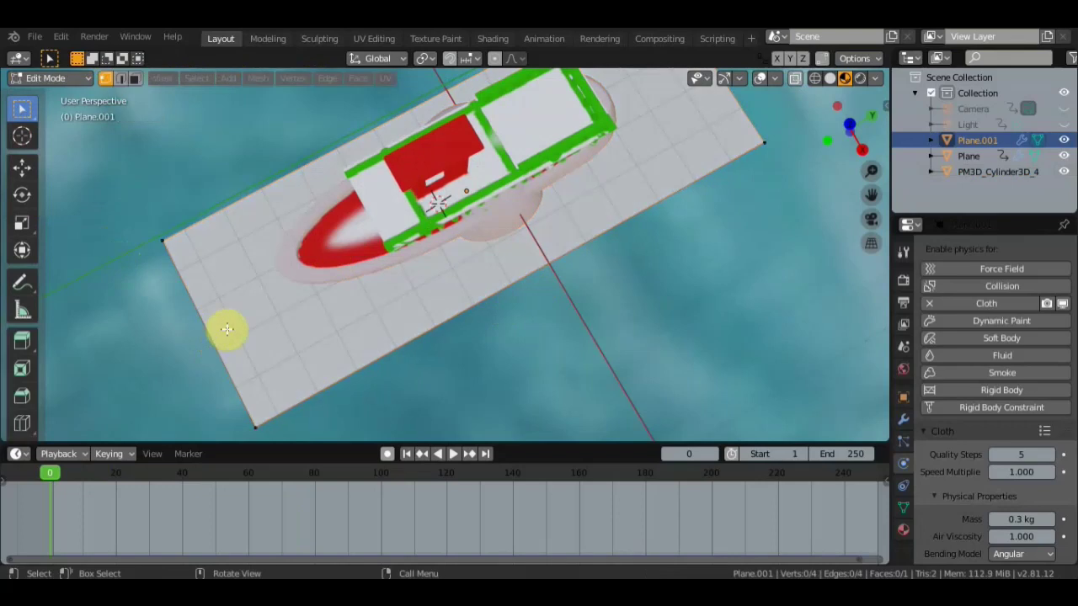
left_click(328, 78)
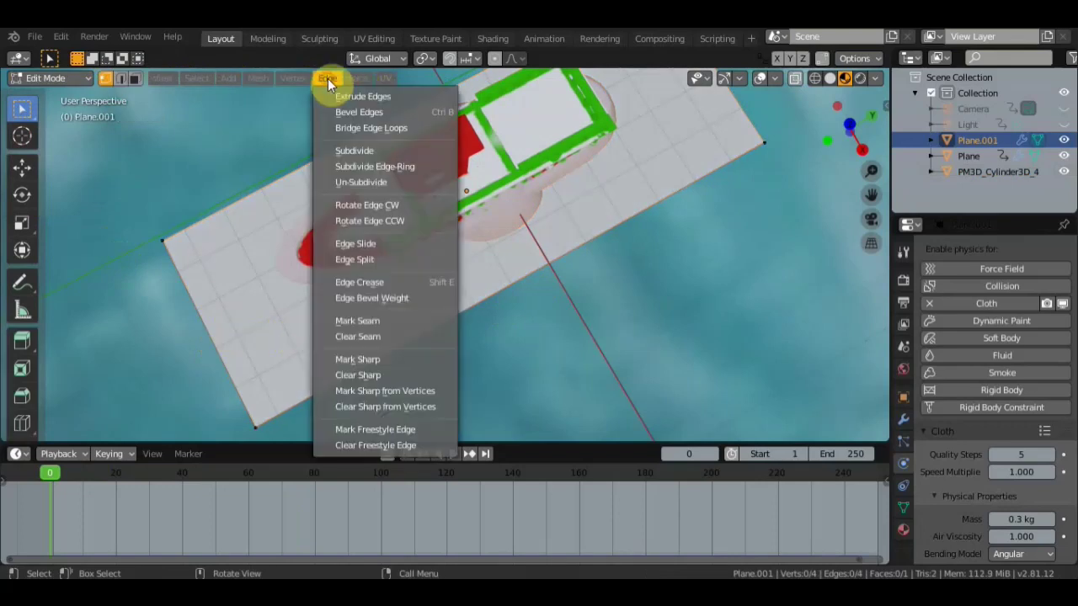
left_click(355, 151)
left_click(327, 78)
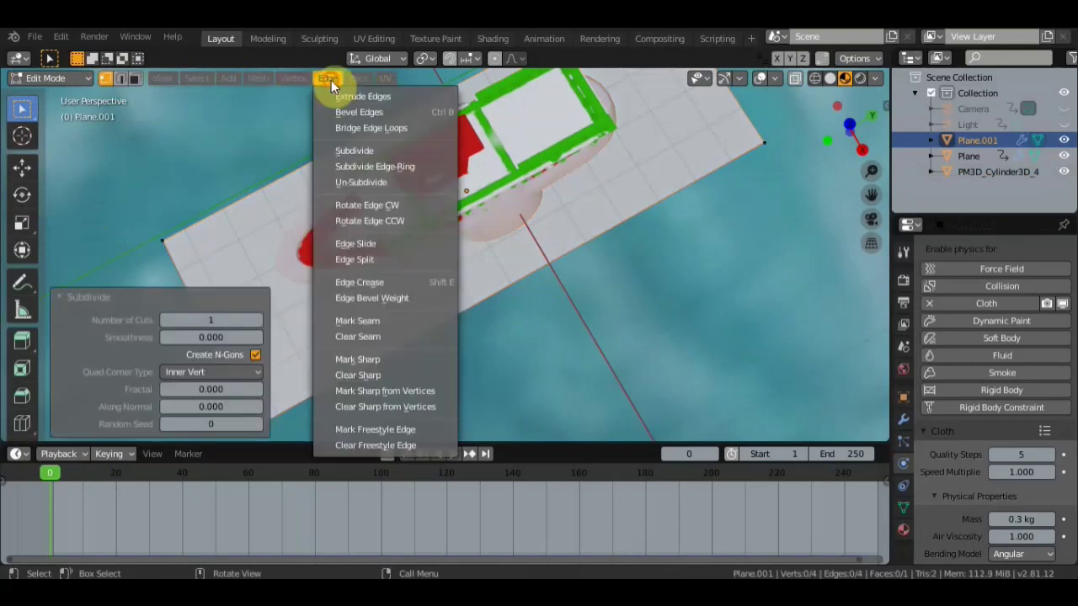
left_click(353, 144)
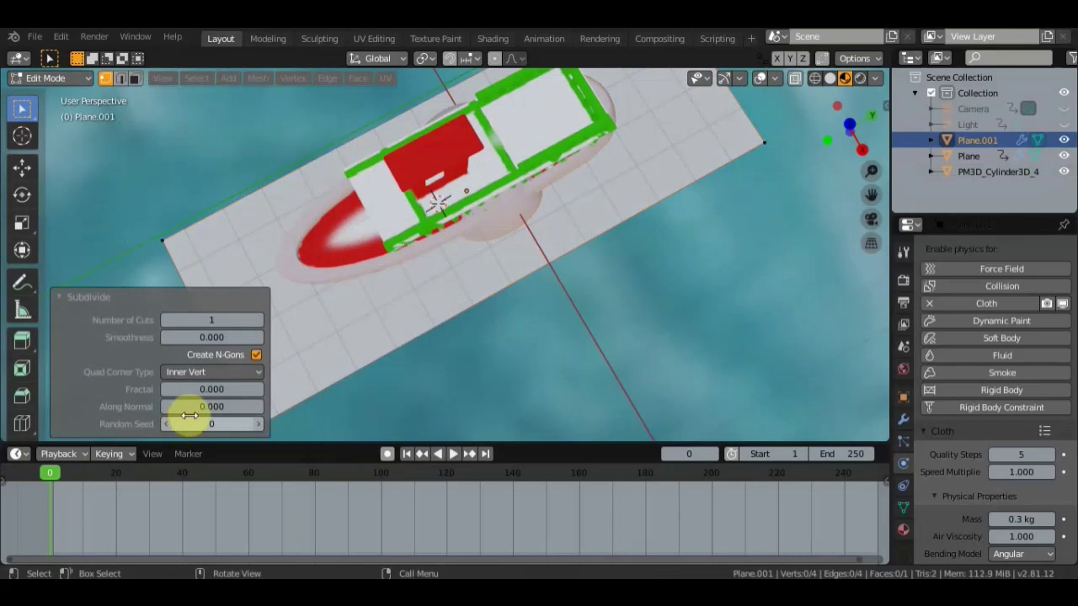
left_click(254, 321)
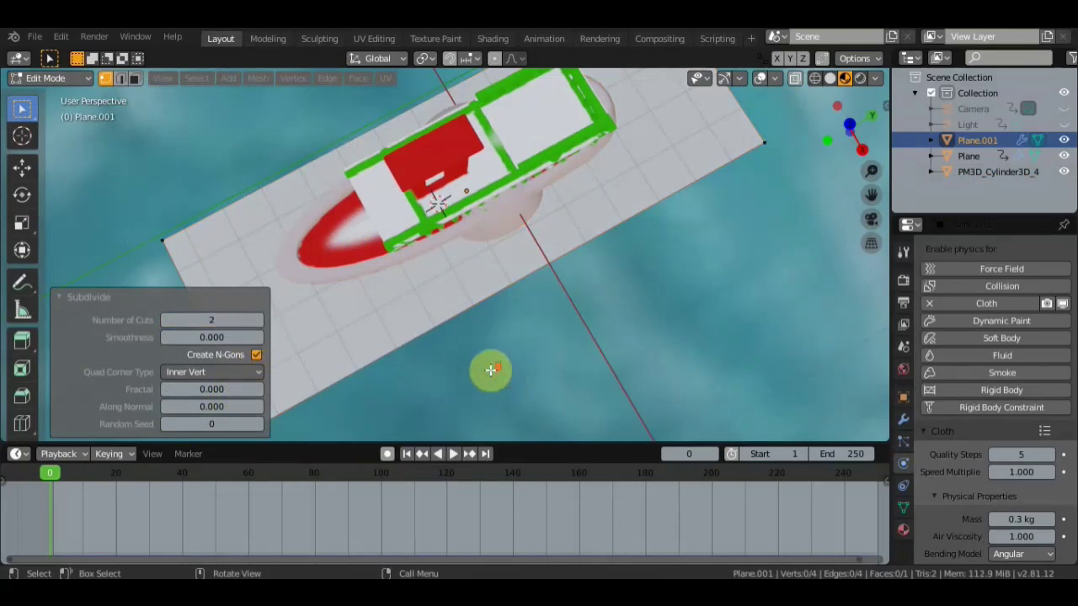
scroll(490, 371, "down", 1)
Remove the Cloth simulation from Plane.001 in Physics properties.
left_click(939, 309)
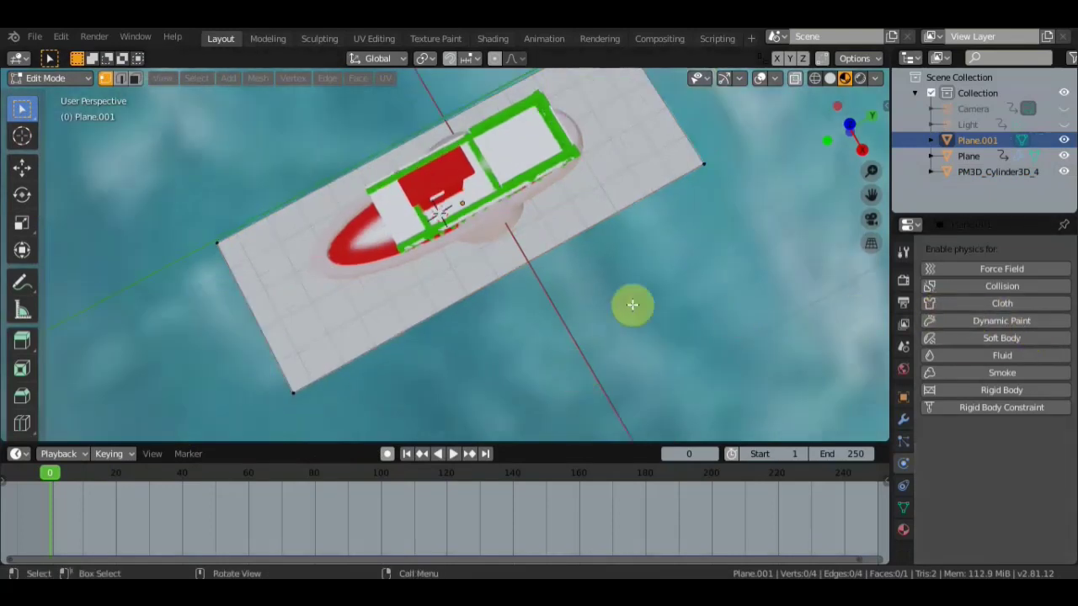
scroll(623, 302, "up", 2)
middle_click_drag(621, 300, 586, 288)
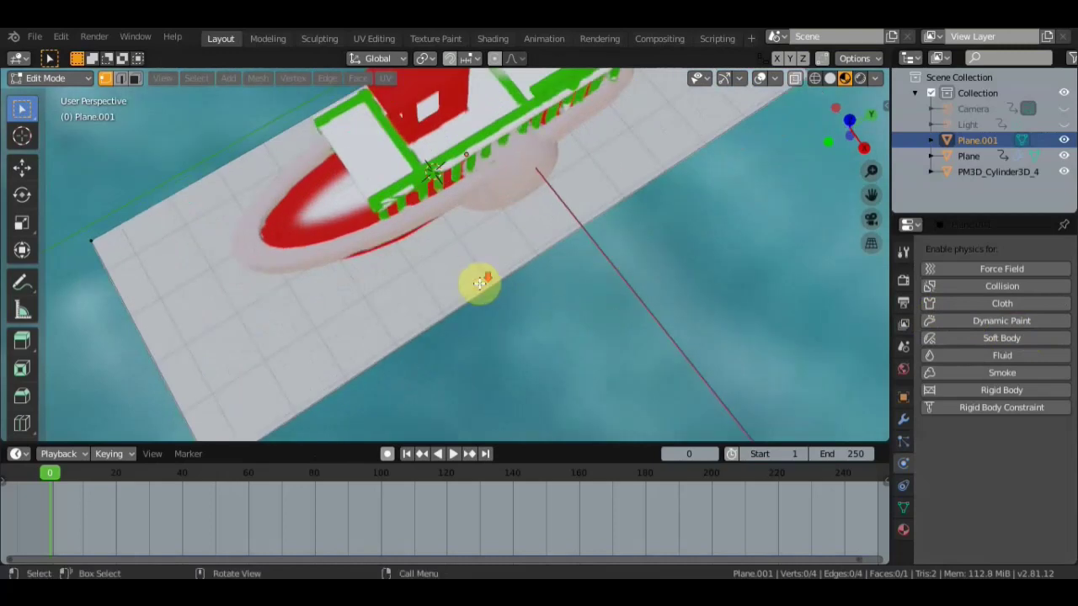
mouse_move(480, 283)
middle_mouse_down()
mouse_move(486, 294)
mouse_move(418, 193)
middle_mouse_up()
Subdivide the plane's edges once more and check it from a low side view.
left_click(321, 80)
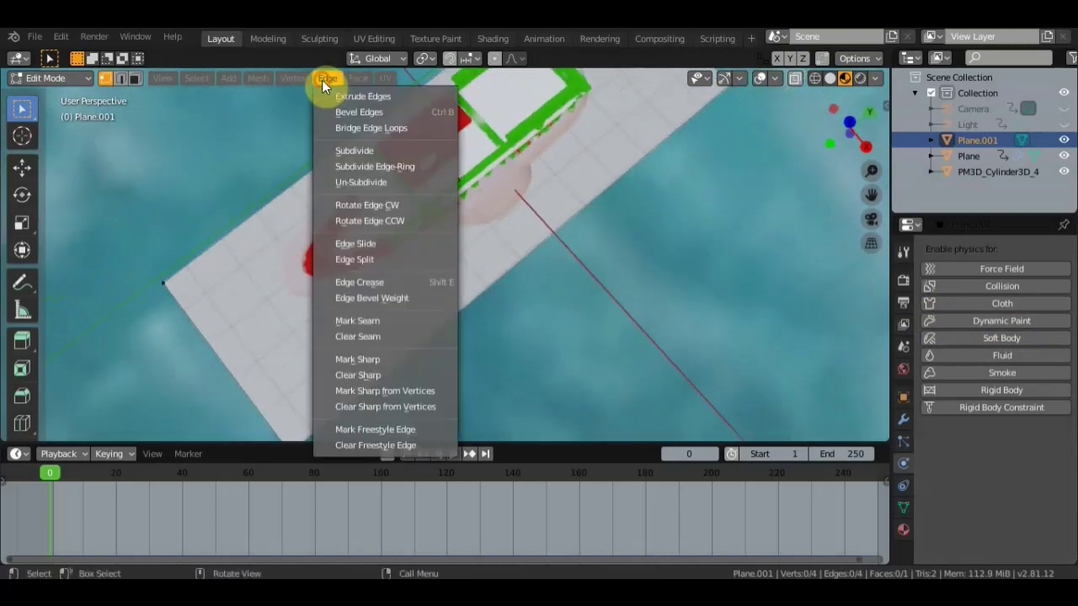
left_click(362, 149)
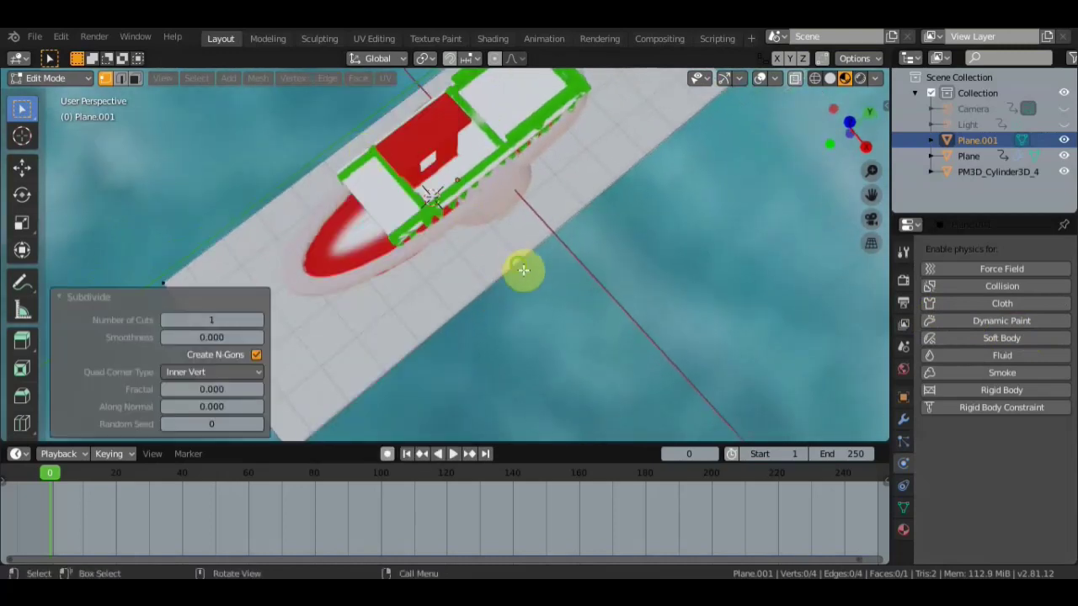
middle_click_drag(519, 265, 452, 255)
mouse_move(304, 223)
middle_mouse_down()
mouse_move(404, 173)
mouse_move(589, 204)
mouse_move(568, 188)
mouse_move(534, 219)
mouse_move(533, 261)
mouse_move(473, 250)
middle_mouse_up()
scroll(533, 219, "down", 3)
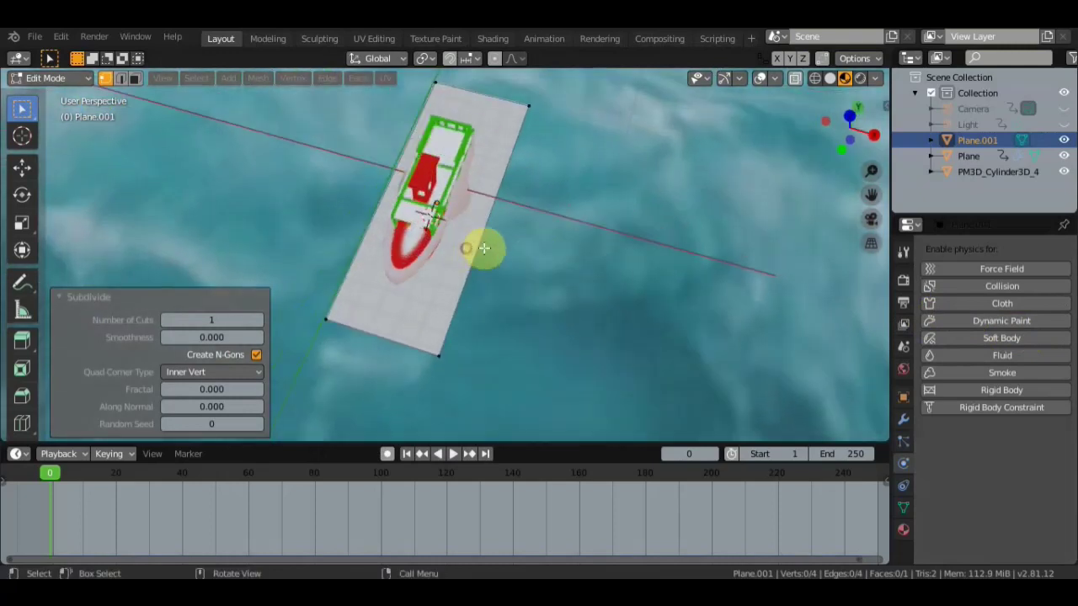
Delete Plane.001 and replace it with a new plane scaled uniformly to 2.895.
key("Tab")
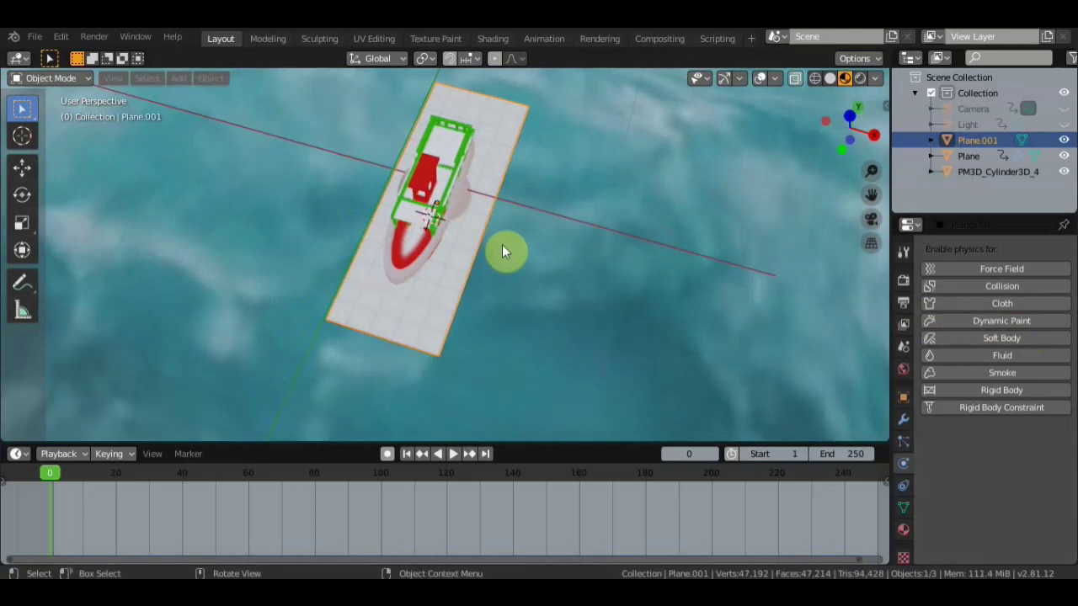
key("Delete")
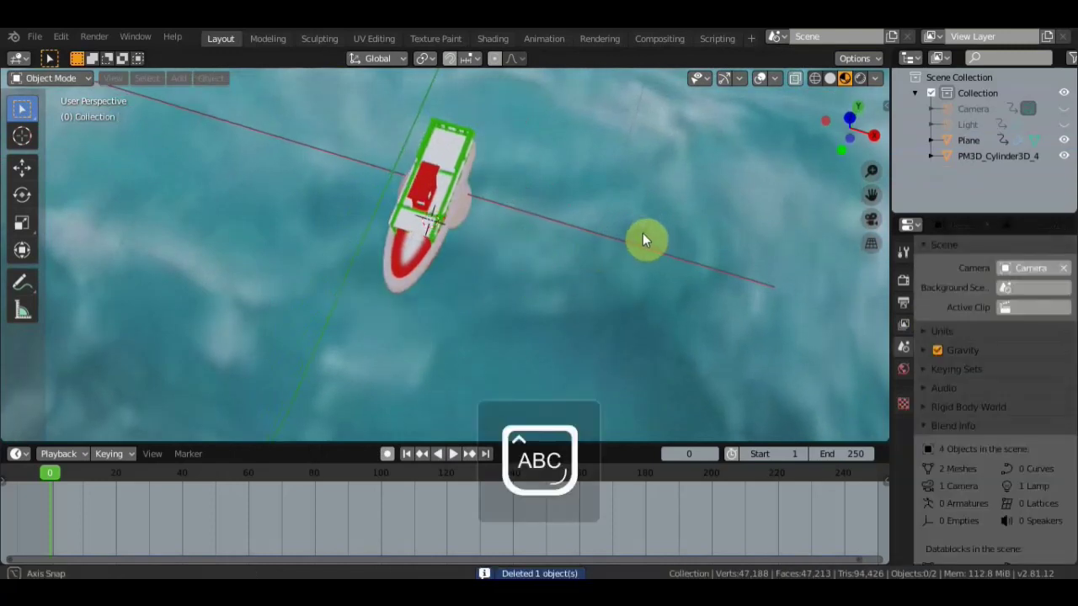
middle_click_drag(643, 229, 641, 266, "shift")
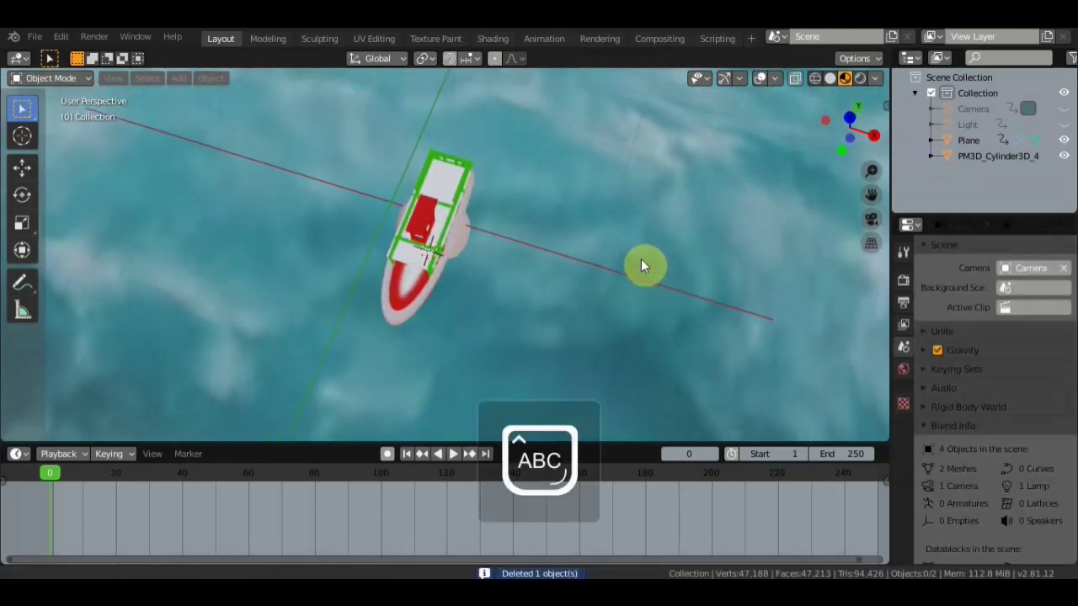
left_click(177, 77)
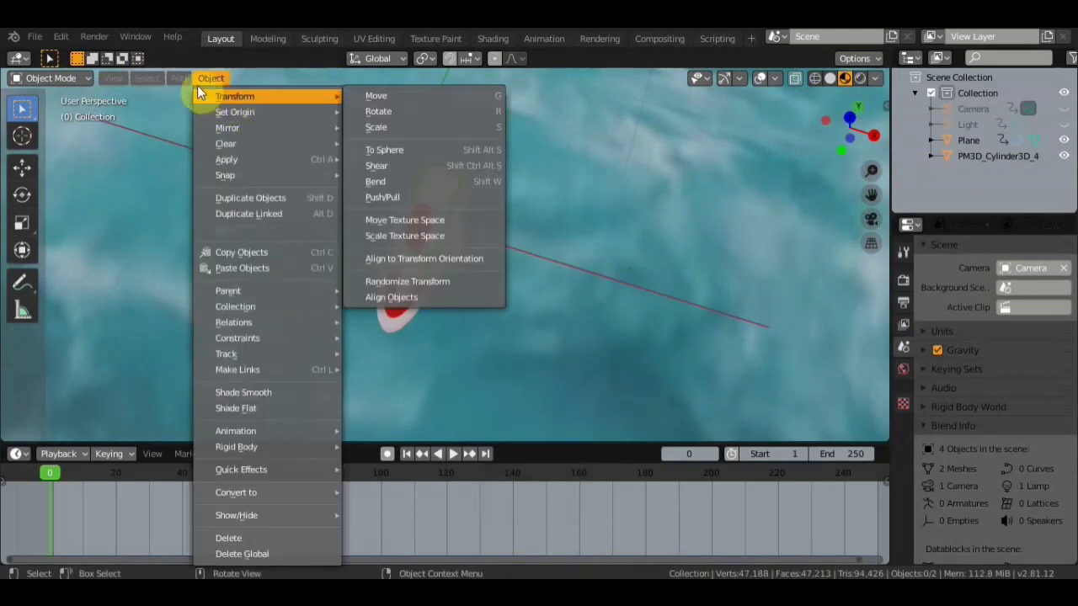
left_click(180, 78)
left_click(180, 78)
mouse_move(199, 96)
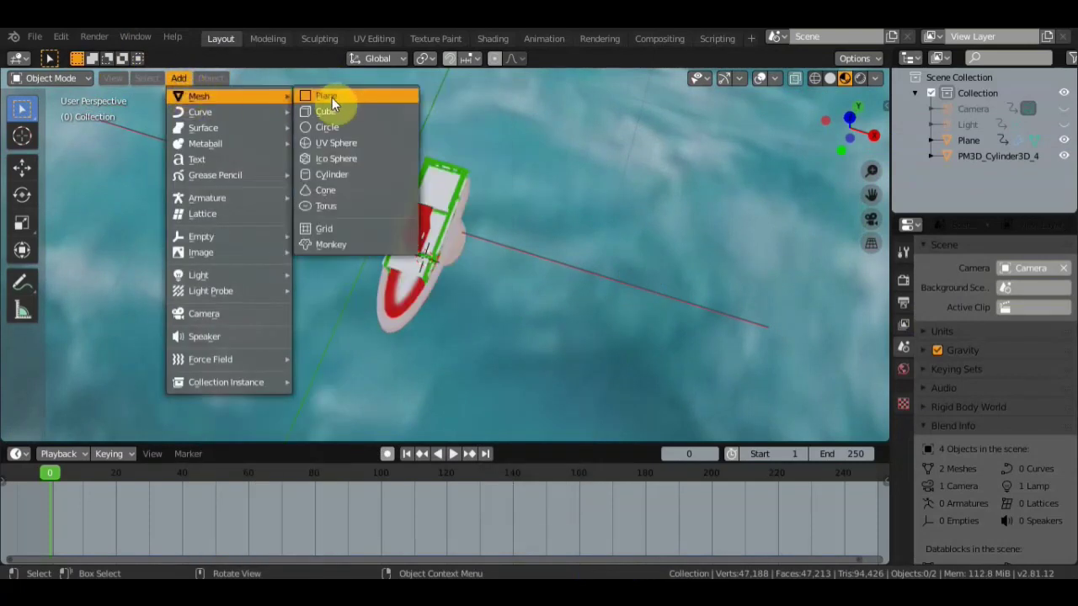
left_click(332, 97)
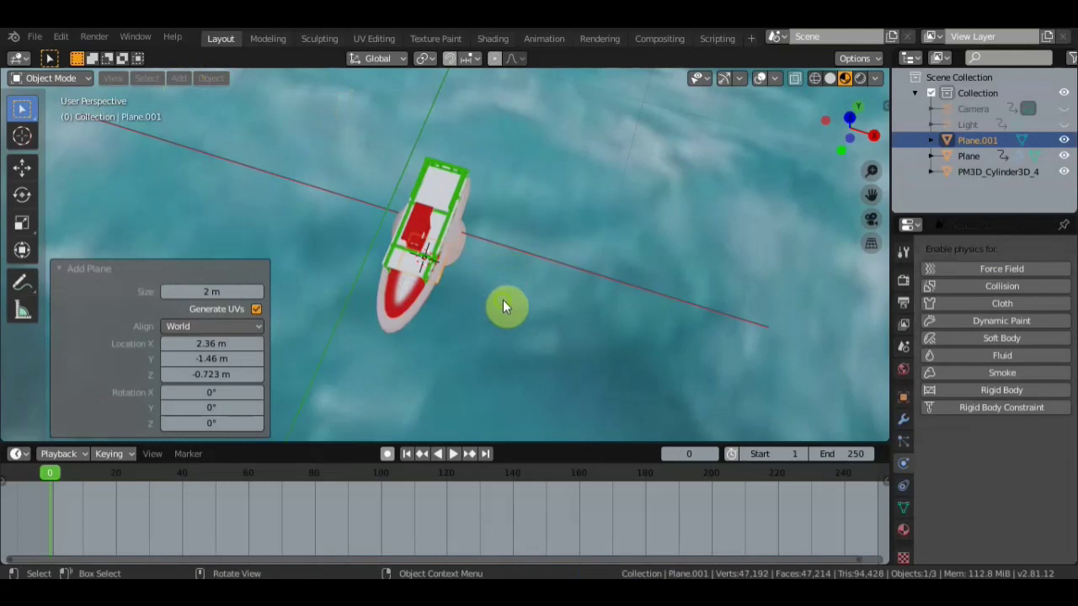
middle_click_drag(503, 300, 515, 323)
key("s")
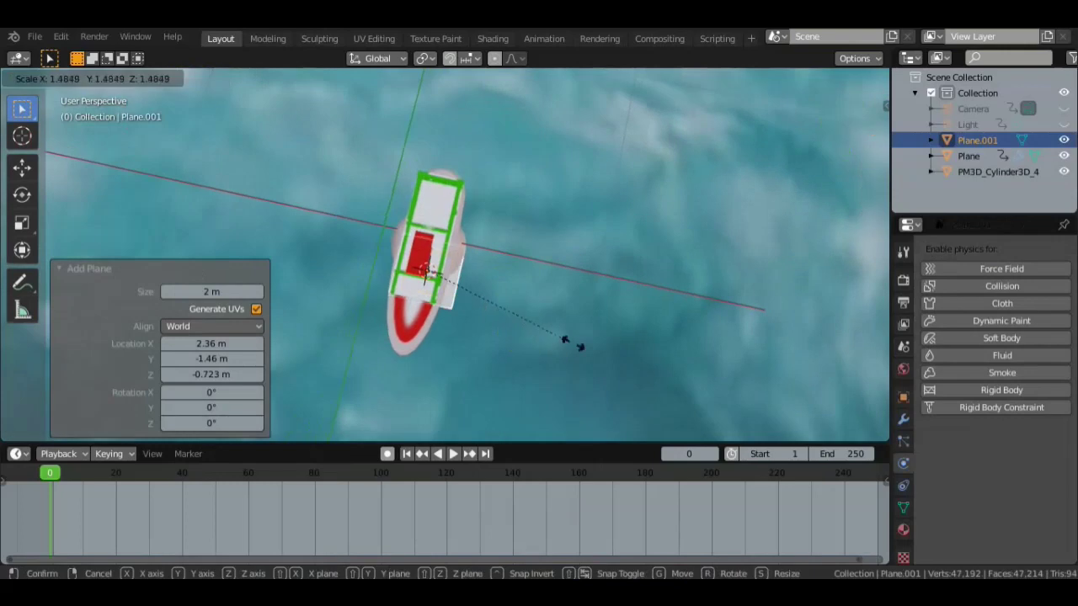
left_click(671, 347)
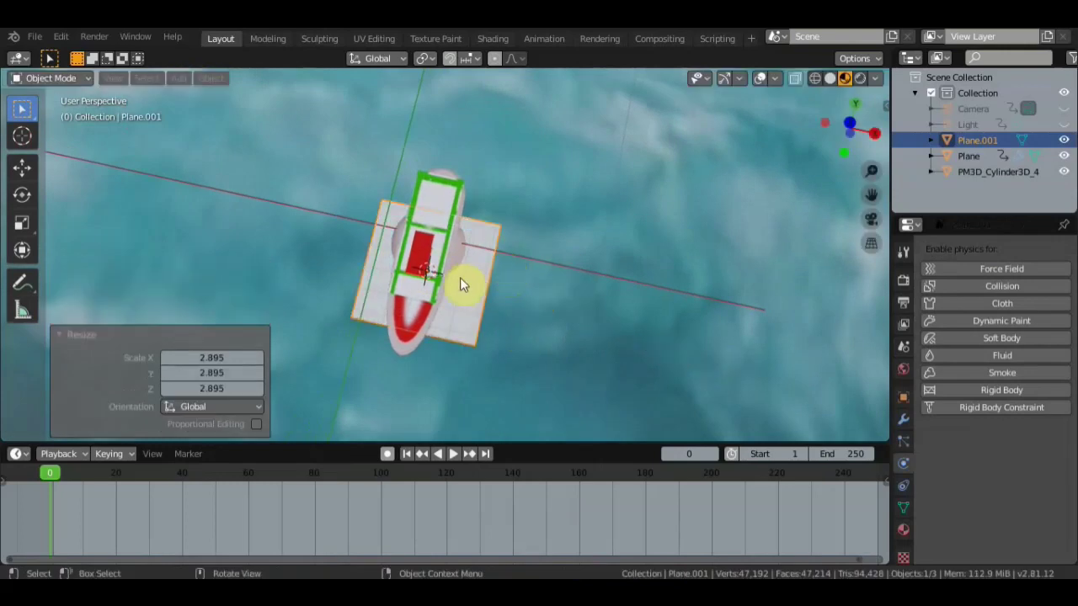
Return to the Select Box tool, zoom in, and enter Edit Mode on the plane.
left_click(22, 250)
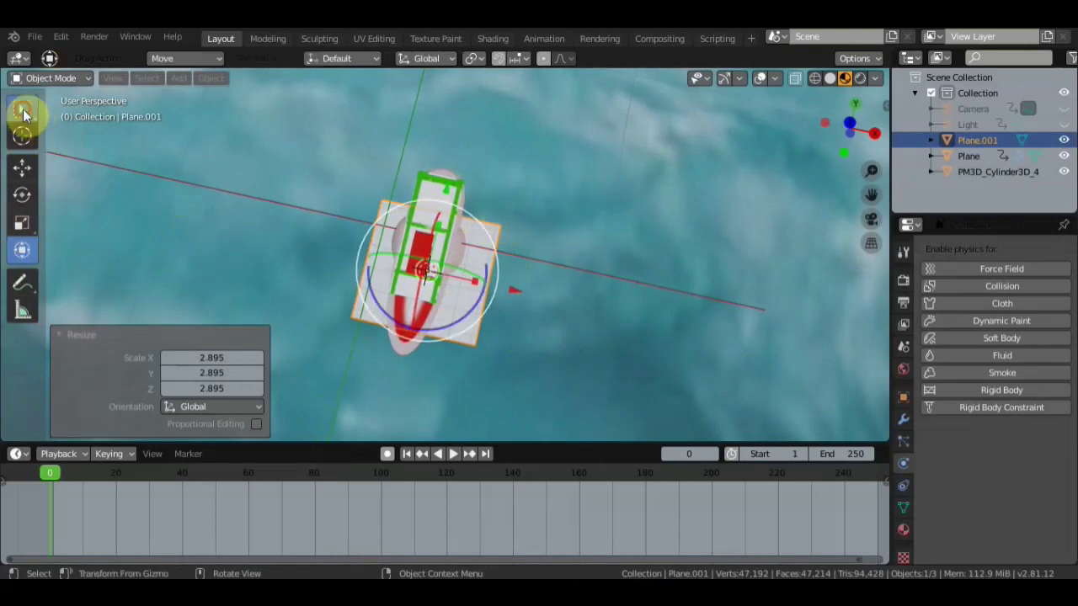
left_click(23, 112)
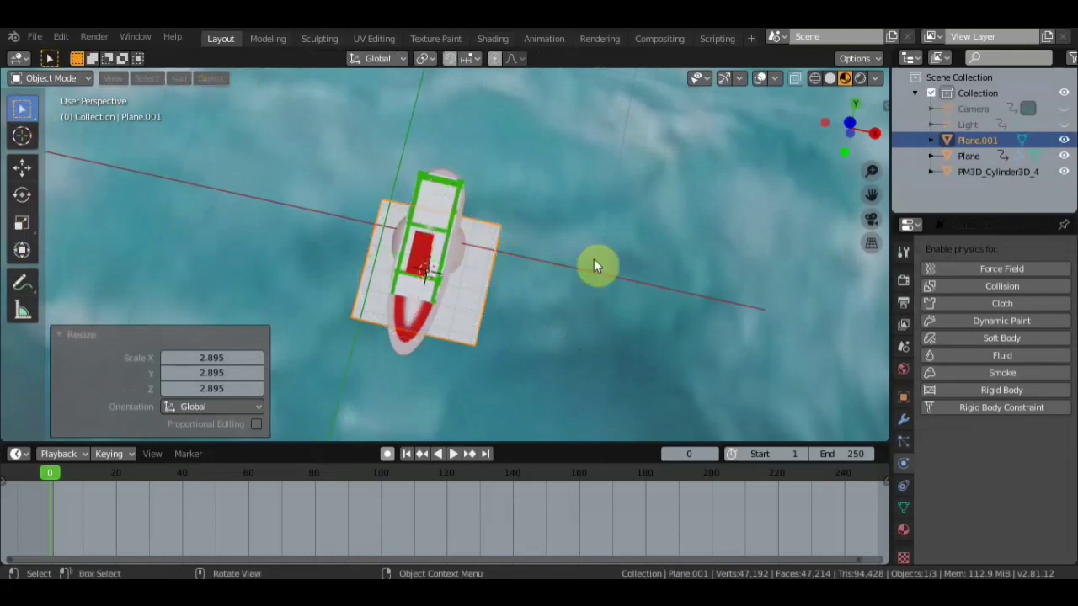
key("shift+Tab")
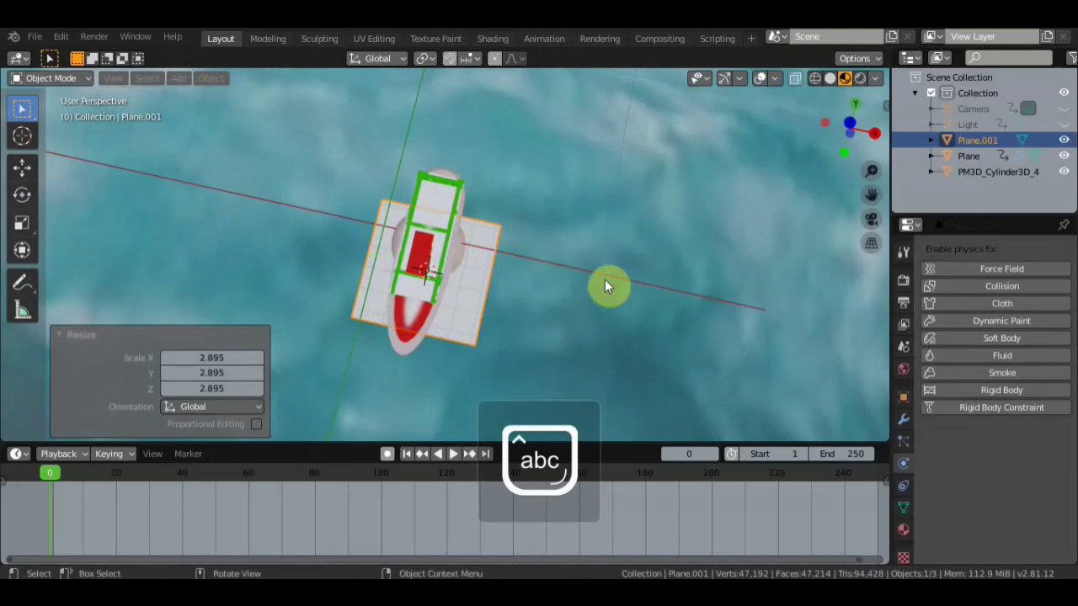
scroll(608, 284, "up", 3)
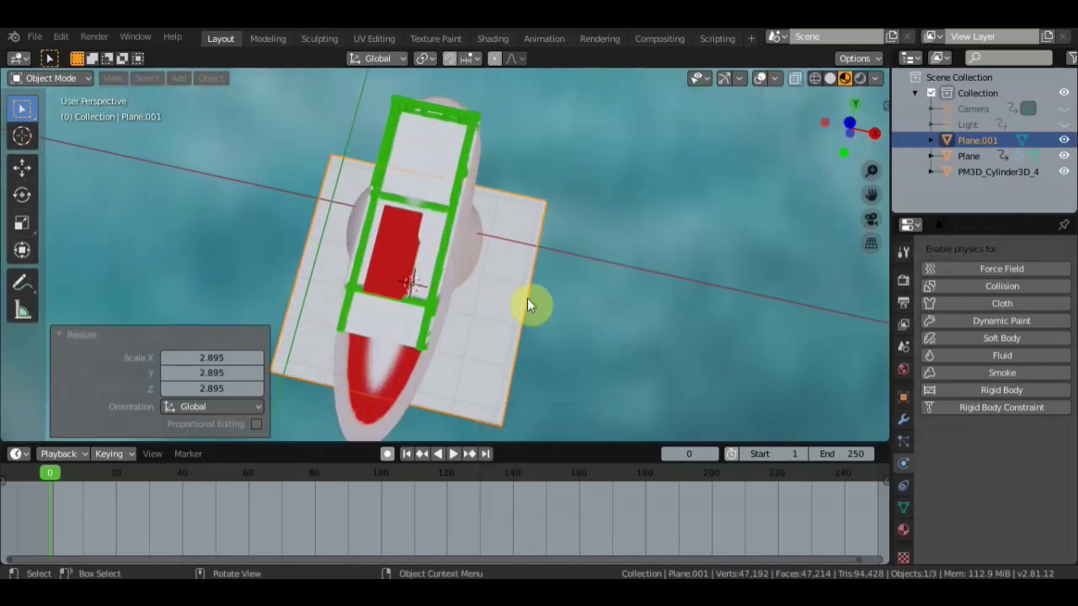
key("Tab")
Subdivide Plane.001 three times into an 81-vertex, 64-face grid, then return to Object Mode.
left_click(331, 77)
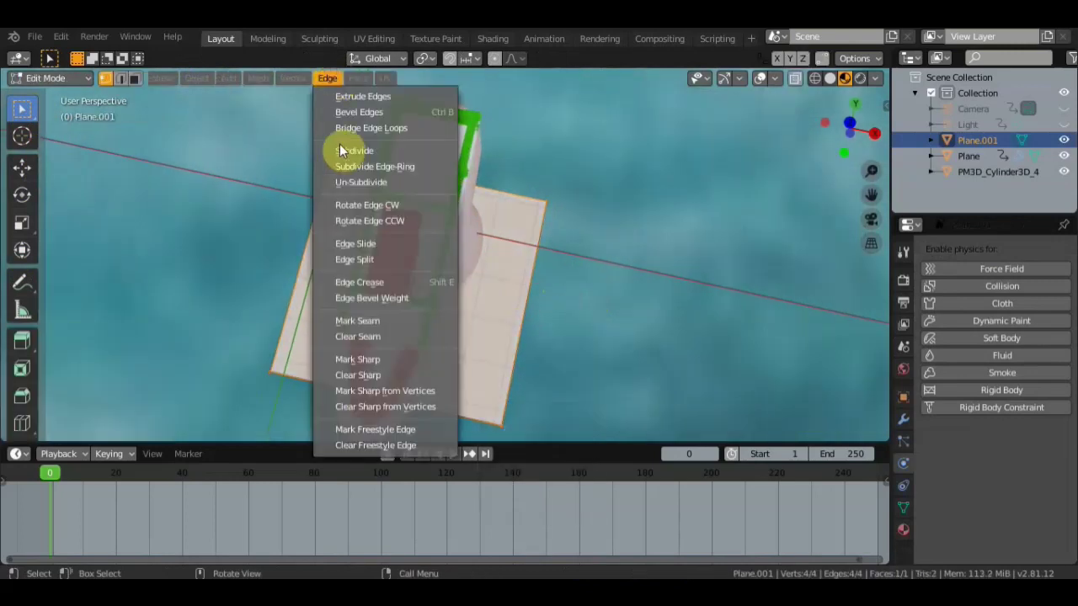
left_click(362, 146)
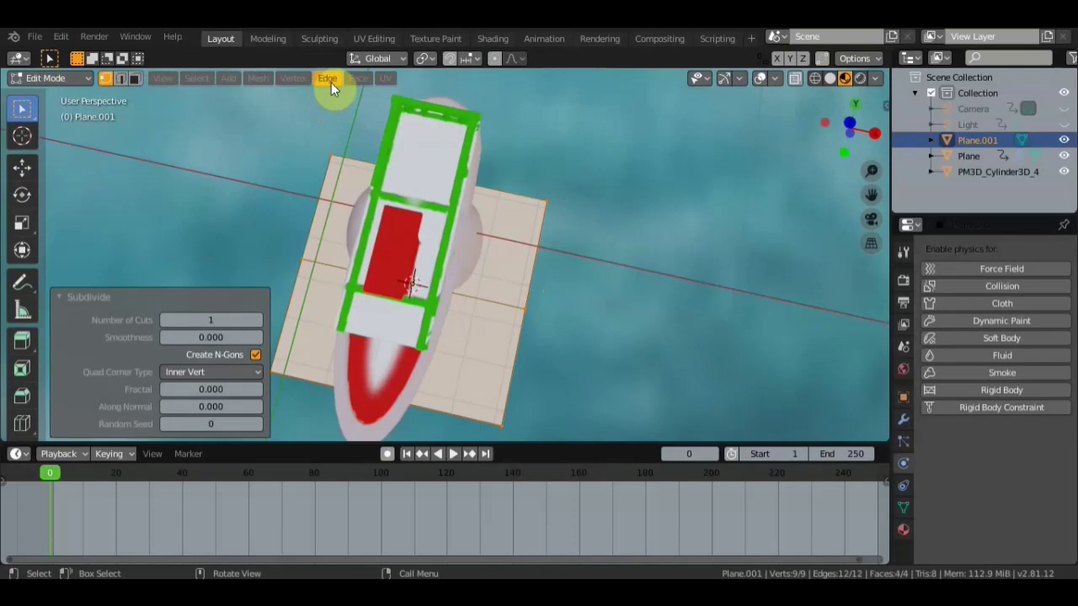
left_click(328, 77)
left_click(361, 150)
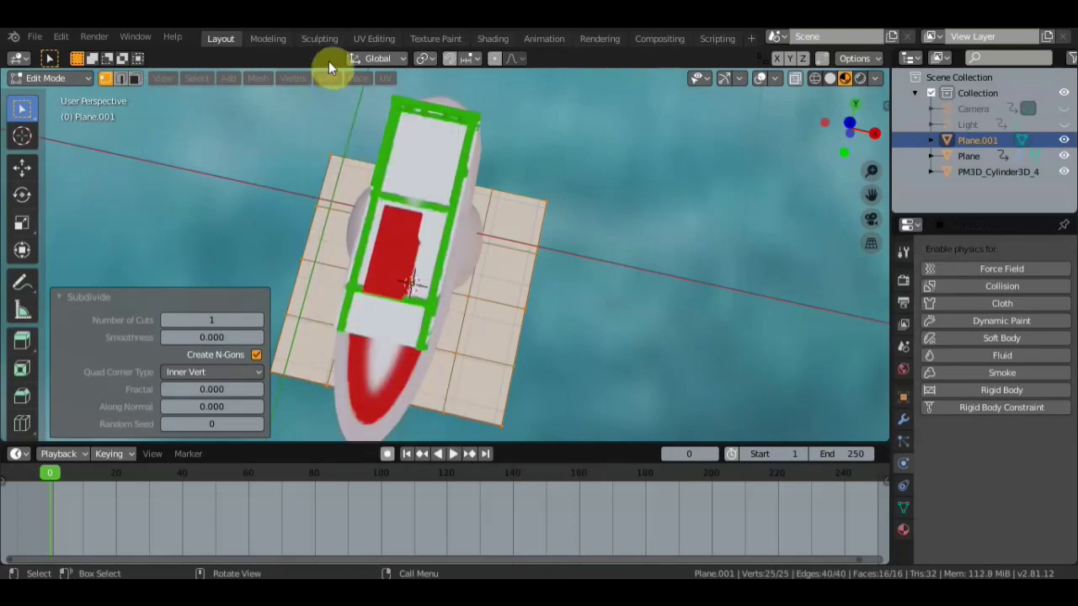
left_click(327, 77)
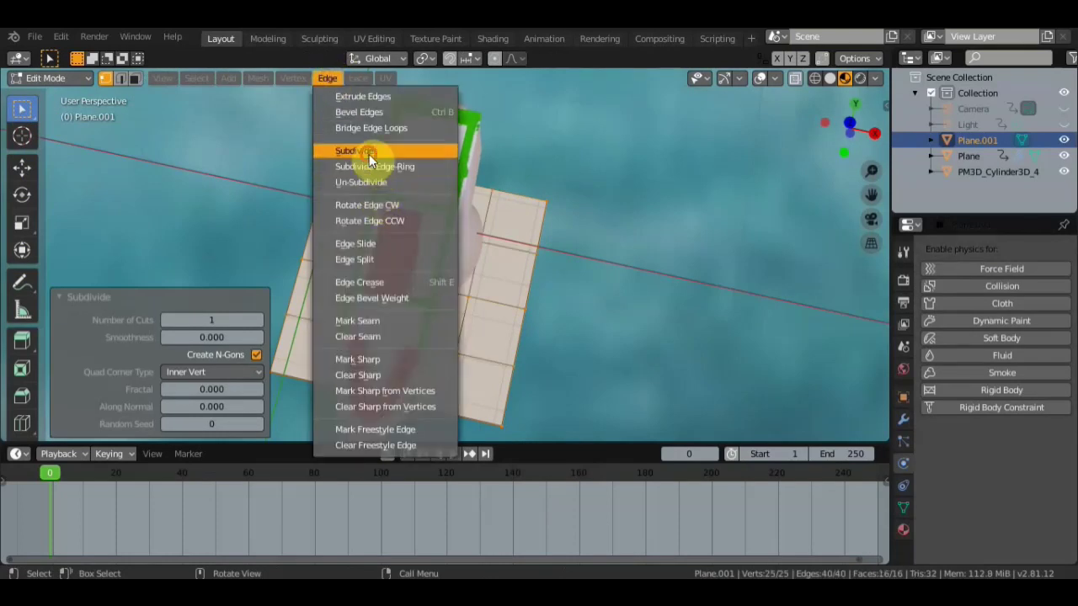
left_click(369, 152)
middle_click_drag(611, 271, 510, 241)
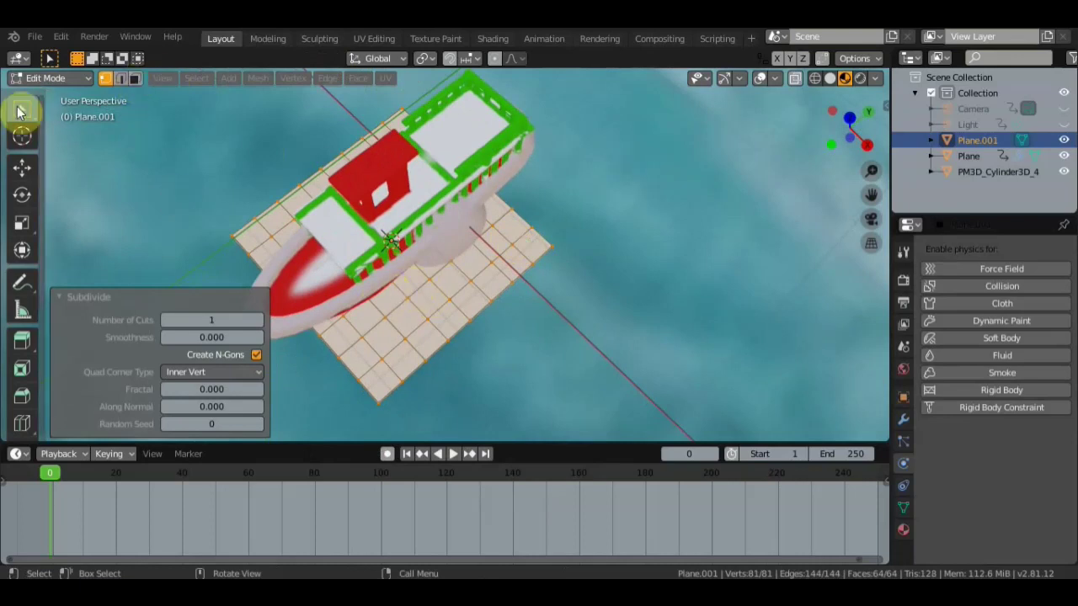
key("Tab")
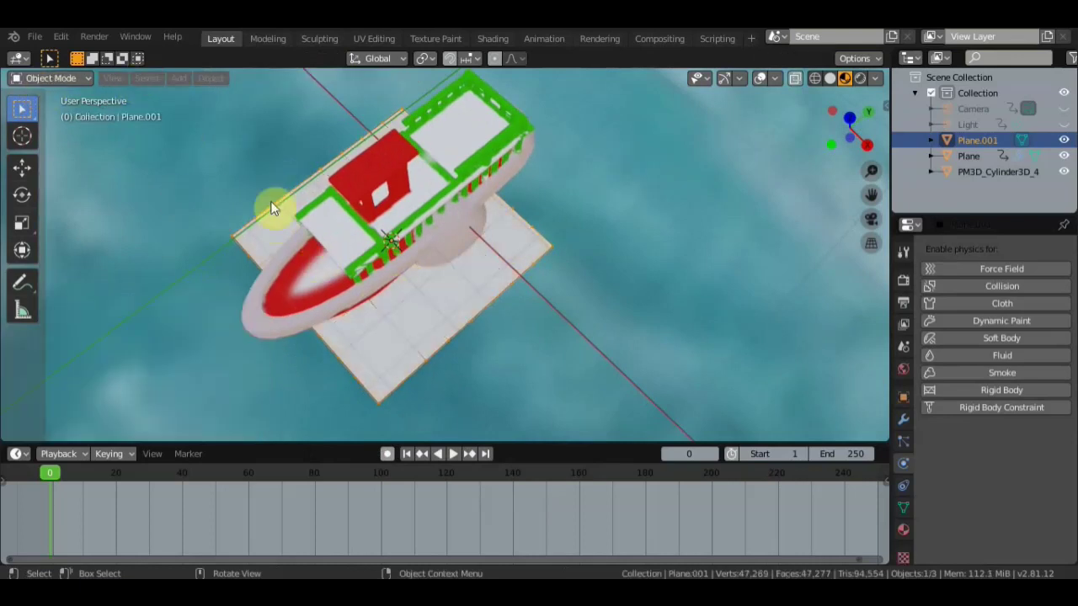
Scale Plane.001 lengthwise to 2.204 along Y under the boat.
left_click(23, 250)
mouse_move(428, 261)
left_mouse_down()
mouse_move(452, 287)
mouse_move(449, 253)
left_mouse_up()
key("s")
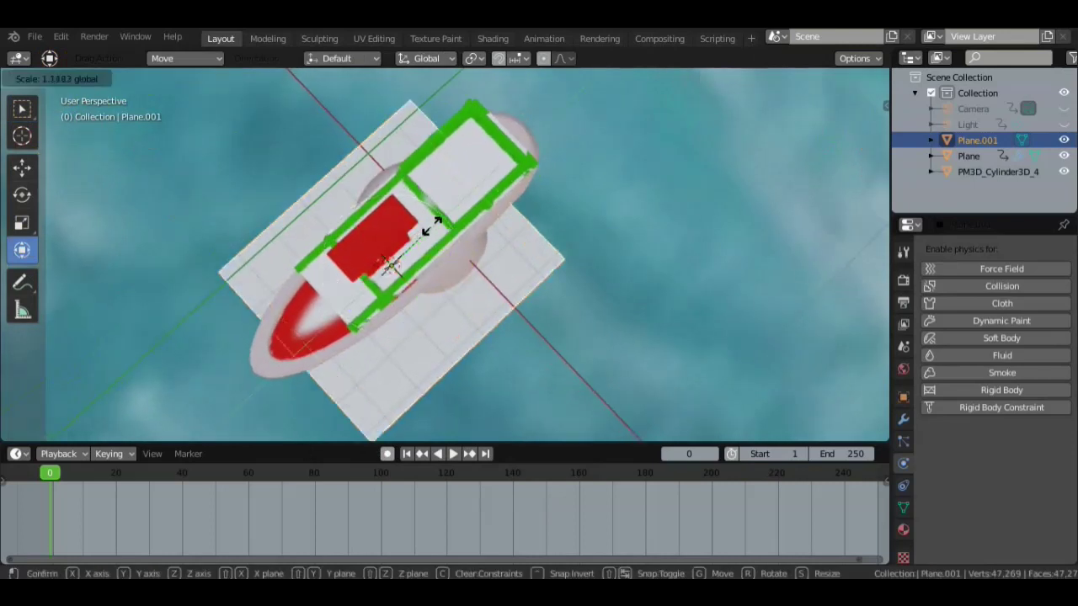
left_click(474, 196)
mouse_move(559, 255)
middle_mouse_down()
mouse_move(512, 188)
mouse_move(499, 128)
mouse_move(468, 148)
middle_mouse_up()
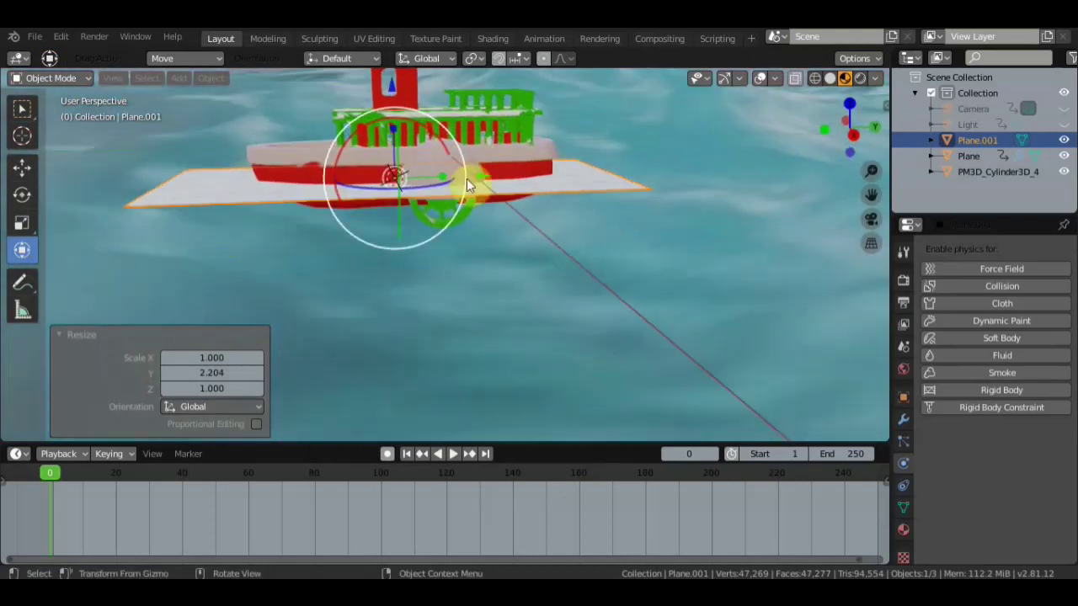
mouse_move(523, 206)
middle_mouse_down()
mouse_move(609, 217)
mouse_move(635, 281)
mouse_move(662, 267)
middle_mouse_up()
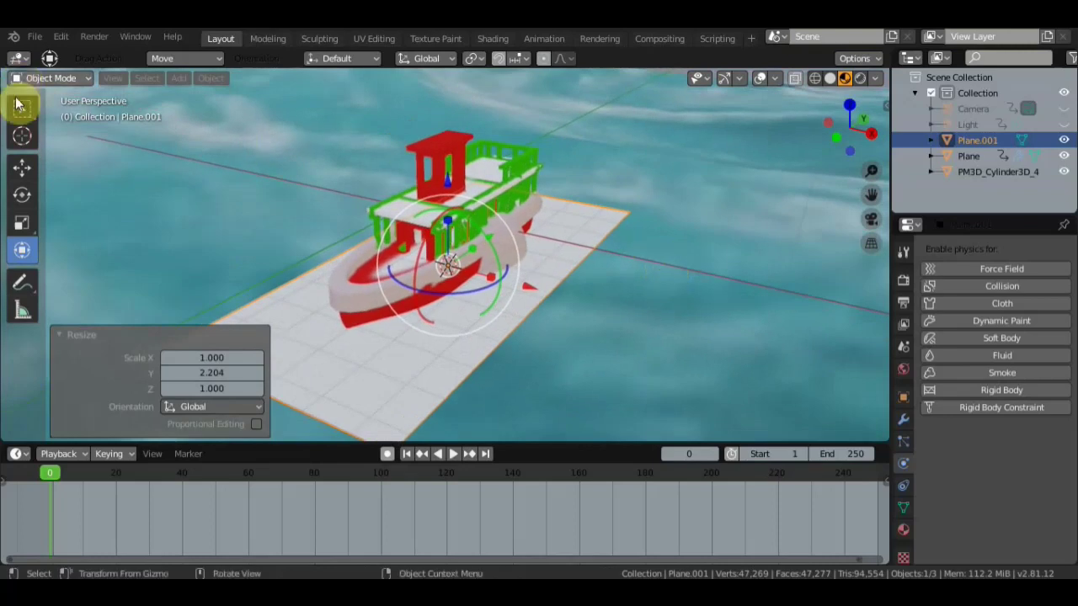
Add Cloth physics to Plane.001.
left_click(969, 303)
mouse_move(658, 301)
middle_mouse_down()
mouse_move(610, 303)
mouse_move(514, 276)
middle_mouse_up()
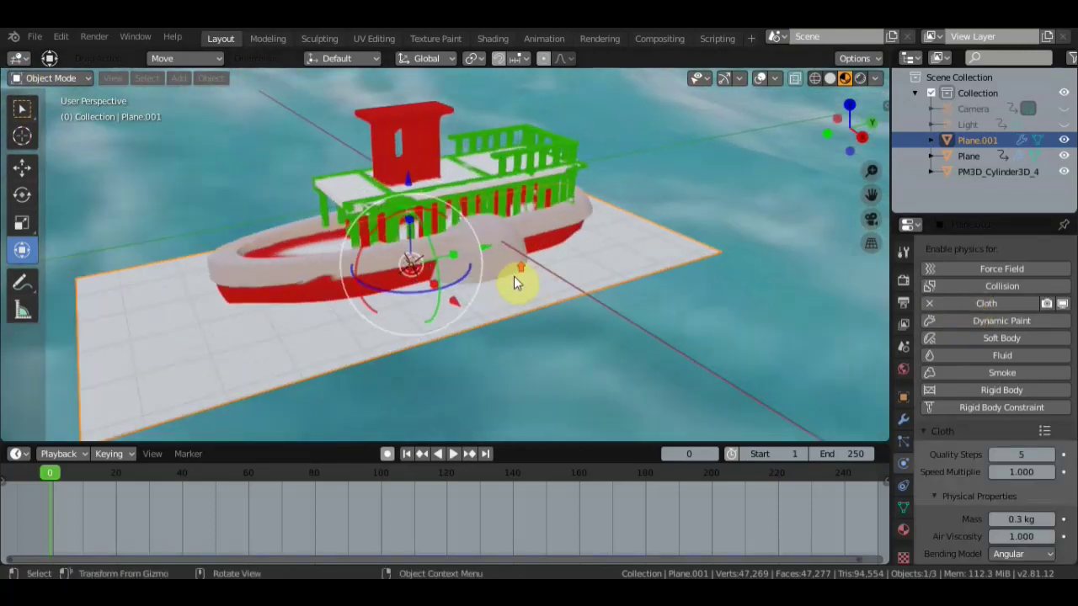
left_click(22, 120)
Select the boat and Plane.001, pick a plane vertex, and apply Make Vertex Parent.
middle_click_drag(228, 194, 250, 224)
left_click(317, 286)
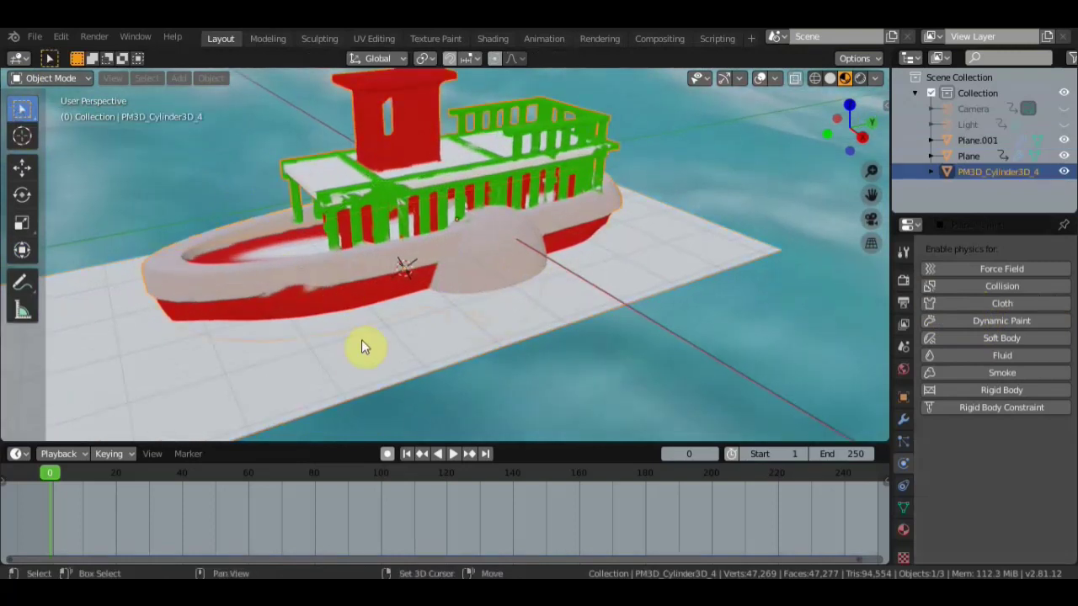
left_click(360, 365)
mouse_move(392, 352)
middle_mouse_down()
mouse_move(408, 364)
mouse_move(457, 339)
mouse_move(464, 354)
middle_mouse_up()
key("Tab")
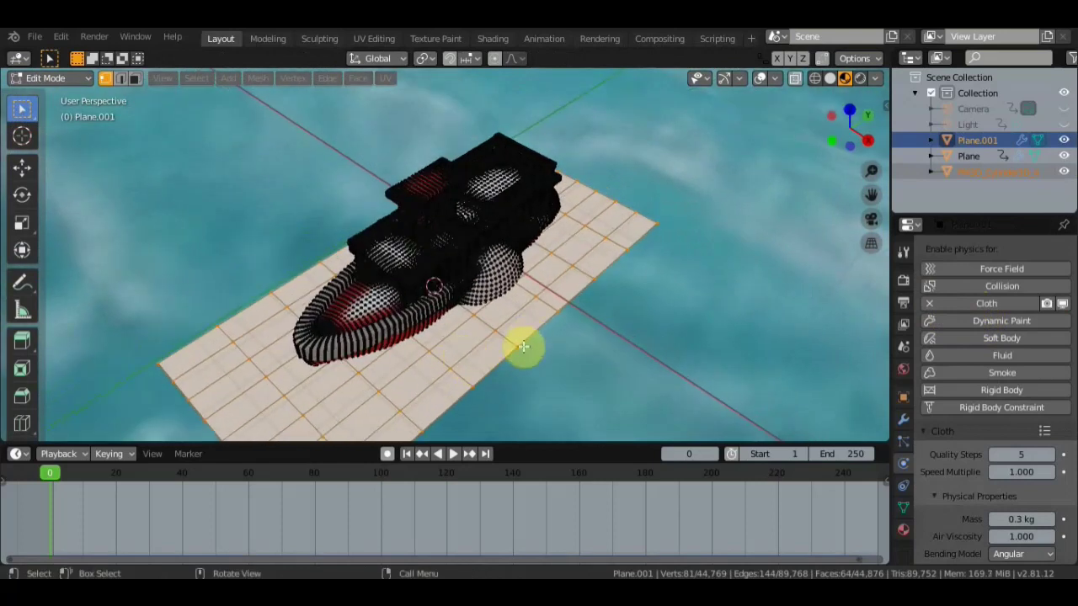
left_click(517, 347)
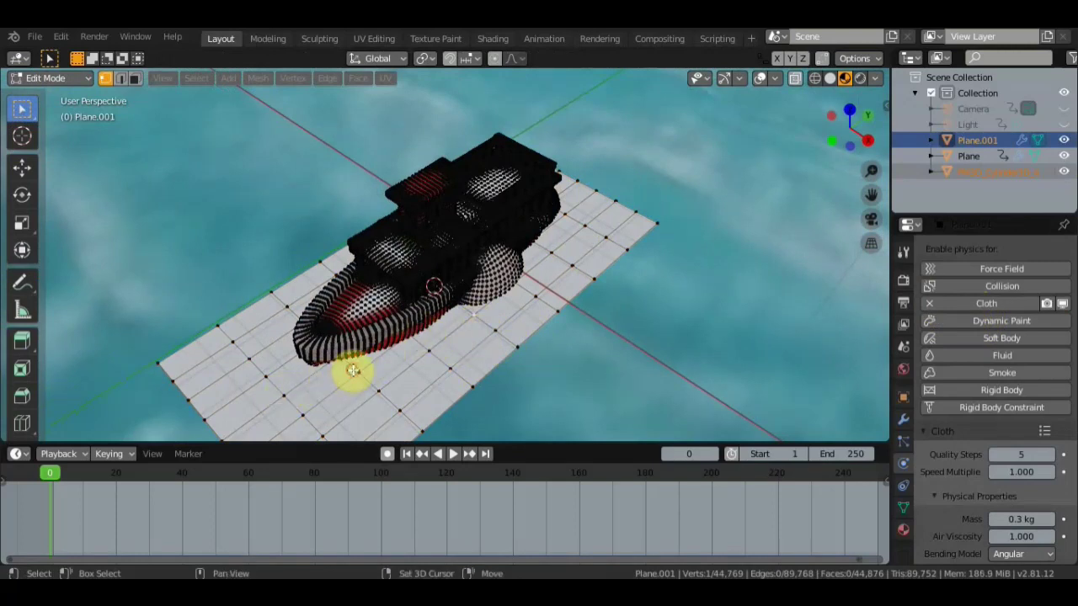
middle_click_drag(415, 360, 444, 303)
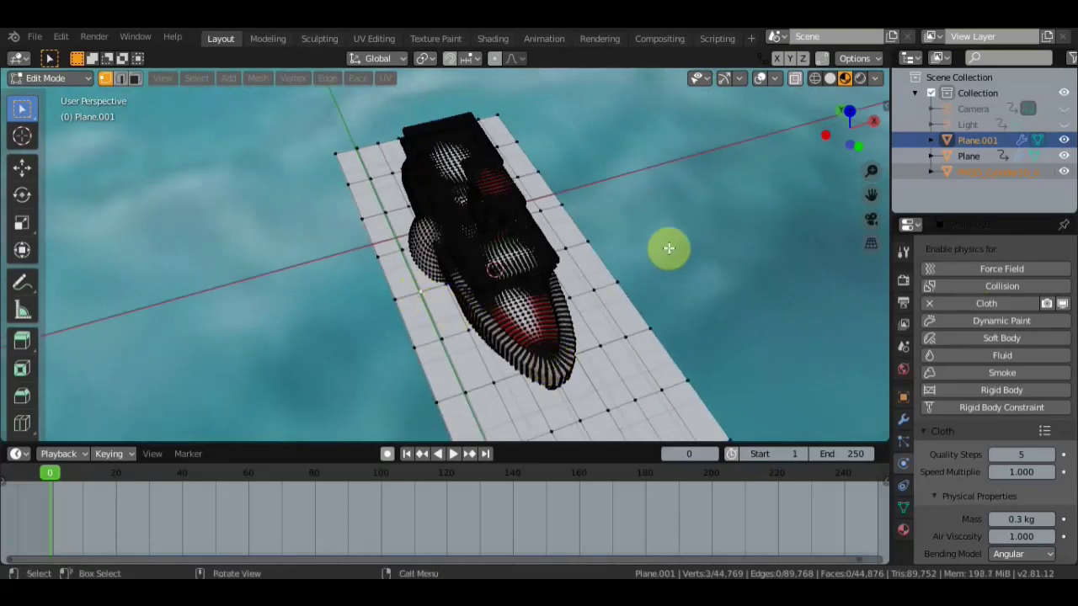
key("ctrl+p")
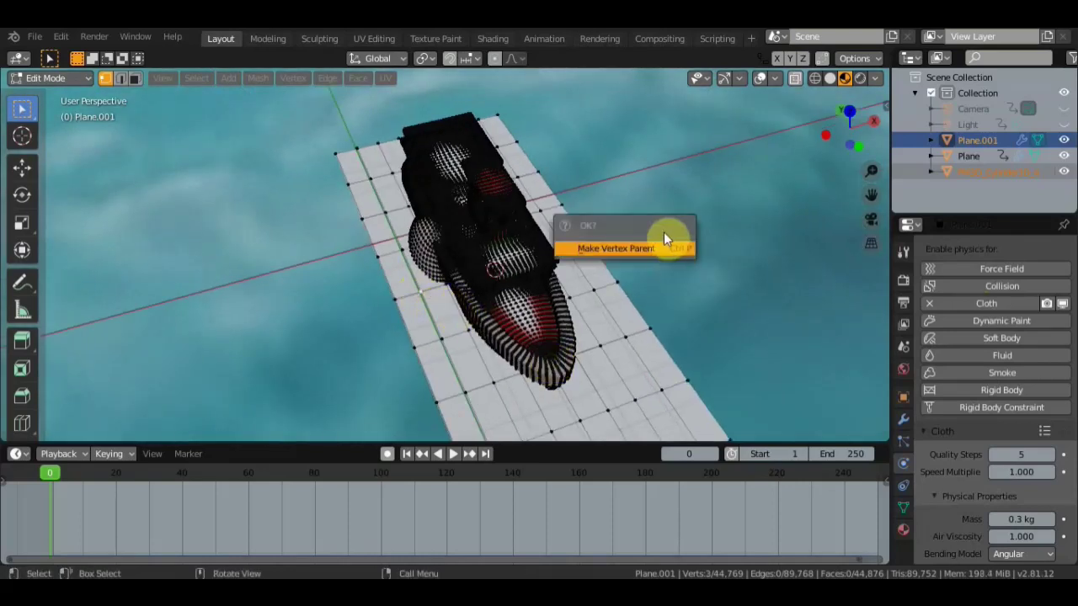
left_click(644, 254)
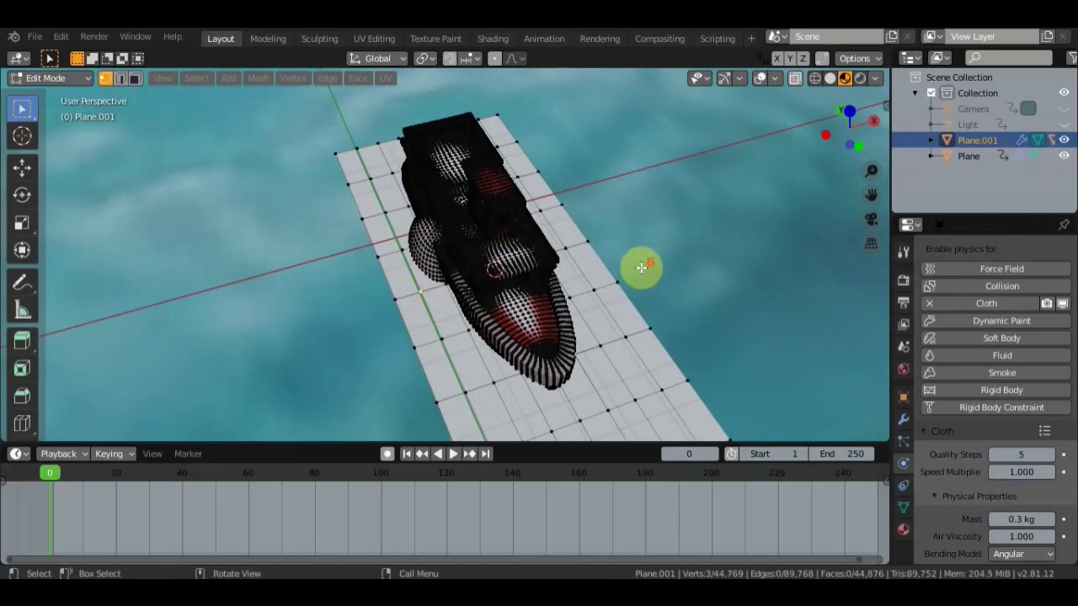
middle_click_drag(640, 267, 320, 247)
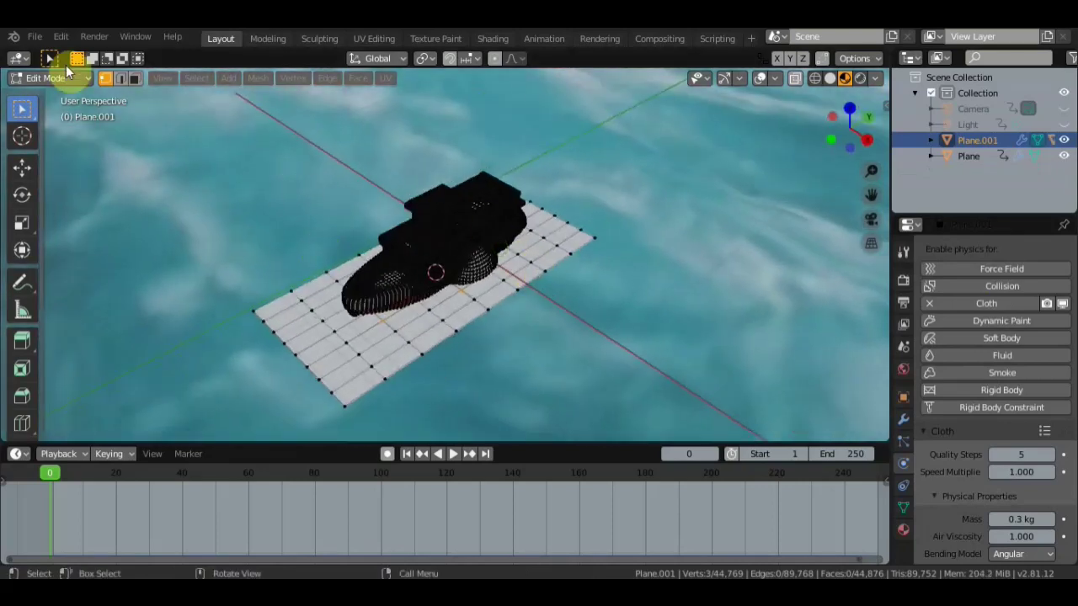
Return to Object Mode and play the animation to watch the cloth plane and boat.
left_click(75, 79)
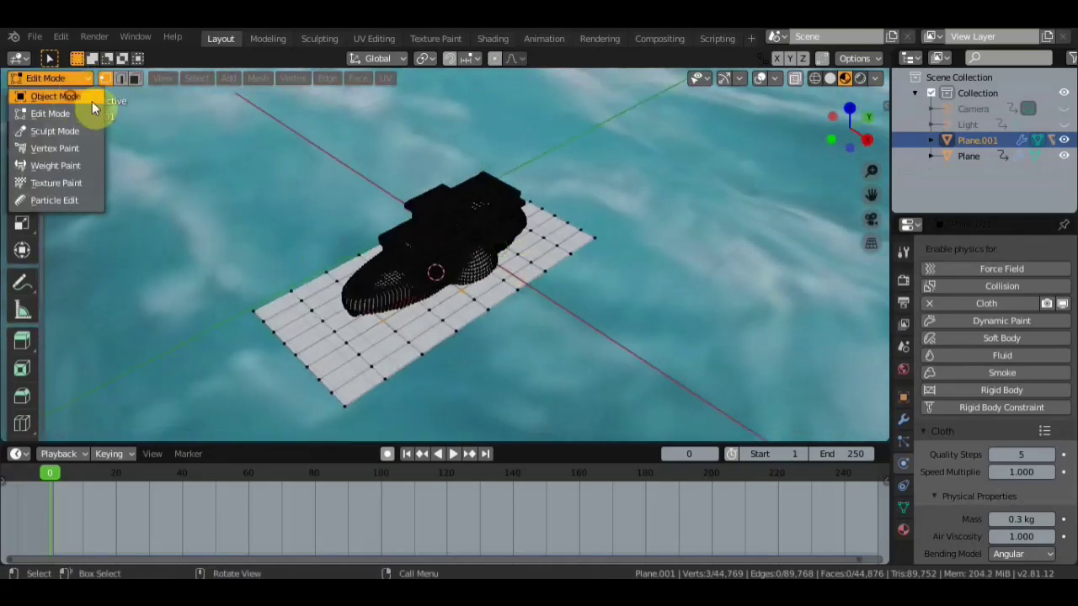
left_click(91, 97)
middle_click_drag(493, 261, 549, 240)
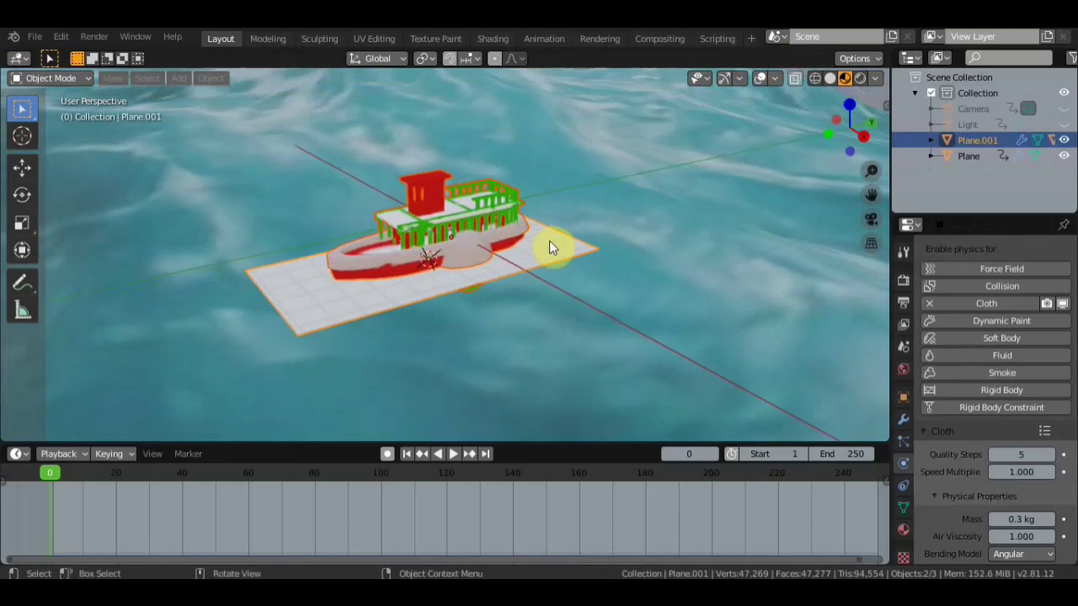
left_click(452, 454)
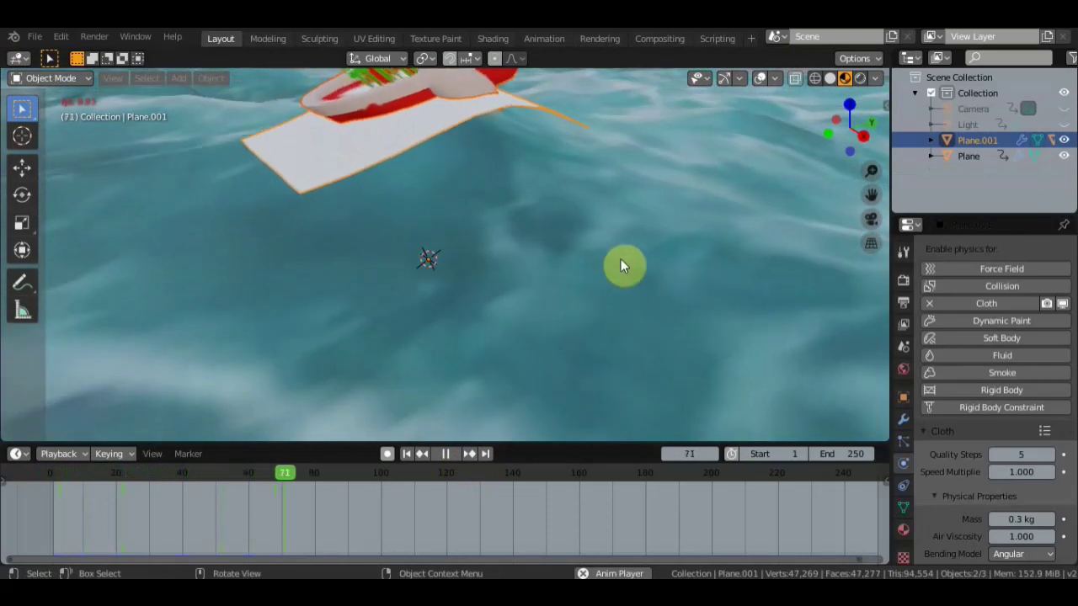
mouse_move(620, 265)
middle_mouse_down()
mouse_move(607, 329)
mouse_move(528, 239)
middle_mouse_up()
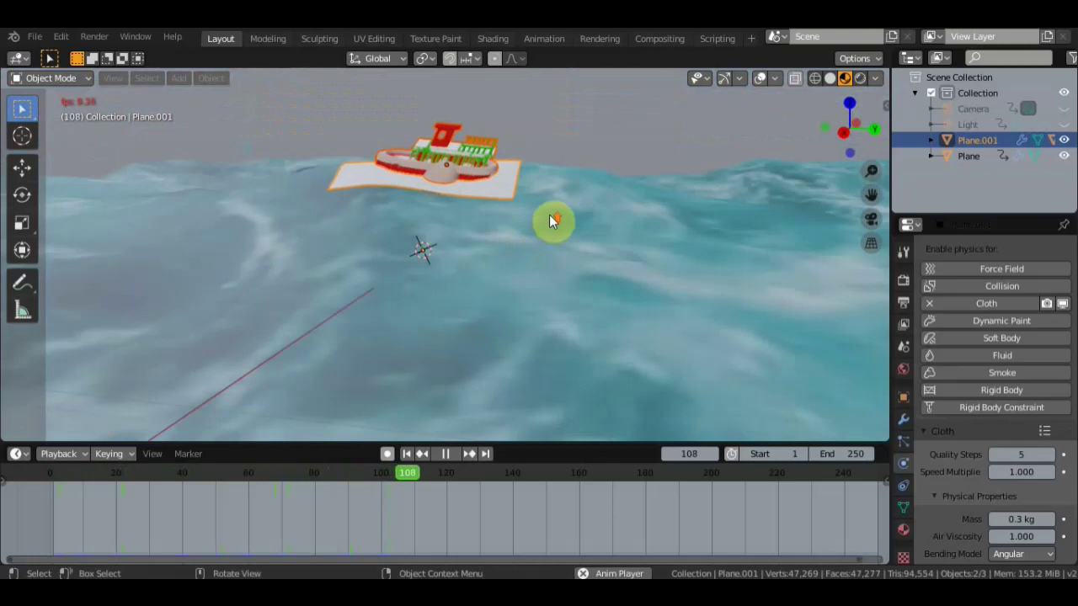
mouse_move(580, 210)
middle_mouse_down("shift")
mouse_move(574, 327)
mouse_move(614, 289)
mouse_move(594, 288)
middle_mouse_up("shift")
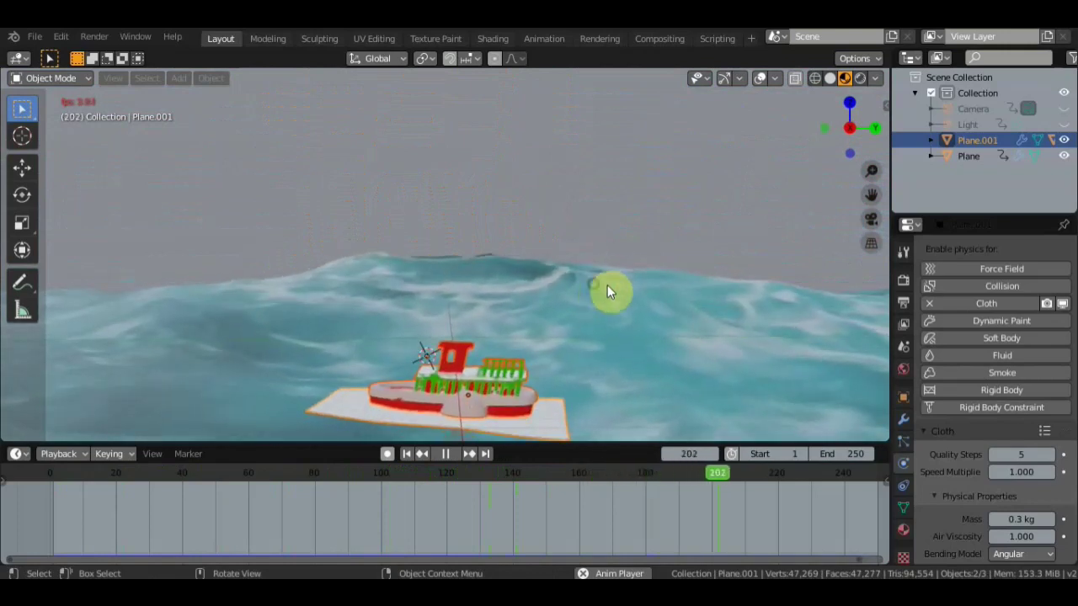
mouse_move(608, 291)
middle_mouse_down()
mouse_move(678, 291)
mouse_move(719, 308)
mouse_move(688, 358)
mouse_move(662, 260)
mouse_move(632, 258)
mouse_move(581, 301)
middle_mouse_up()
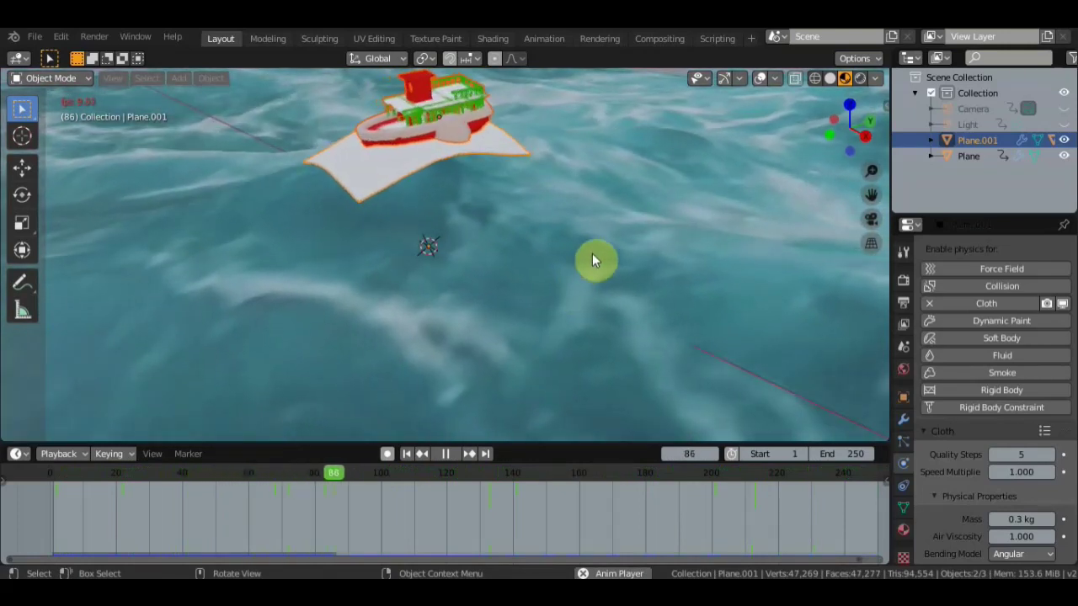
middle_click_drag(599, 282, 593, 321, "shift")
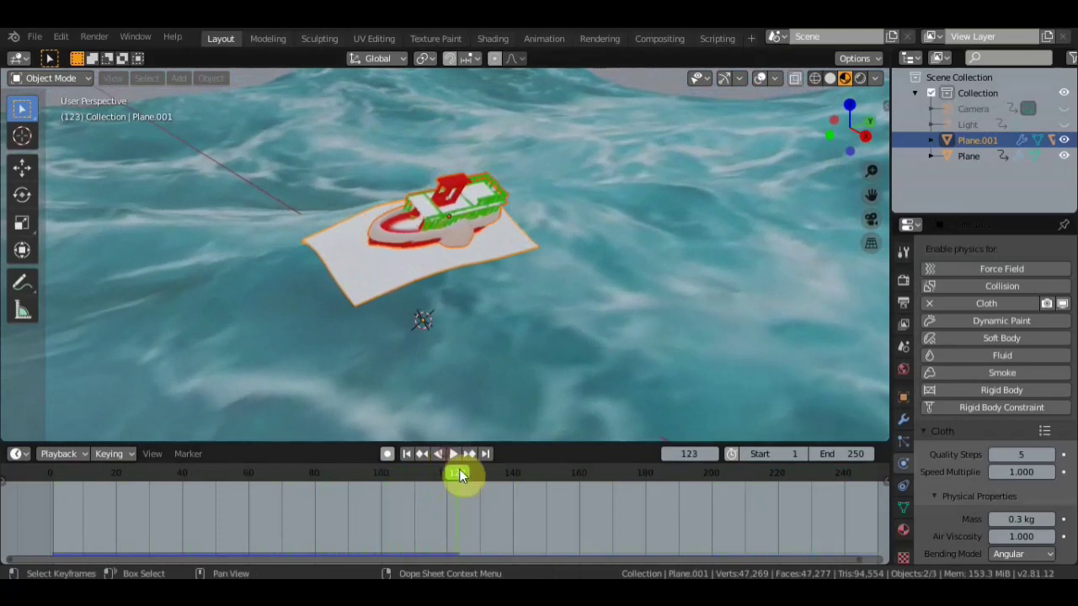
Rewind to frame 0, stop playback, and select the boat plus Plane.001.
left_click_drag(246, 481, 51, 478)
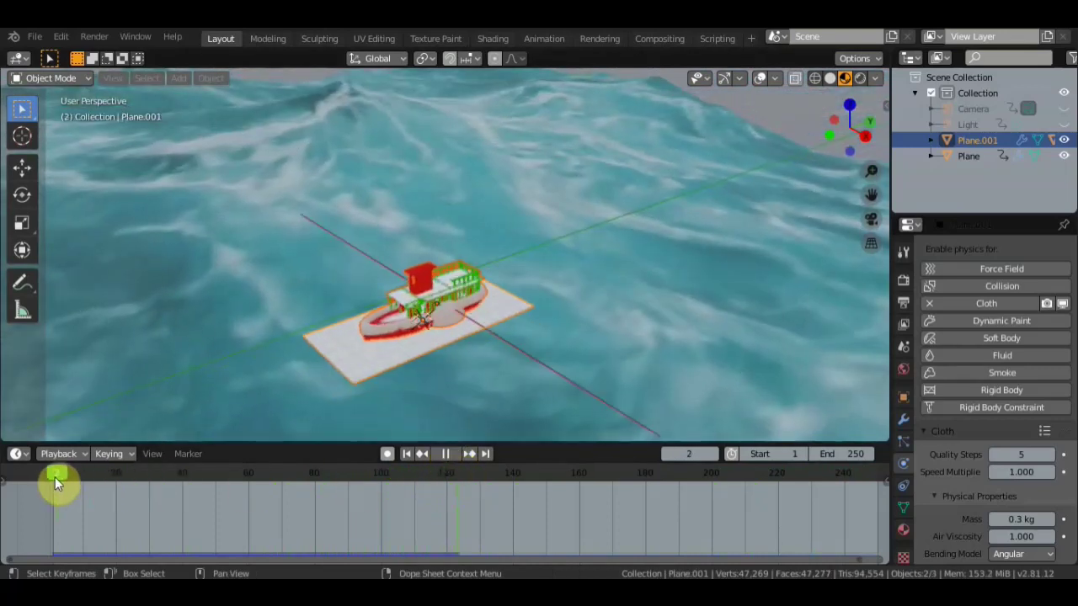
key("space")
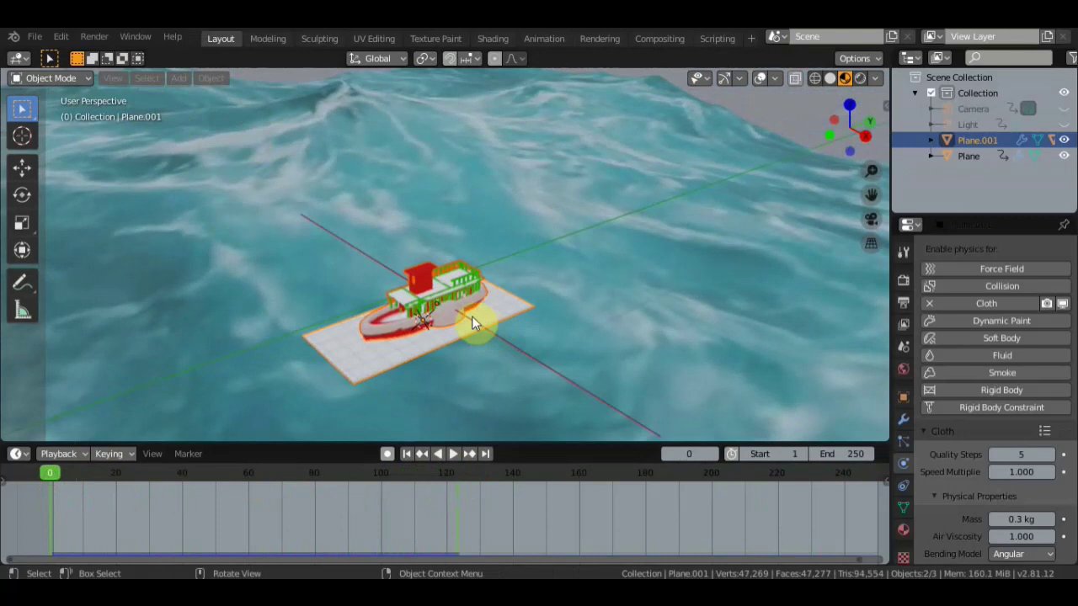
left_click(443, 298)
scroll(443, 298, "up", 3)
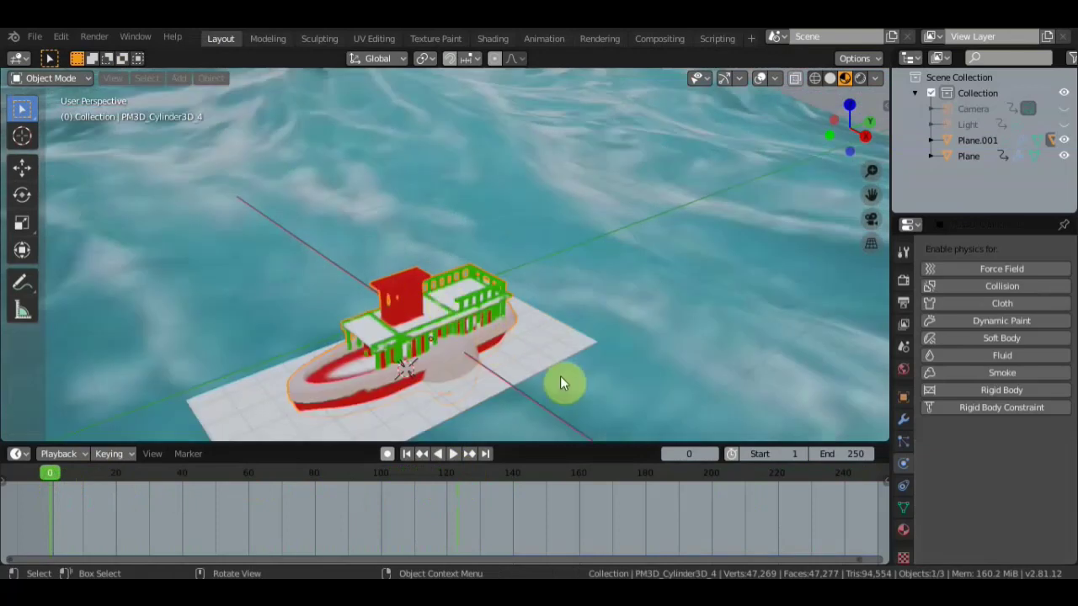
left_click(542, 355, "shift")
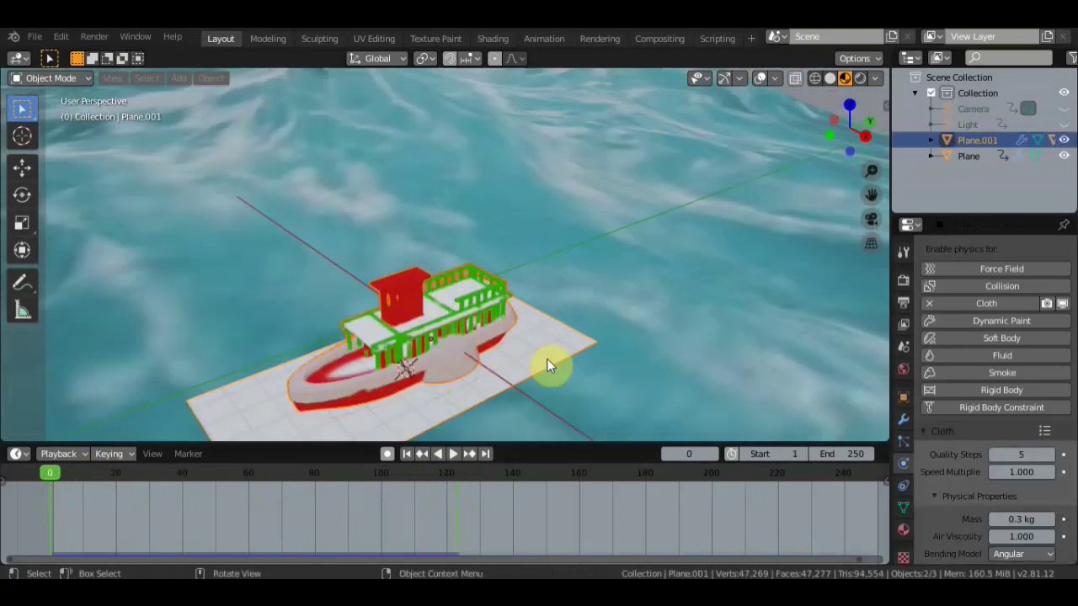
In Plane.001's Edit Mode, apply Make Vertex Parent to the boat, then go back to Object Mode.
key("Tab")
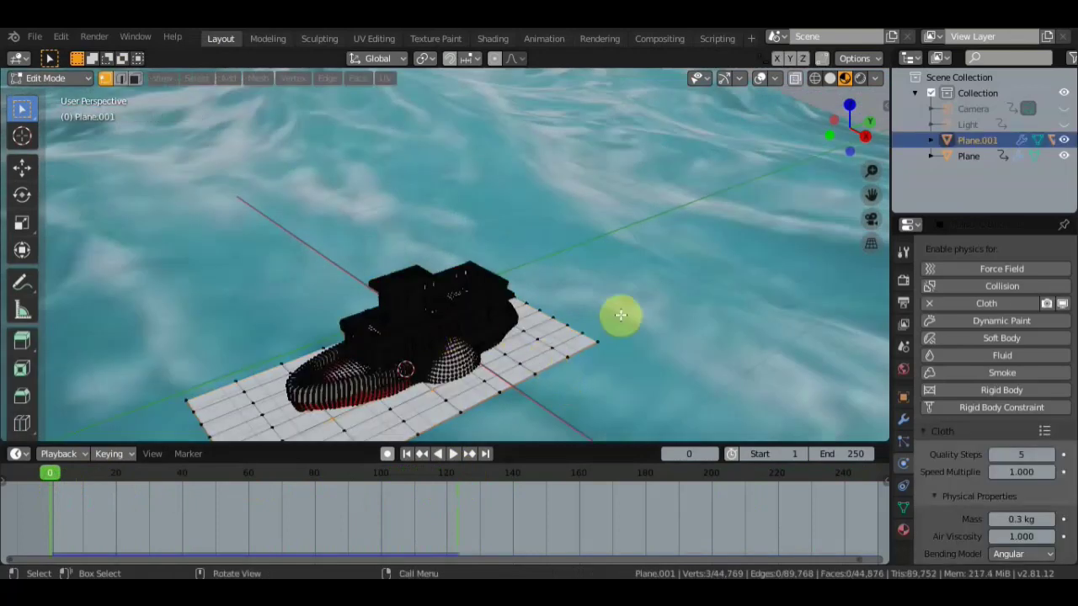
mouse_move(647, 317)
middle_mouse_down()
mouse_move(645, 210)
mouse_move(505, 284)
mouse_move(516, 310)
mouse_move(469, 301)
middle_mouse_up()
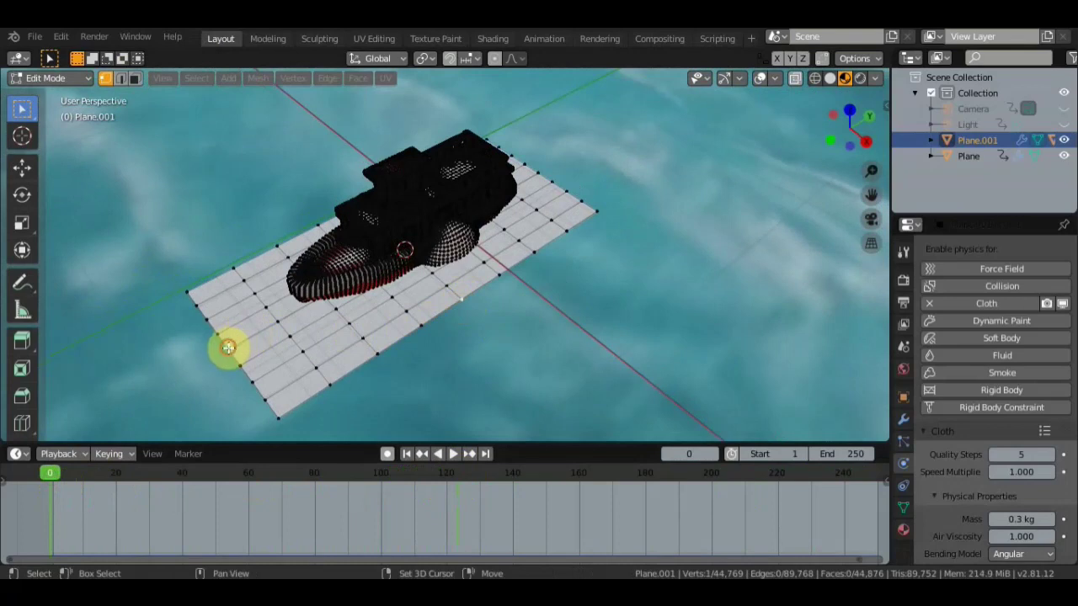
mouse_move(525, 202)
middle_mouse_down()
mouse_move(645, 250)
mouse_move(334, 251)
middle_mouse_up()
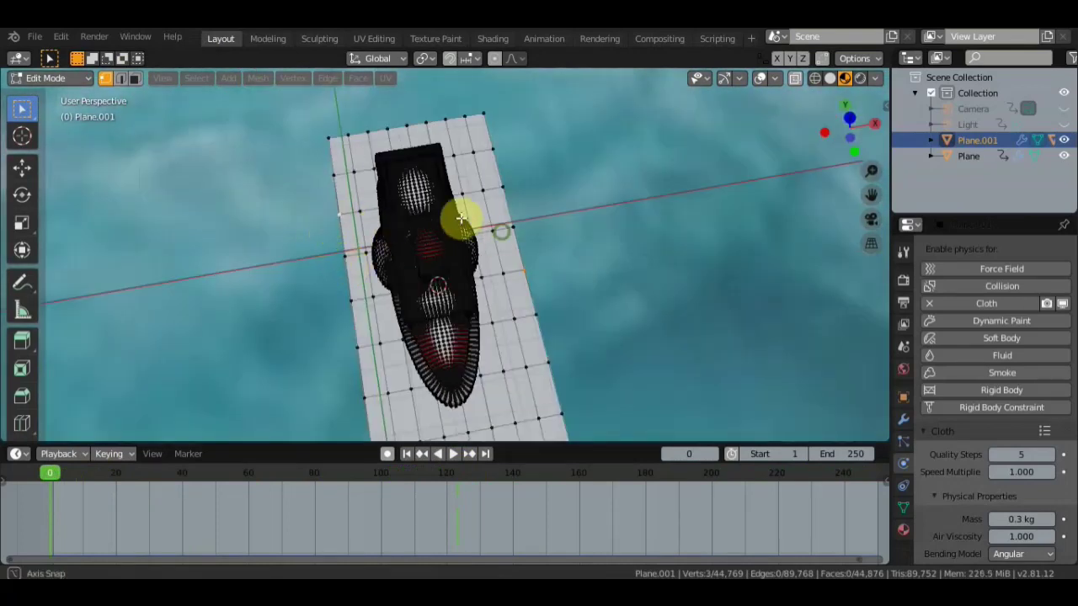
middle_click_drag(462, 222, 321, 148)
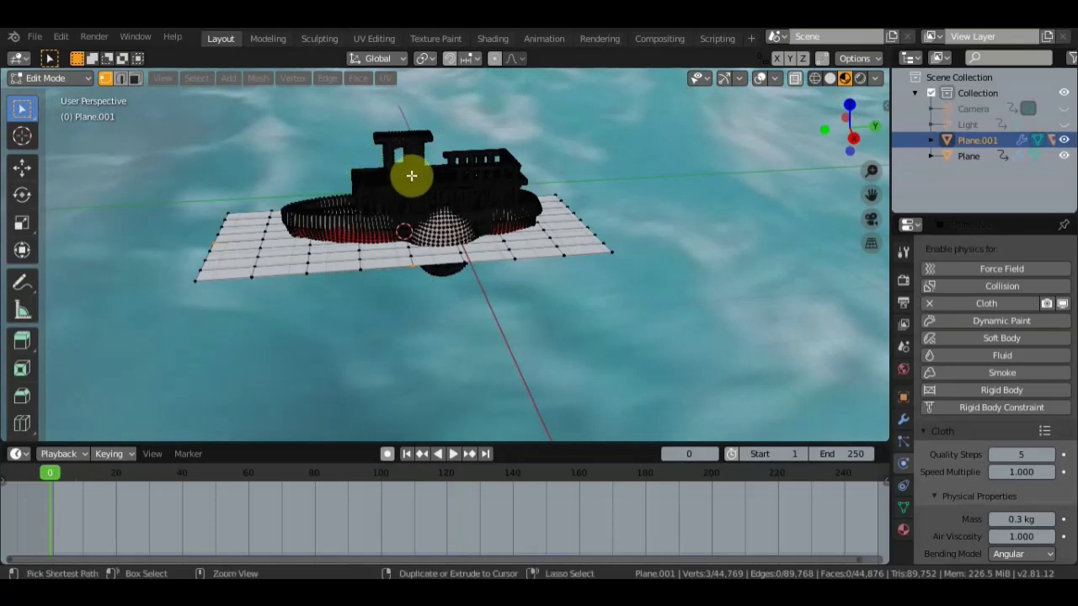
key("ctrl+p")
left_click(411, 175)
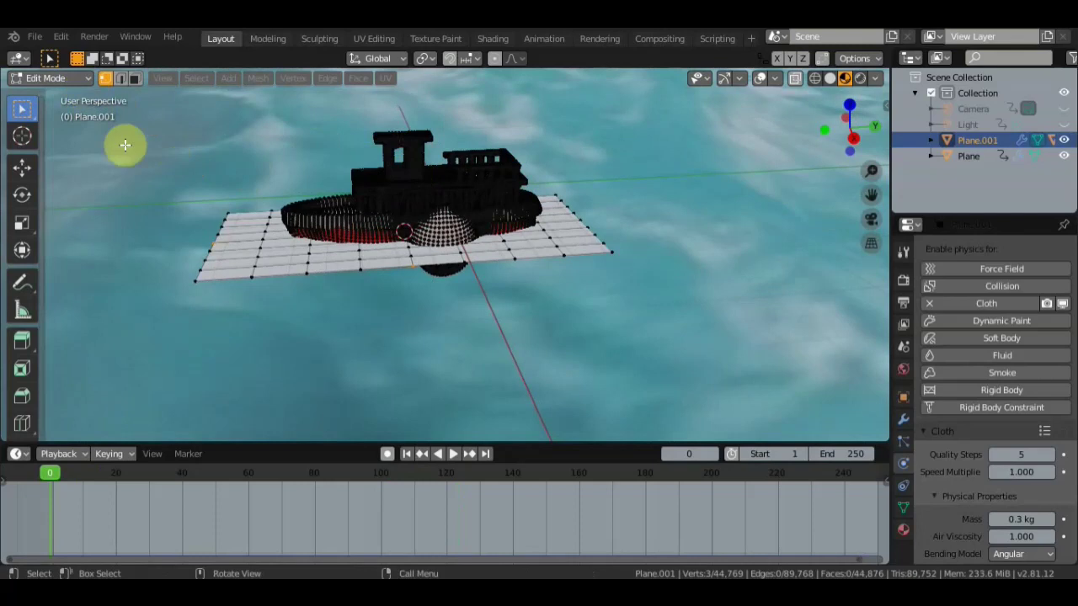
key("Tab")
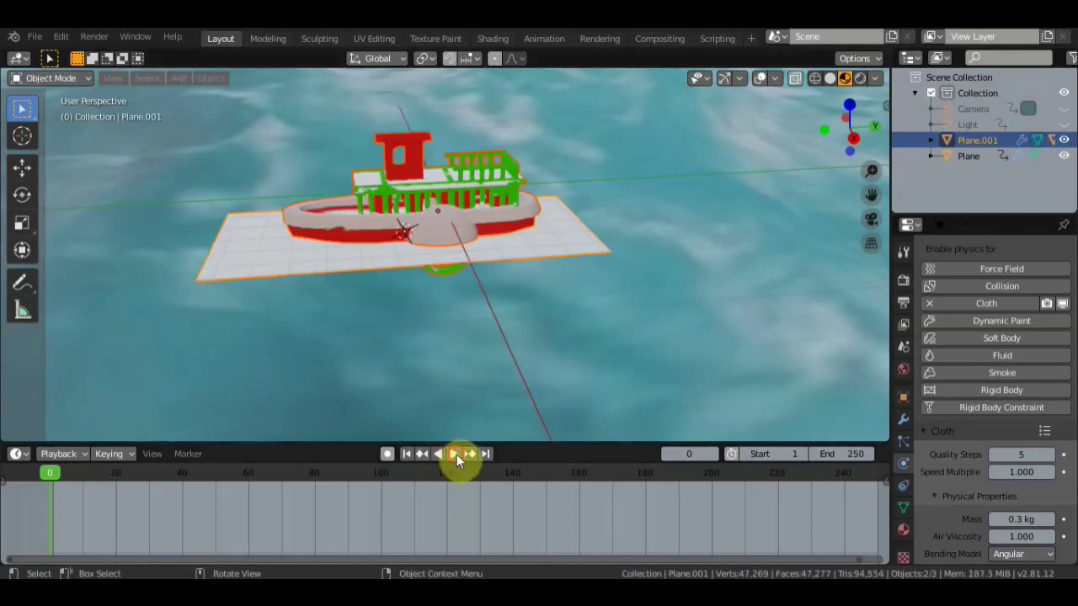
Play the animation and orbit around to watch the boat ride the cloth over the waves.
left_click(455, 453)
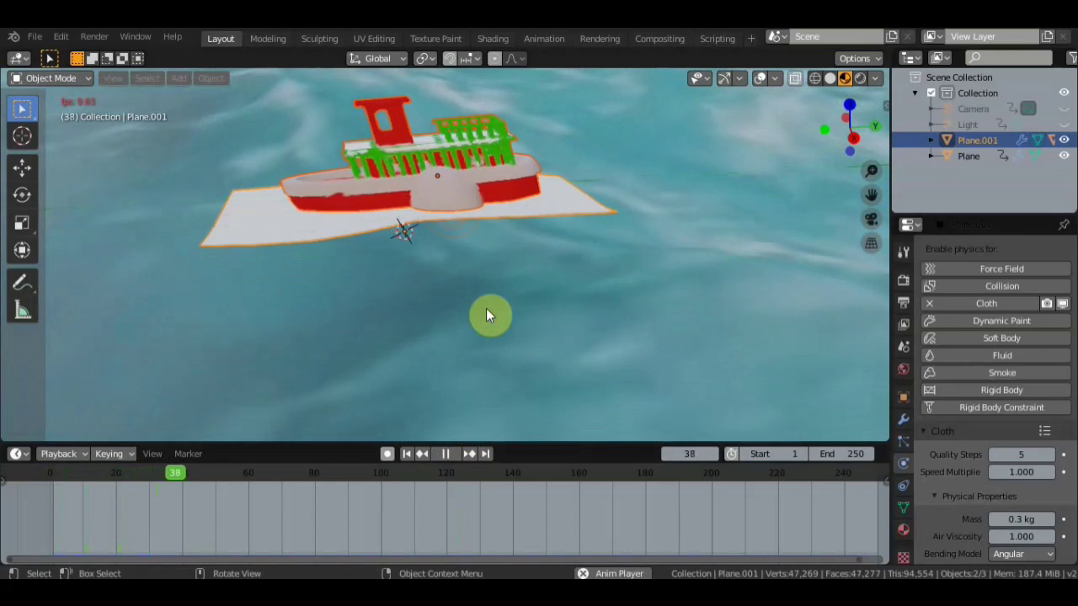
mouse_move(485, 308)
middle_mouse_down()
mouse_move(645, 290)
mouse_move(635, 272)
middle_mouse_up()
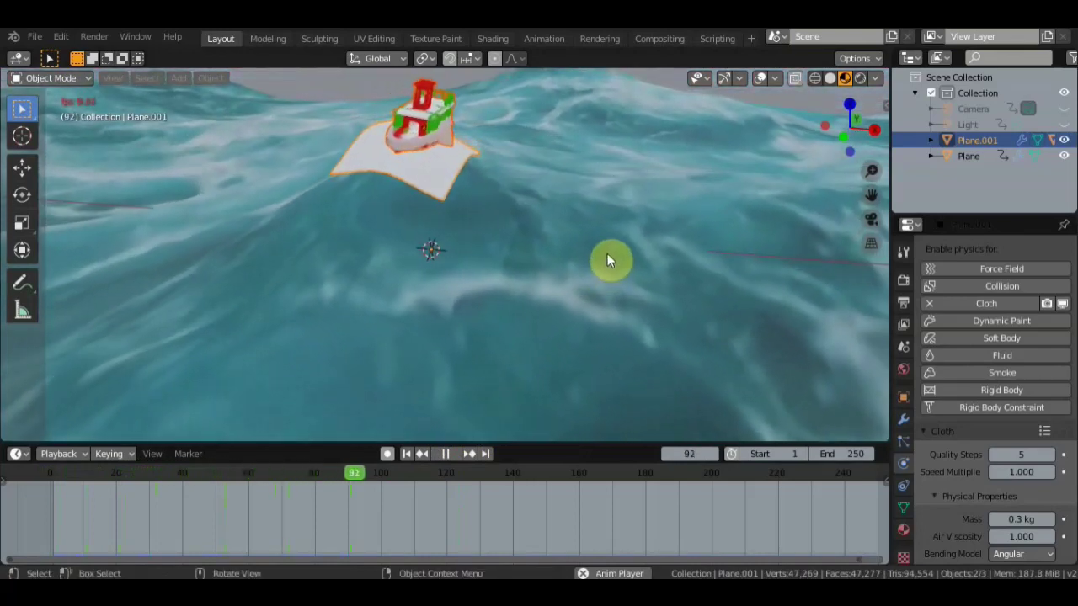
mouse_move(607, 253)
middle_mouse_down()
mouse_move(414, 243)
mouse_move(444, 220)
middle_mouse_up()
middle_click_drag(472, 256, 500, 305)
mouse_move(506, 194)
middle_mouse_down()
mouse_move(503, 168)
mouse_move(508, 177)
mouse_move(484, 192)
mouse_move(397, 216)
mouse_move(457, 265)
mouse_move(463, 315)
mouse_move(493, 296)
mouse_move(464, 287)
mouse_move(493, 272)
mouse_move(498, 281)
middle_mouse_up()
Select the boat, stop playback, and rewind the timeline to frame 1.
left_click(498, 280)
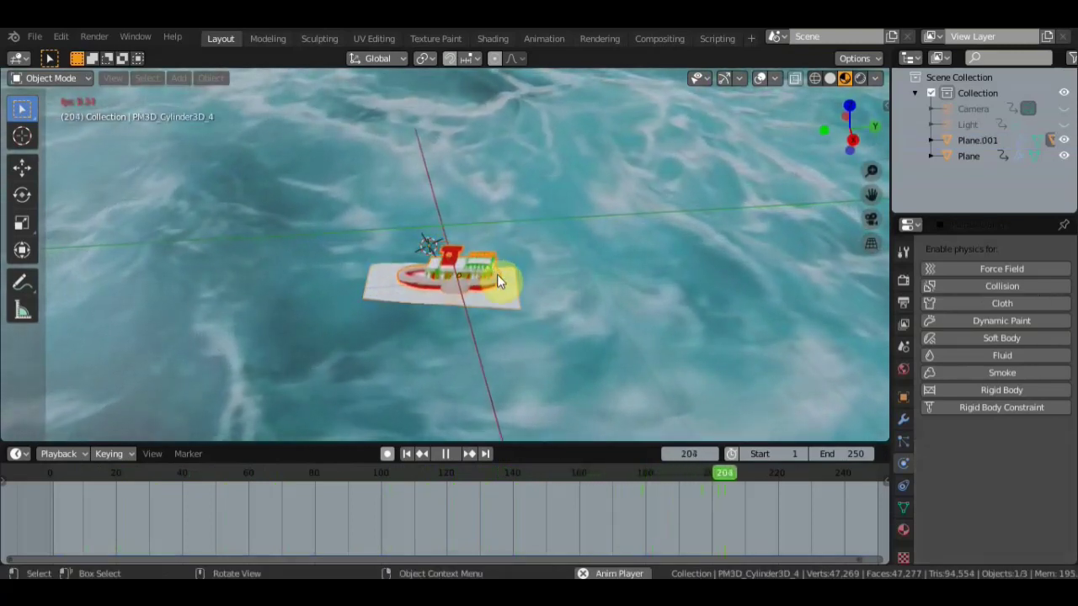
left_click(446, 453)
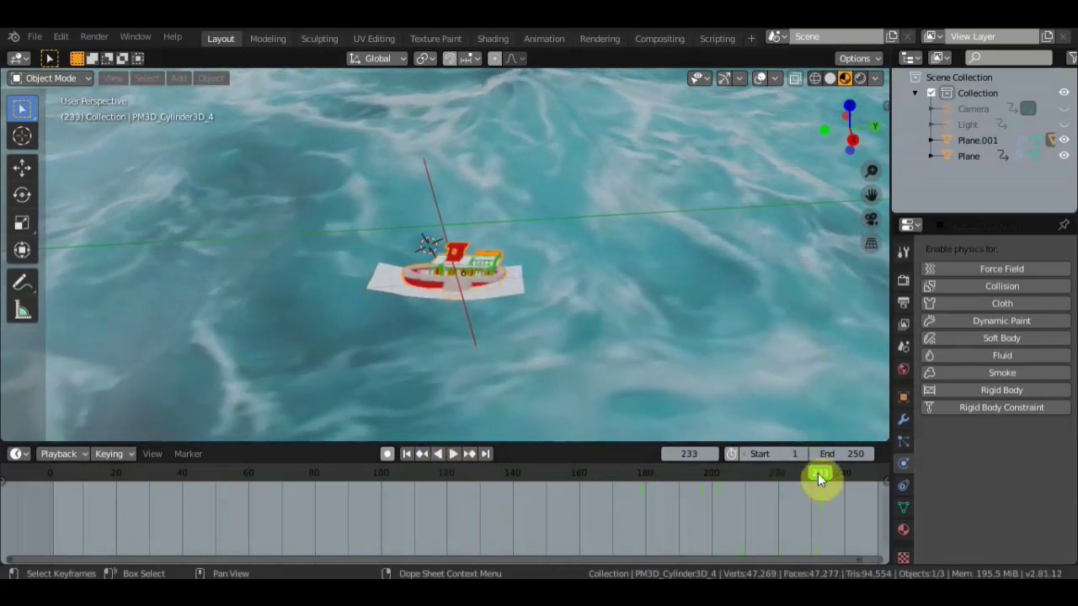
left_click_drag(727, 501, 799, 488)
left_click_drag(447, 510, 365, 508)
left_click_drag(827, 479, 50, 481)
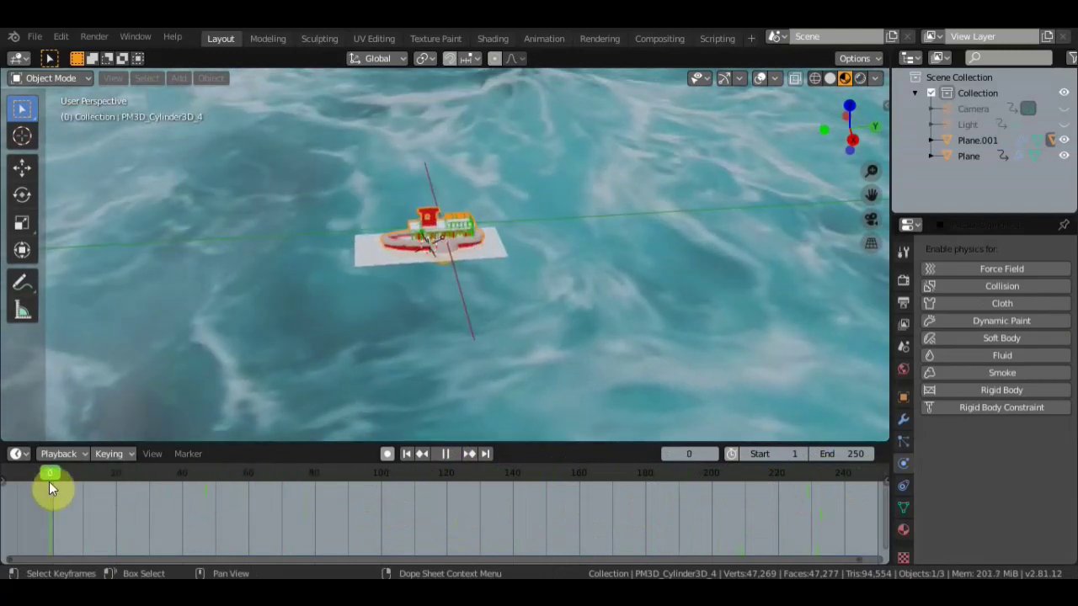
key("space")
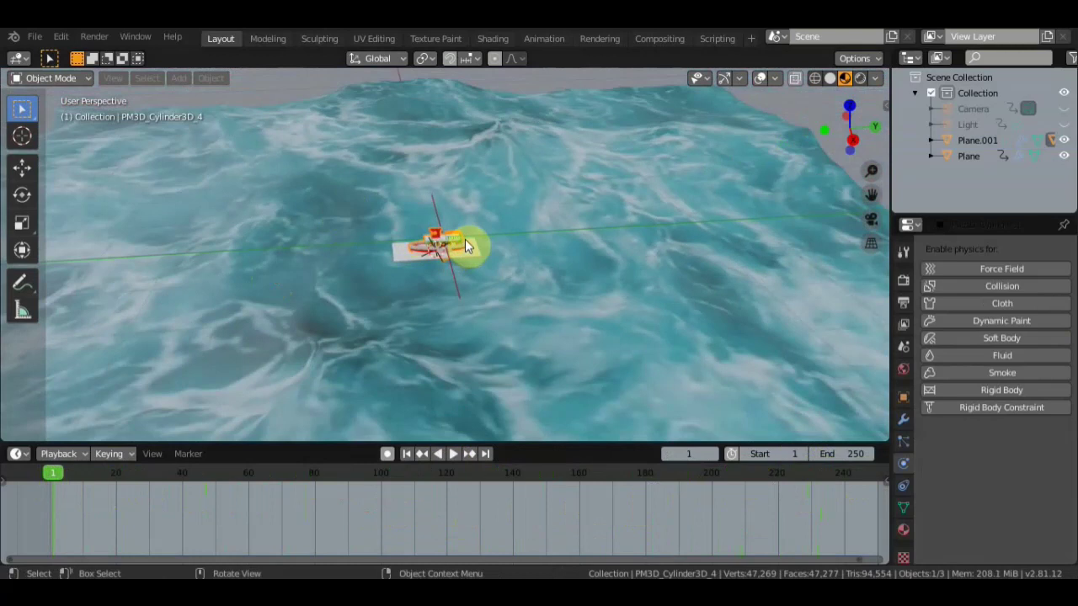
Insert a LocRot keyframe for the boat at frame 1 and briefly test playback.
key("i")
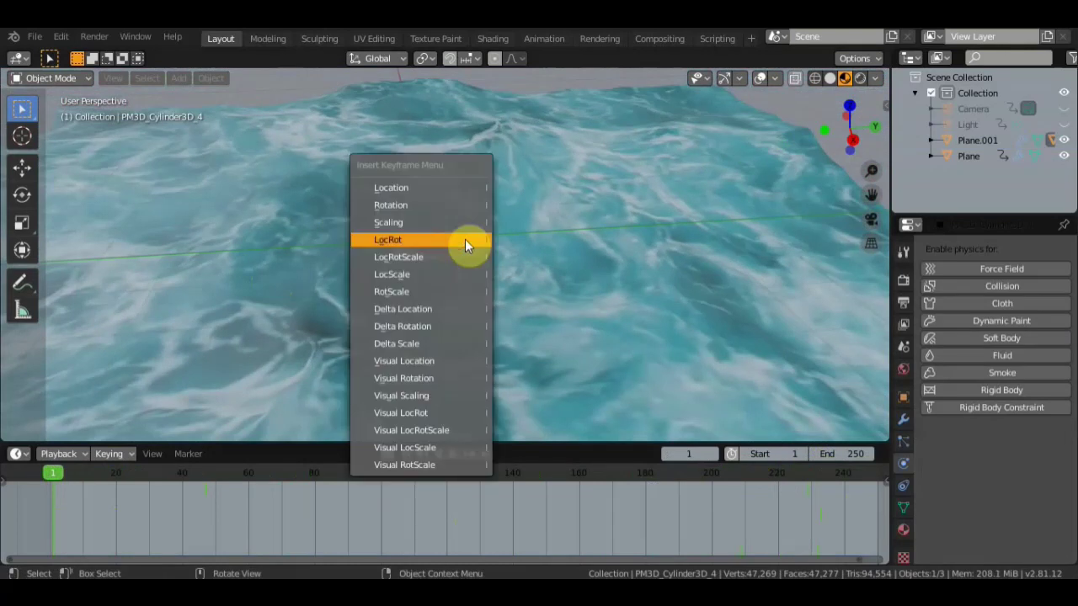
left_click(465, 239)
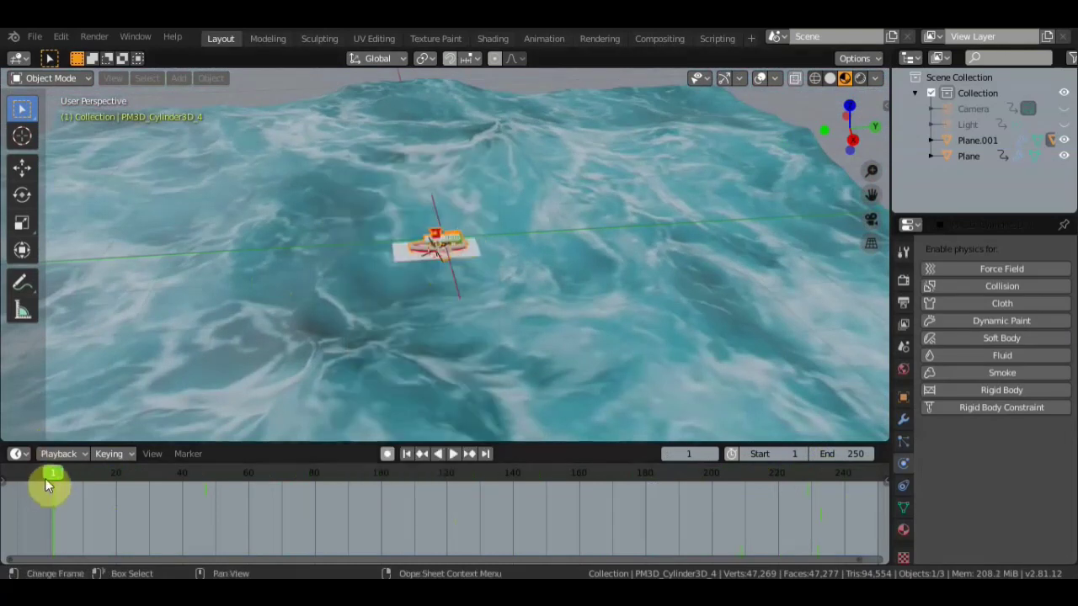
key("space")
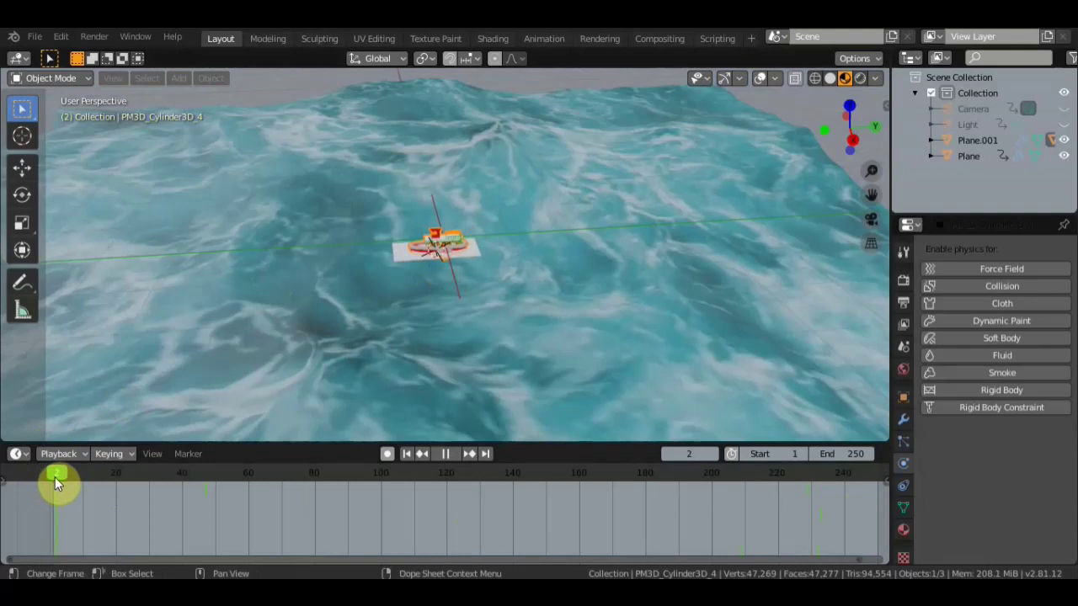
key("Escape")
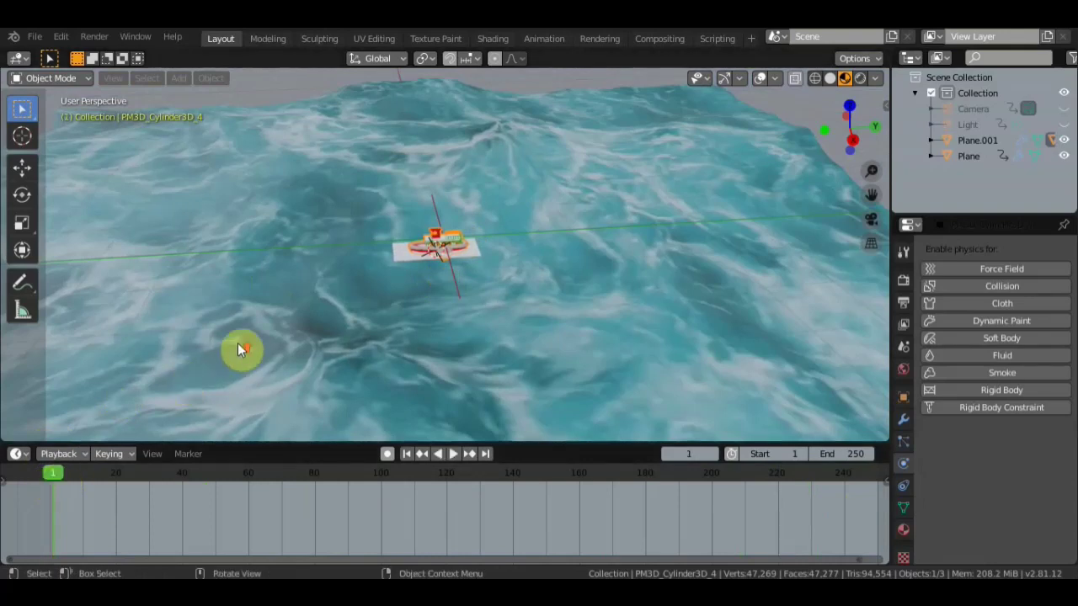
scroll(252, 337, "up", 2)
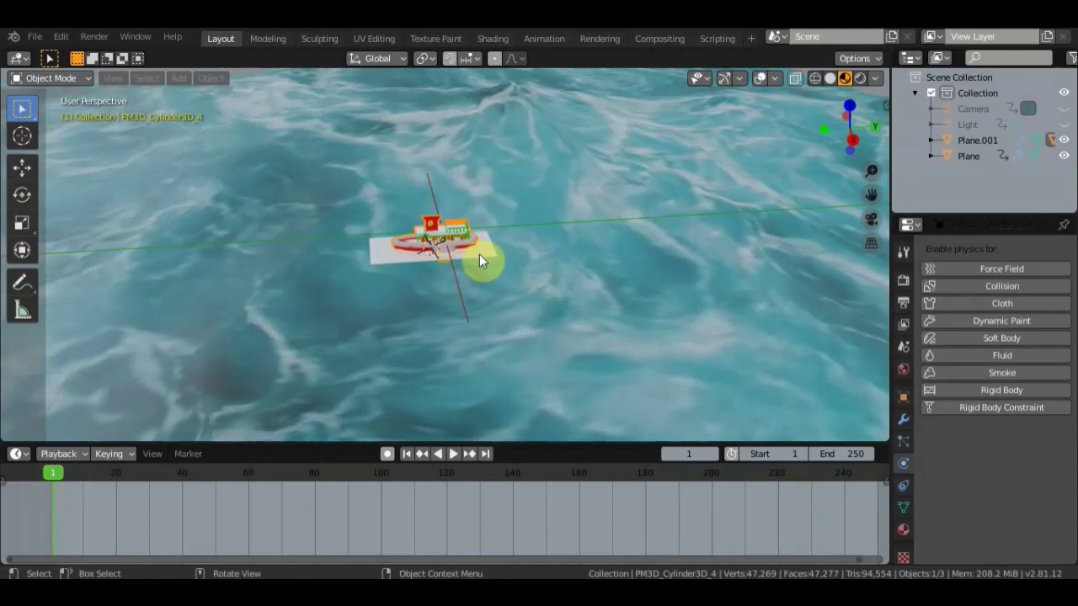
Select all objects and insert a LocRot keyframe on them.
key("a")
key("i")
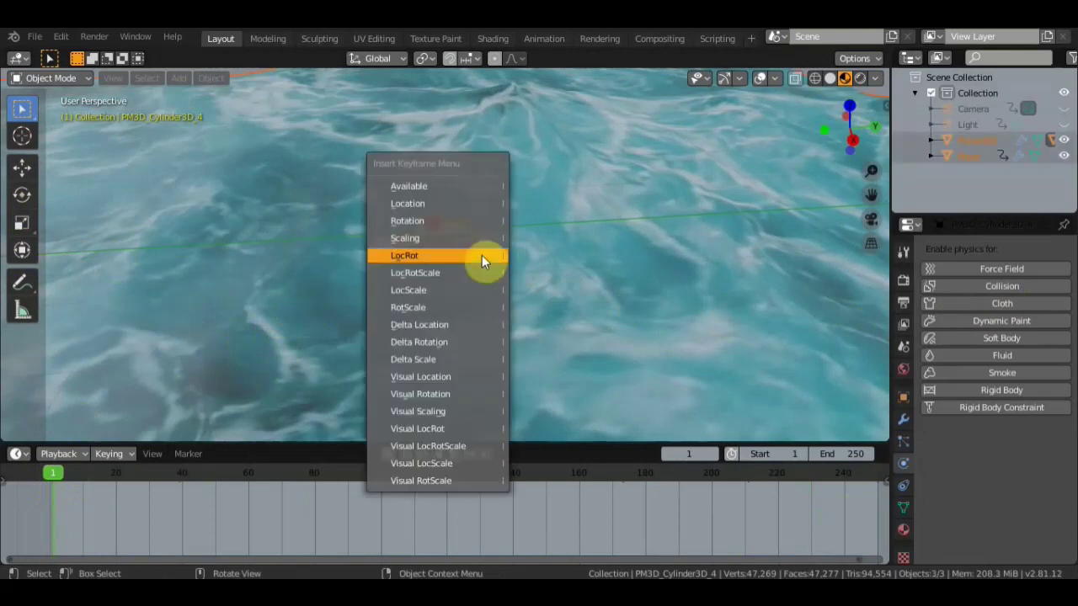
left_click(482, 256)
scroll(475, 252, "up", 3)
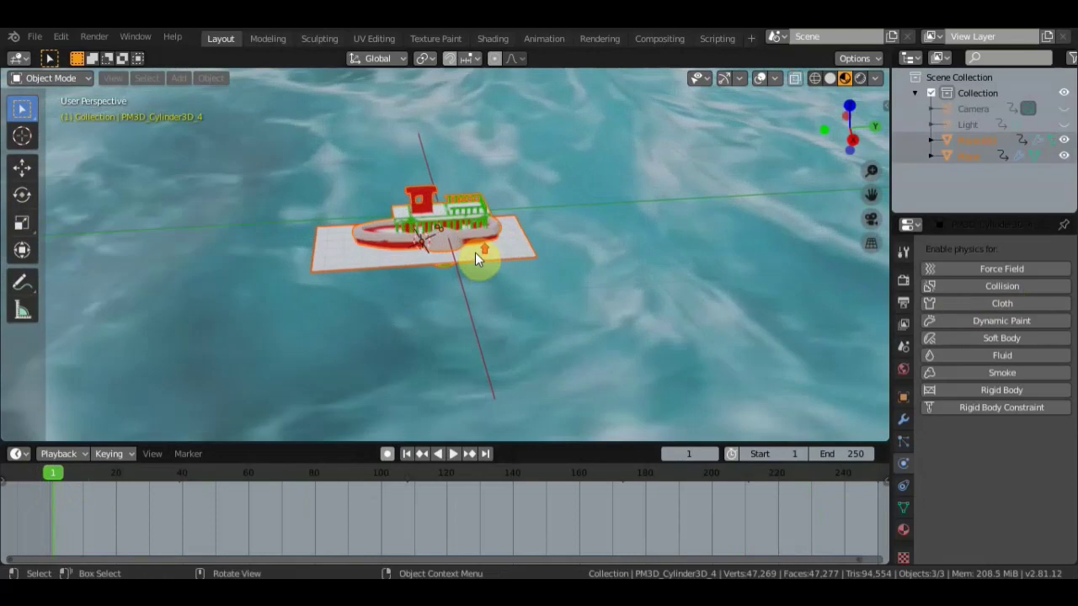
Play and scrub through the animation, then scrub back toward the start.
key("space")
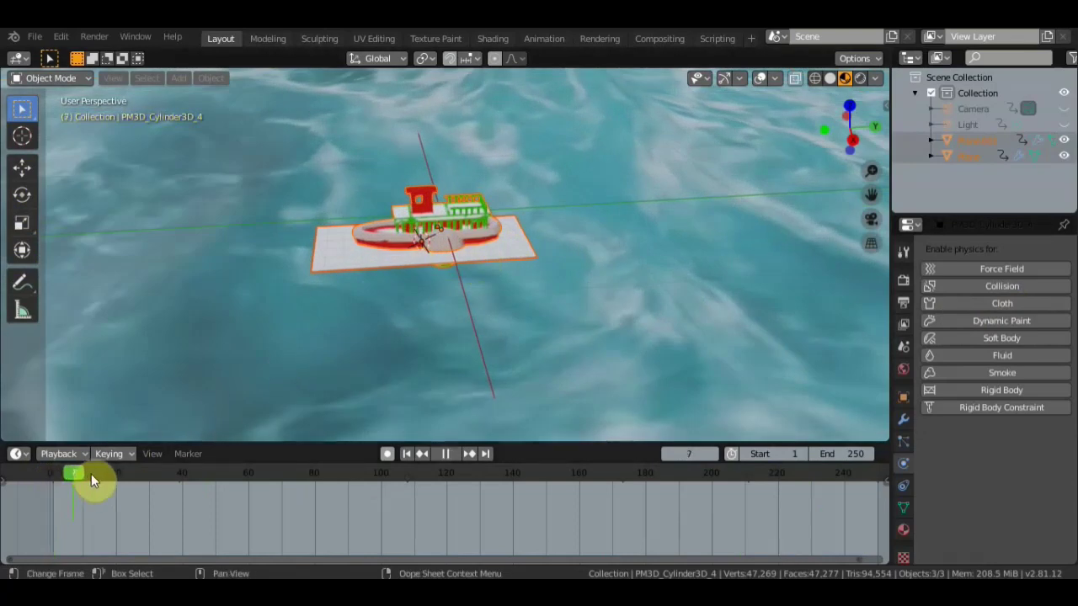
left_click_drag(91, 478, 318, 483)
key("space")
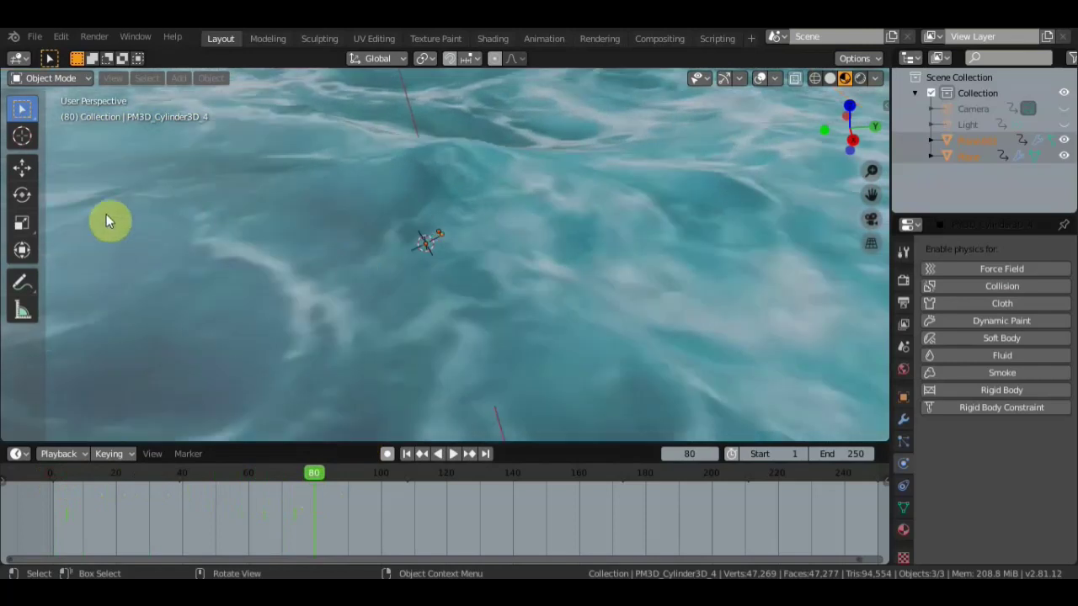
mouse_move(461, 312)
middle_mouse_down()
mouse_move(458, 348)
mouse_move(449, 244)
mouse_move(445, 290)
middle_mouse_up()
left_click(452, 453)
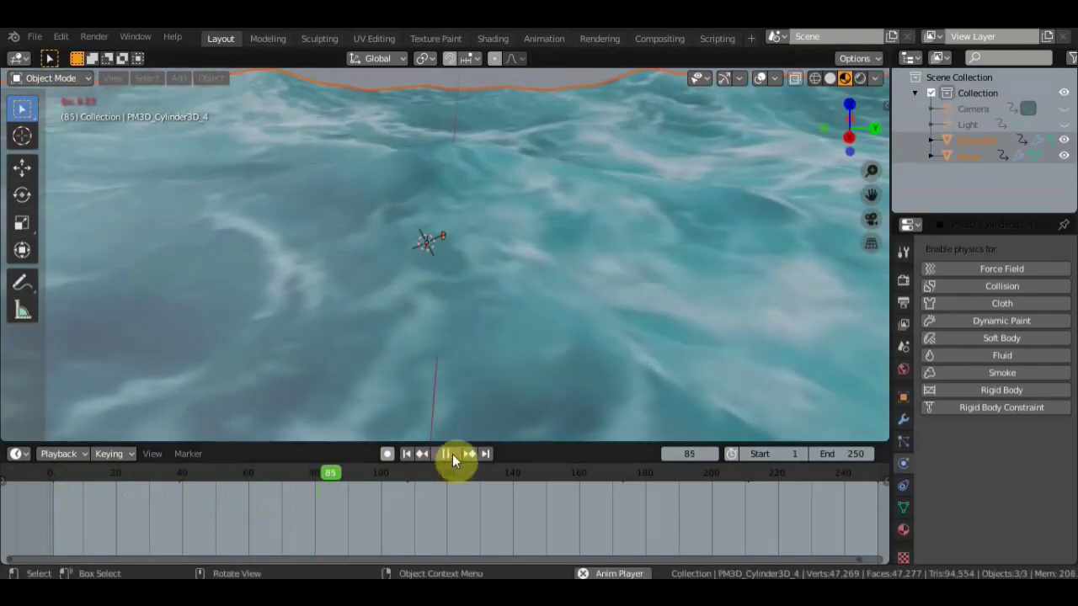
left_click_drag(369, 477, 51, 472)
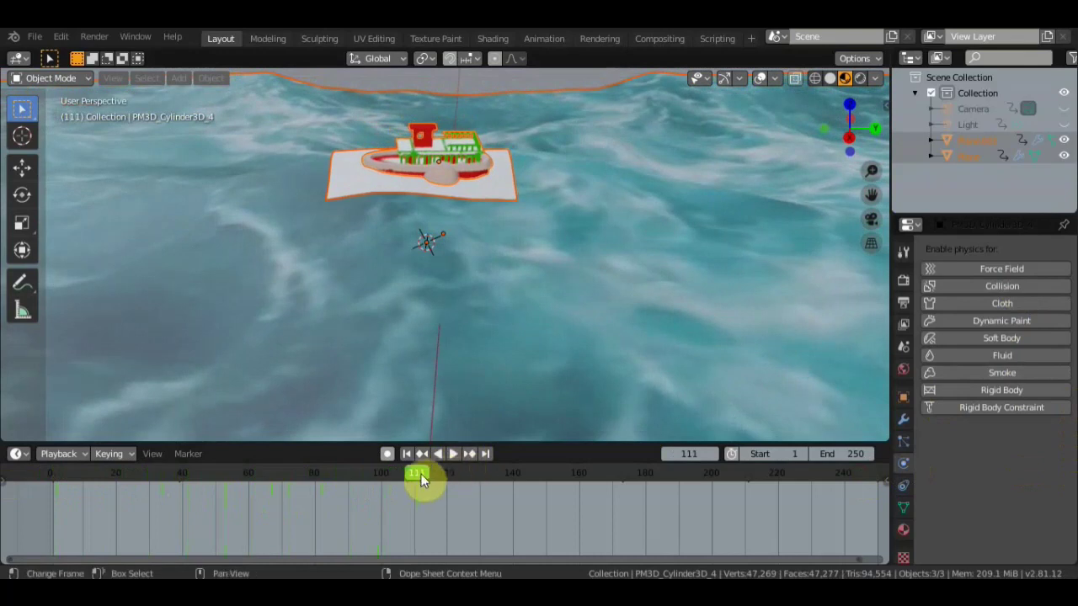
left_click_drag(421, 476, 116, 482)
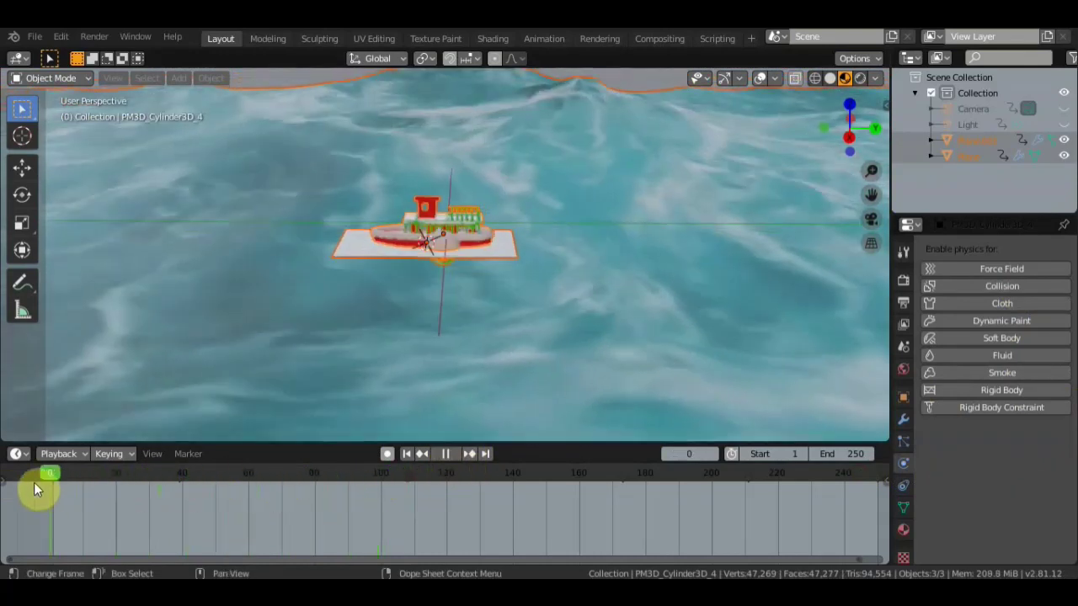
Stop playback, select the boat, and move it to the left.
key("space")
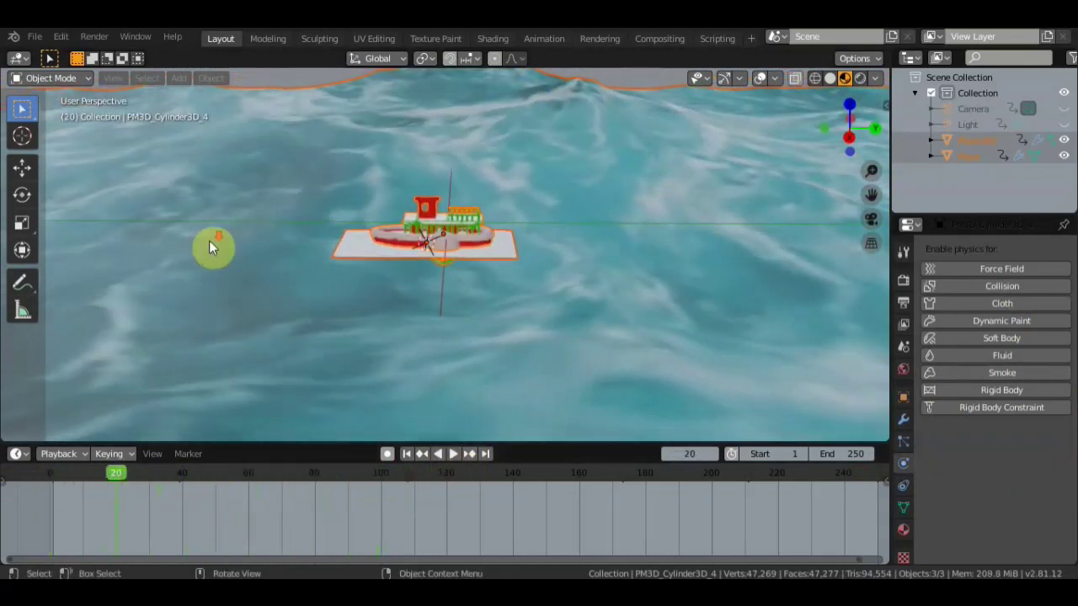
middle_click_drag(211, 245, 384, 236)
left_click(404, 249)
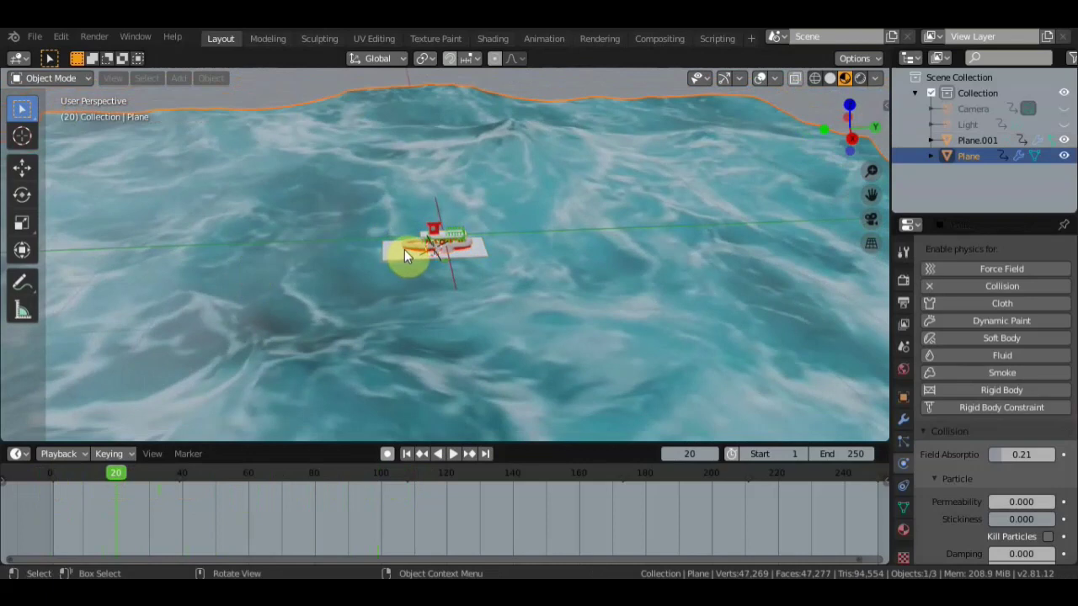
left_click(459, 243)
scroll(450, 231, "up", 3)
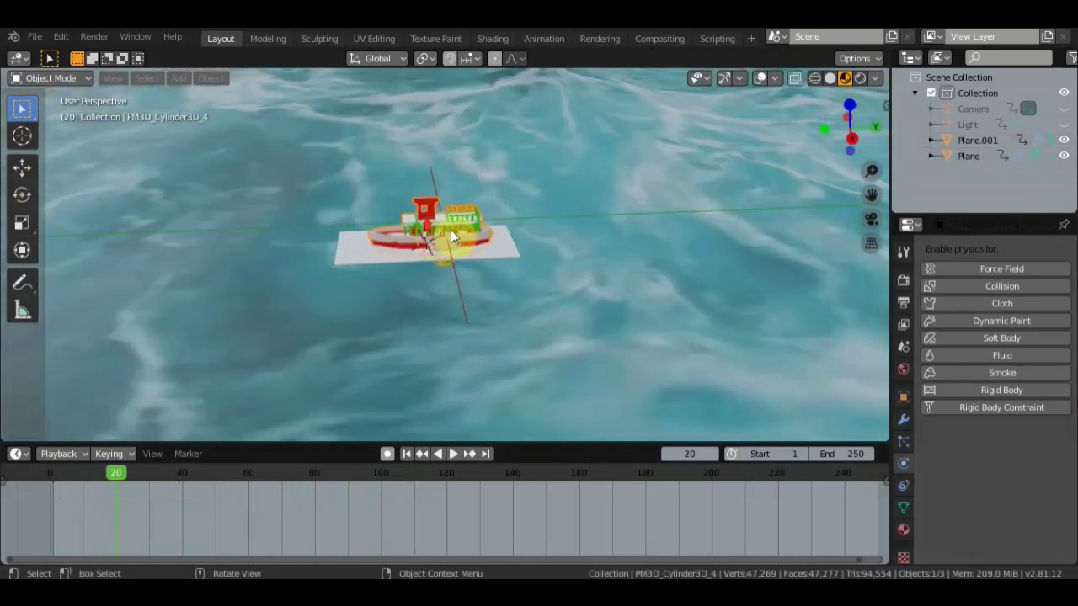
scroll(461, 239, "up", 2)
scroll(476, 216, "down", 4)
scroll(352, 225, "down", 1)
key("g")
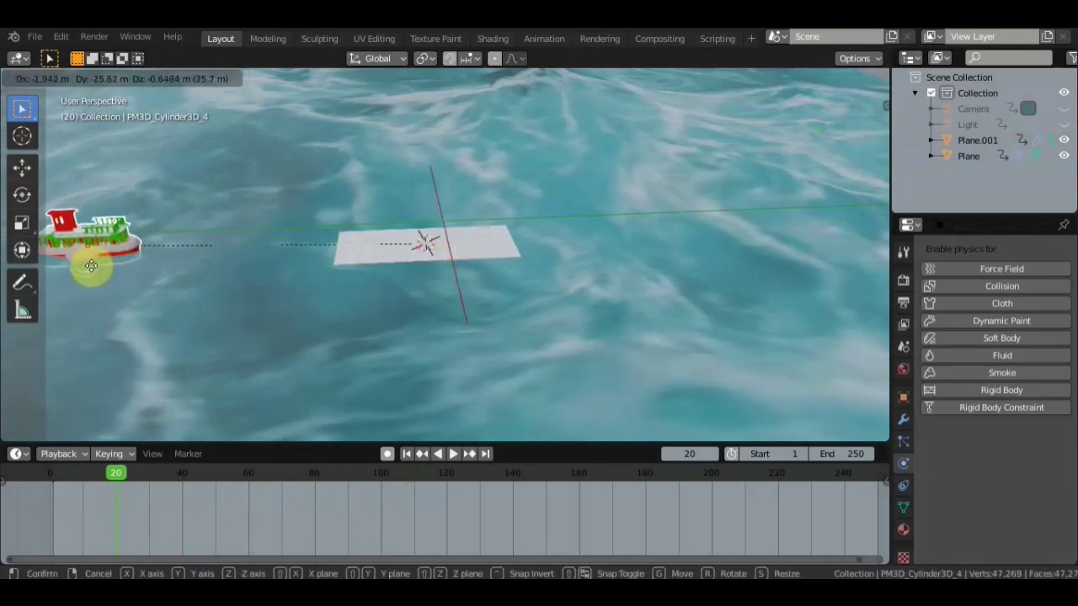
left_click(94, 260)
Keyframe the boat's location and rotation at frame 20.
scroll(193, 253, "down", 2)
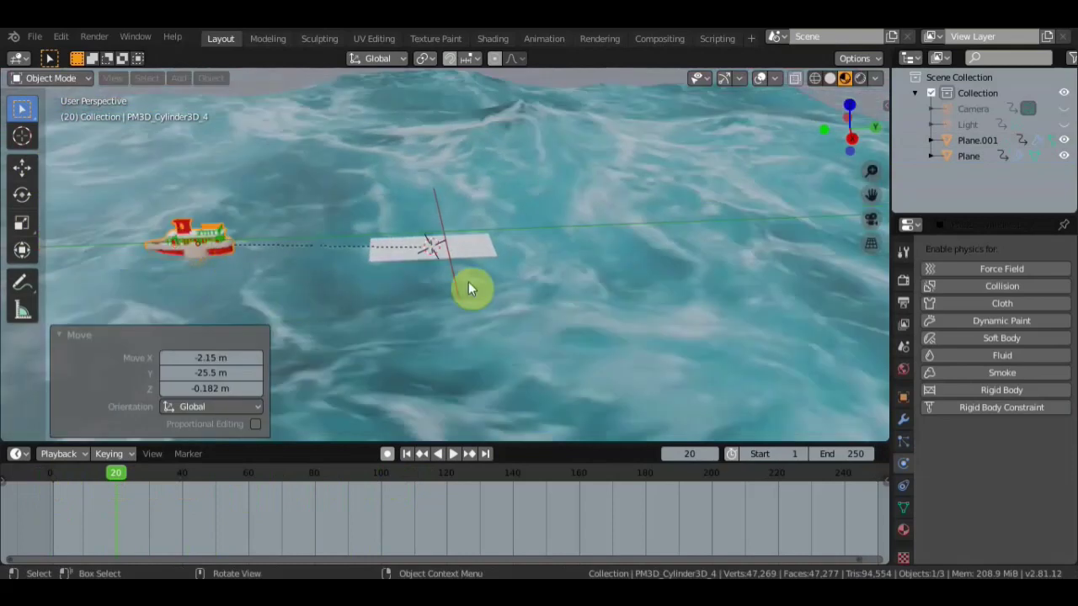
key("i")
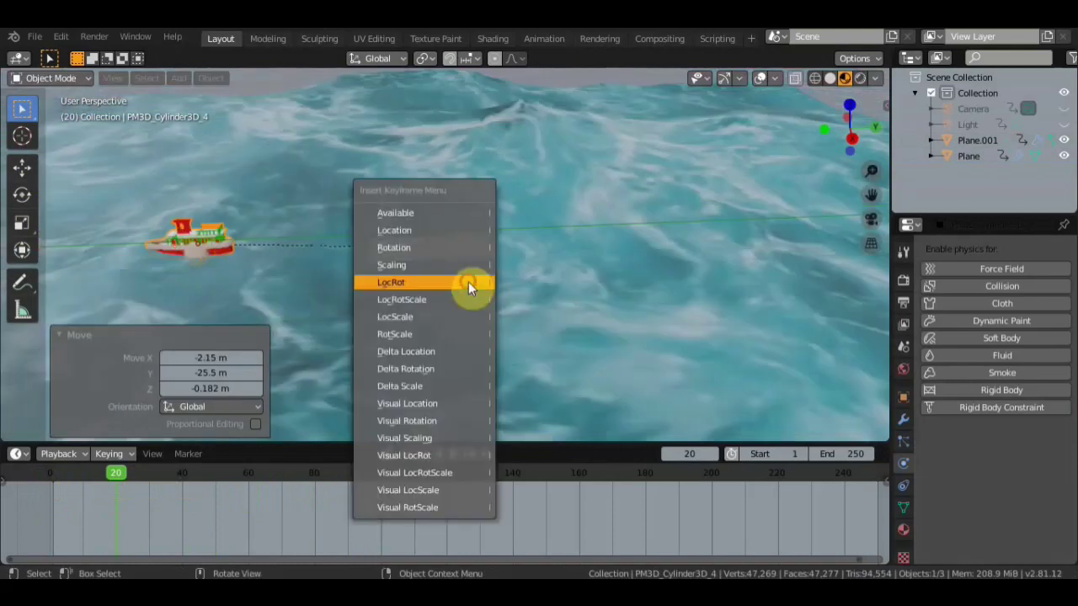
left_click(468, 281)
key("i")
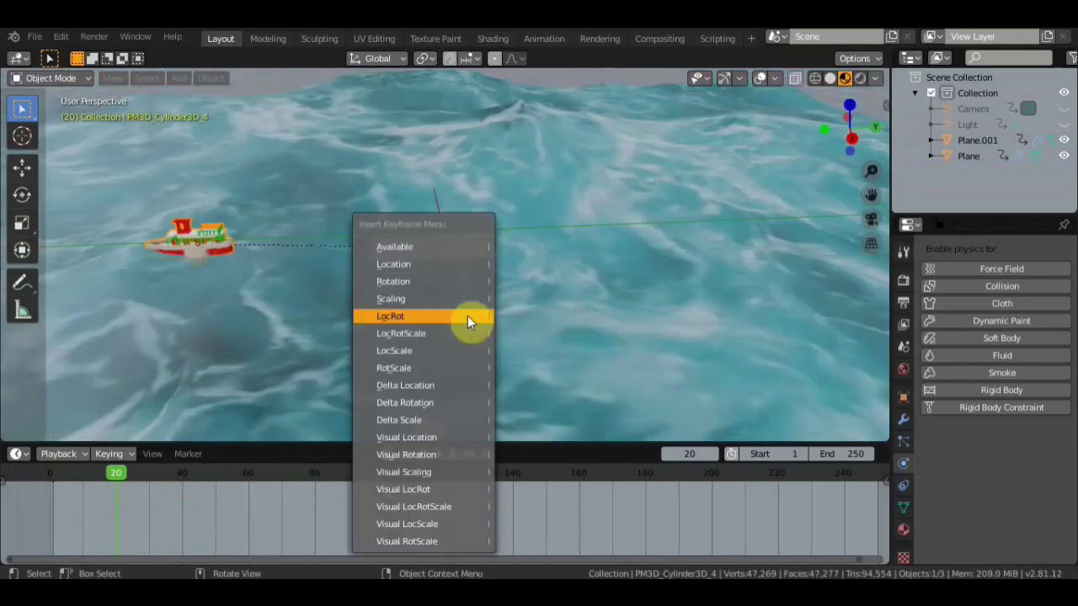
left_click(432, 263)
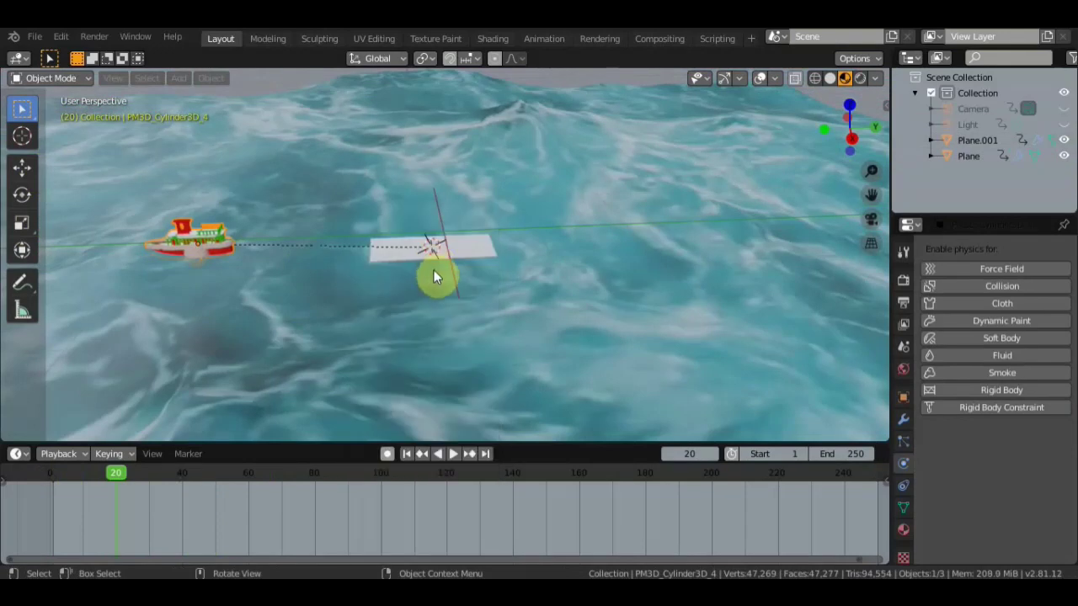
key("i")
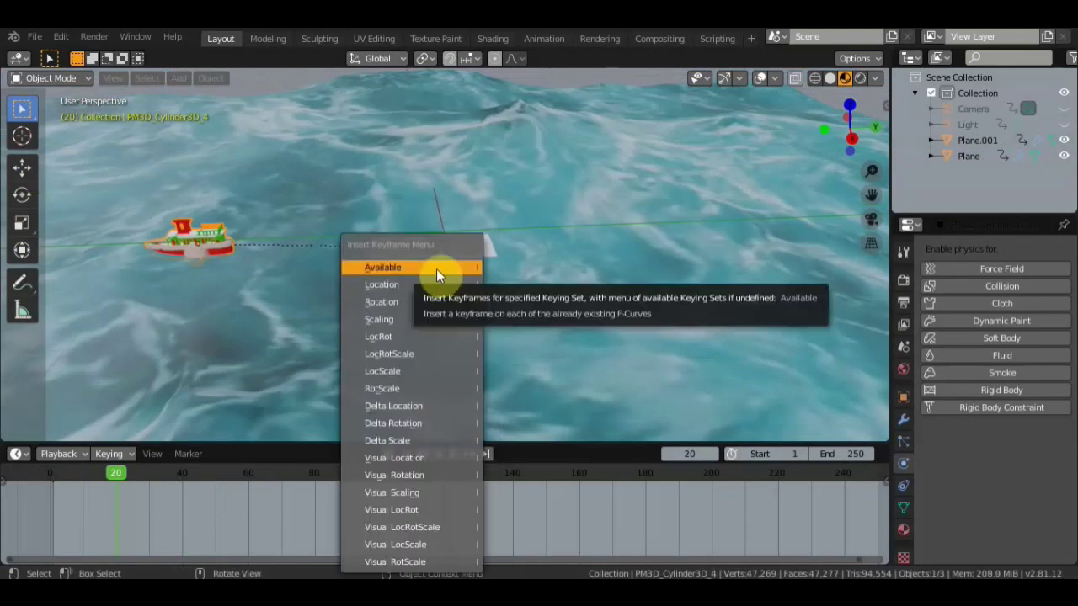
left_click(395, 340)
At frame 81, move the boat by -6.27, -28.5, 4.46 m and keyframe LocRot.
key("space")
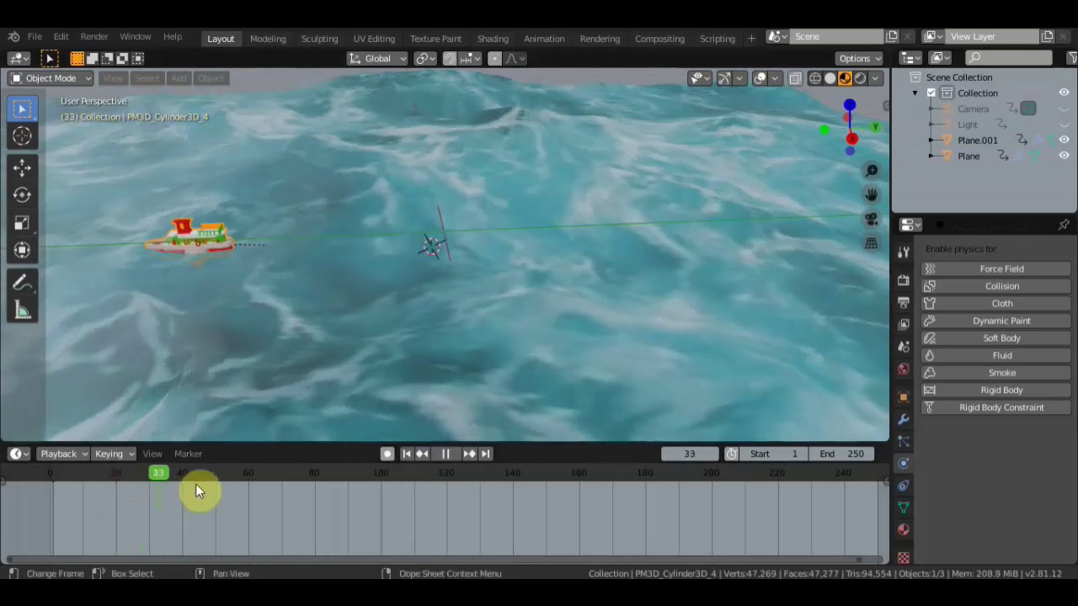
mouse_move(270, 497)
left_mouse_down()
mouse_move(12, 498)
mouse_move(320, 505)
left_mouse_up()
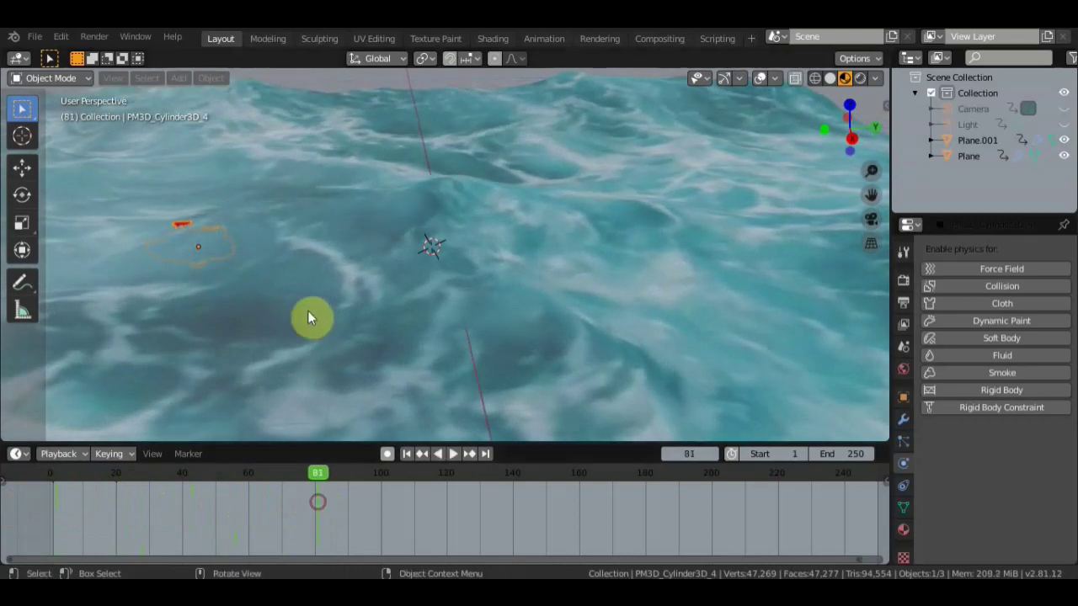
mouse_move(309, 310)
middle_mouse_down()
mouse_move(323, 328)
mouse_move(323, 308)
middle_mouse_up()
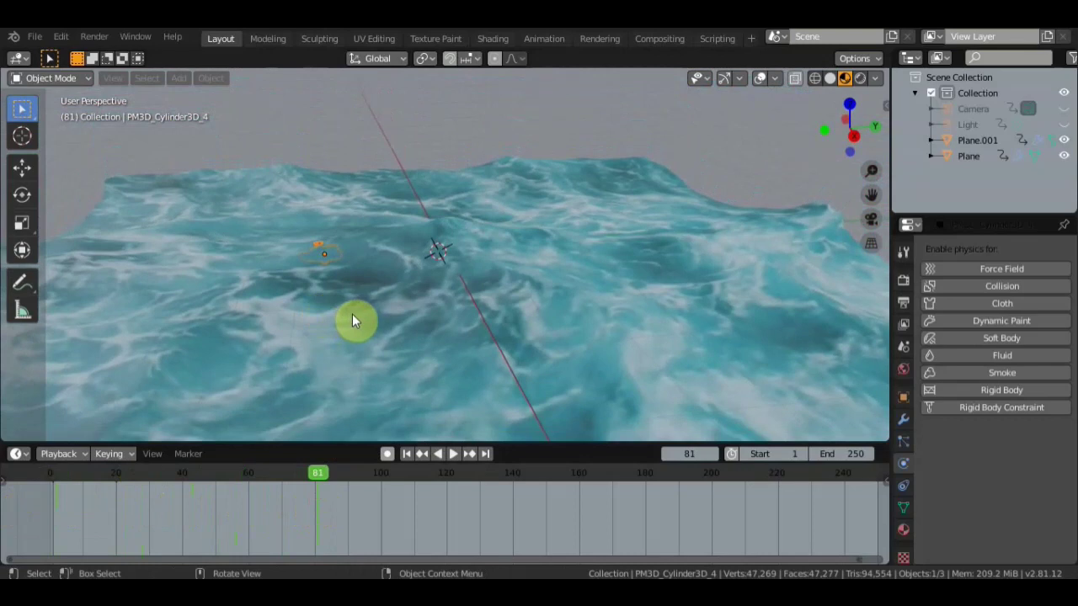
key("g")
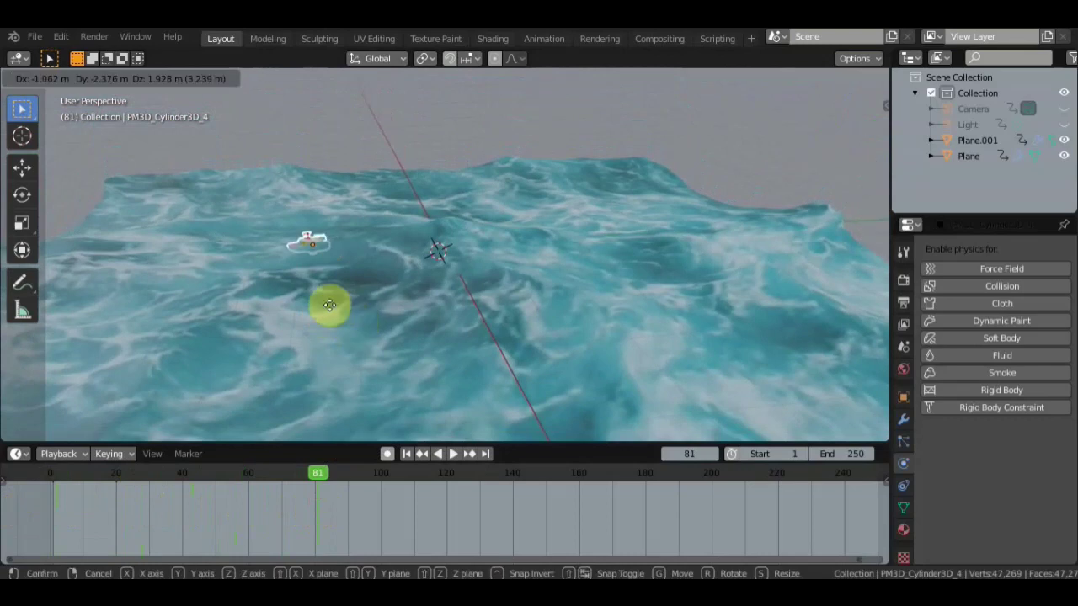
left_click(214, 301)
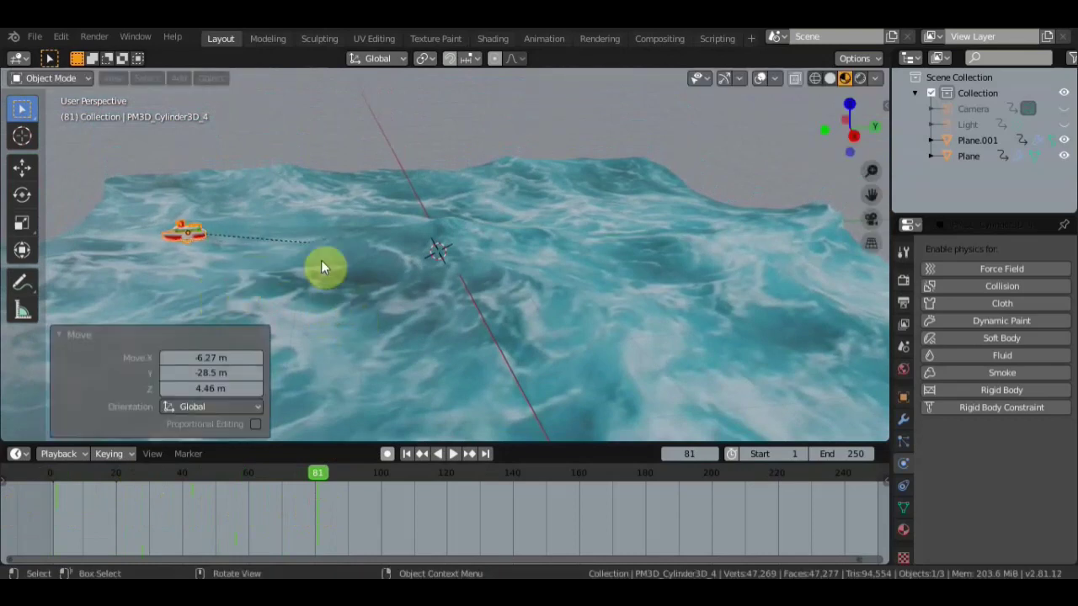
key("i")
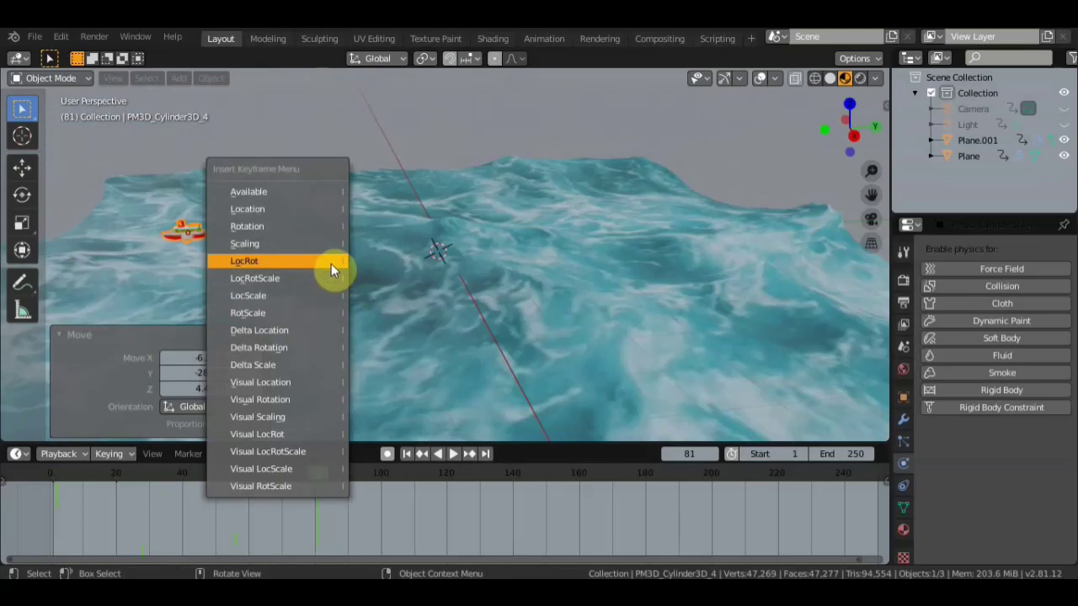
left_click(314, 262)
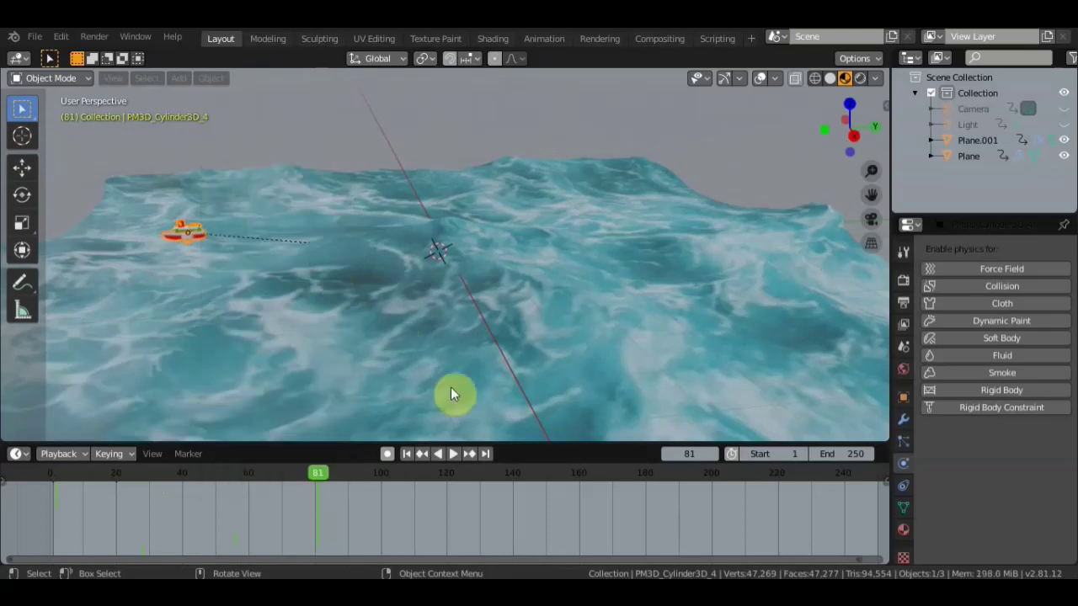
Play the animation from the start, then pause and scrub to frame 80 to check the boat's path.
left_click(454, 452)
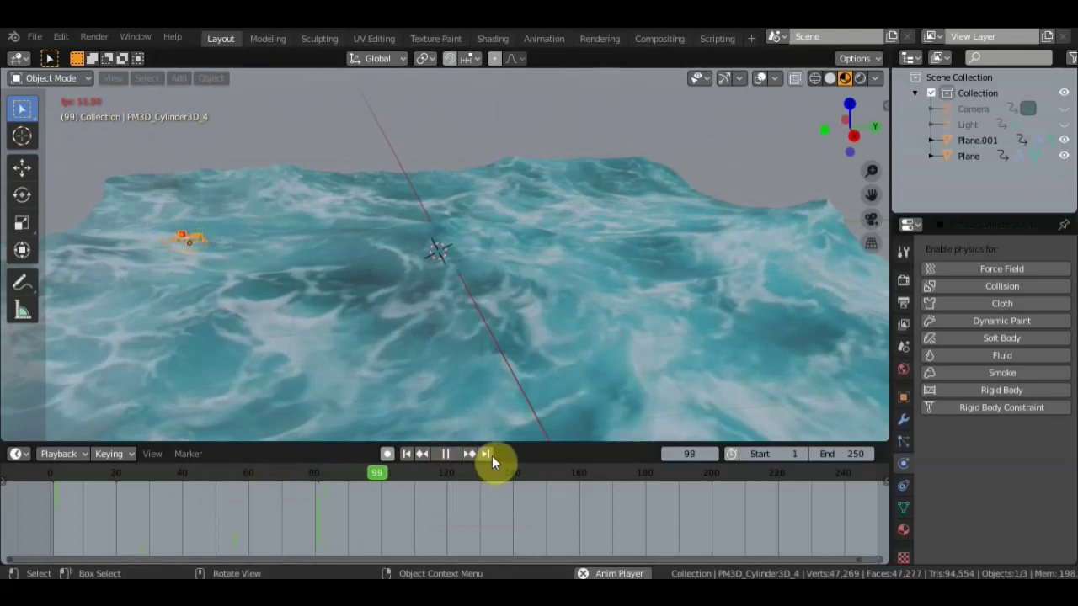
left_click(485, 454)
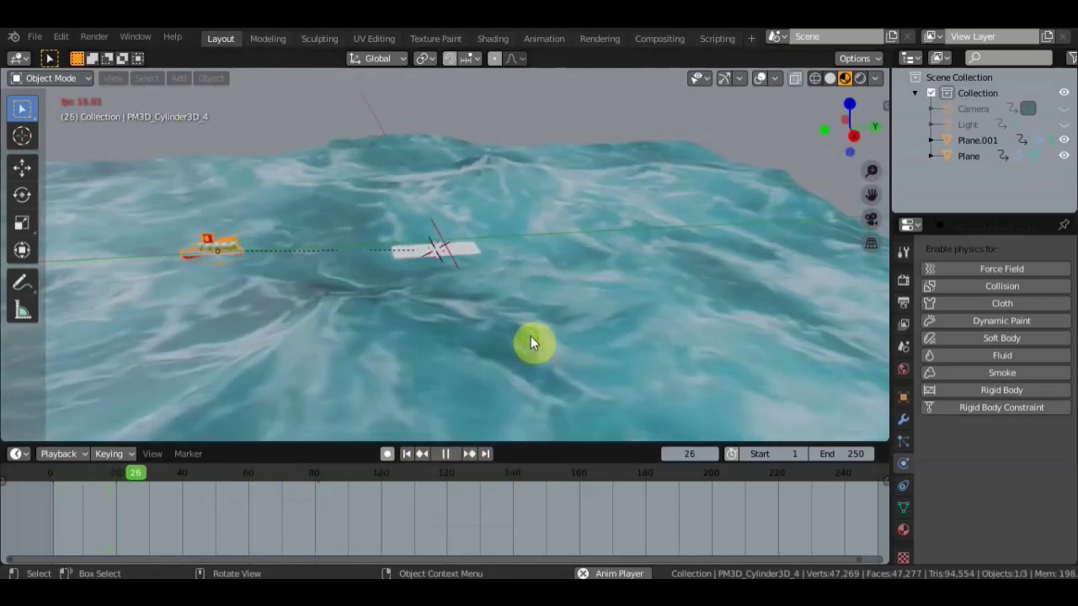
mouse_move(530, 336)
middle_mouse_down()
mouse_move(584, 345)
mouse_move(413, 344)
mouse_move(308, 316)
mouse_move(379, 306)
mouse_move(261, 363)
mouse_move(255, 342)
mouse_move(489, 424)
middle_mouse_up()
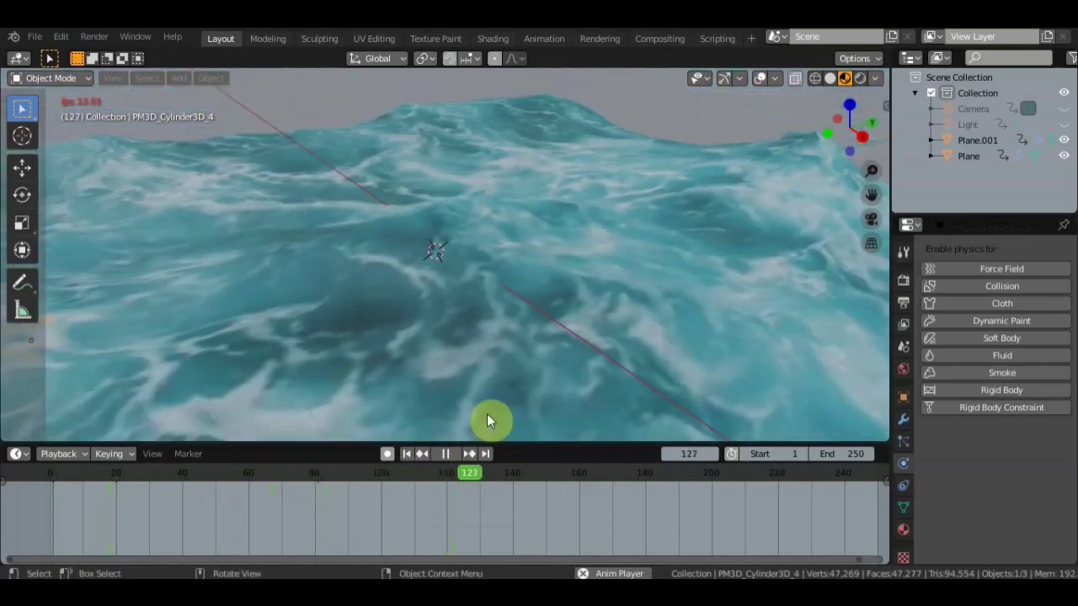
left_click(446, 453)
mouse_move(471, 395)
middle_mouse_down()
mouse_move(445, 342)
mouse_move(428, 345)
mouse_move(413, 378)
middle_mouse_up()
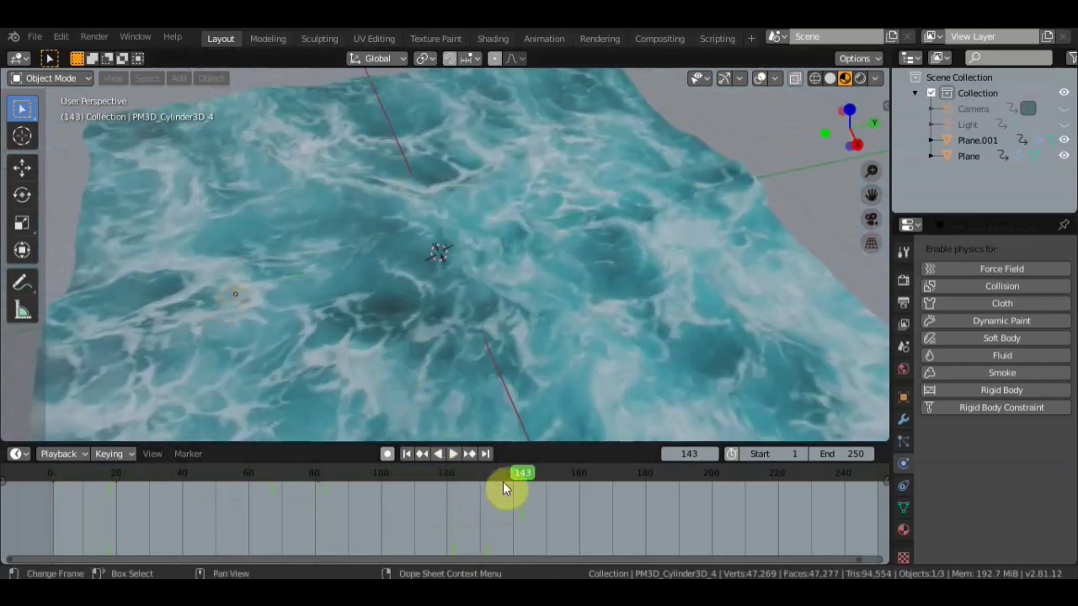
mouse_move(519, 477)
left_mouse_down()
mouse_move(127, 482)
mouse_move(240, 477)
mouse_move(184, 474)
mouse_move(200, 472)
mouse_move(312, 481)
left_mouse_up()
mouse_move(274, 278)
middle_mouse_down()
mouse_move(368, 233)
mouse_move(344, 260)
mouse_move(435, 222)
mouse_move(534, 267)
mouse_move(516, 250)
mouse_move(414, 272)
mouse_move(536, 278)
mouse_move(603, 263)
mouse_move(520, 270)
middle_mouse_up()
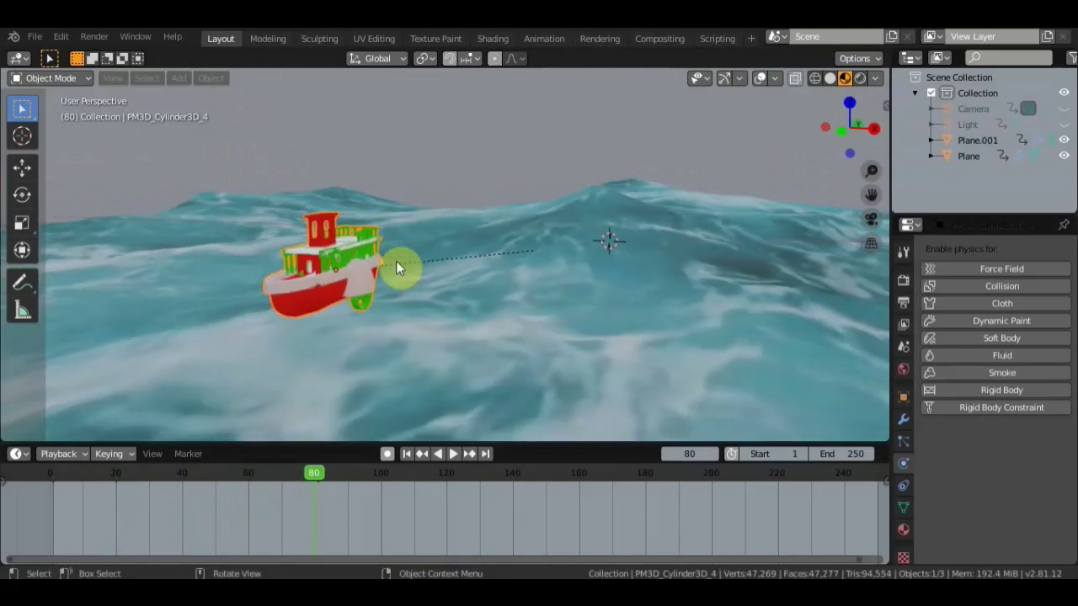
Return to the frame 20 keyframe, put the boat back onto its plane, and select the ocean plane.
mouse_move(396, 262)
middle_mouse_down()
mouse_move(369, 265)
mouse_move(410, 265)
mouse_move(381, 278)
middle_mouse_up()
key("Right")
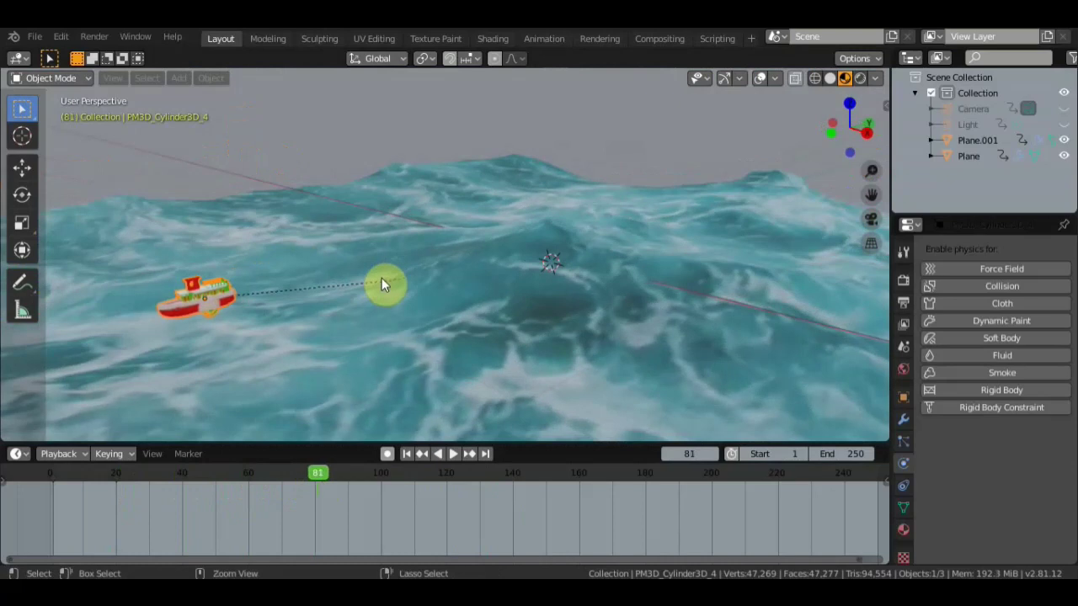
key("Down")
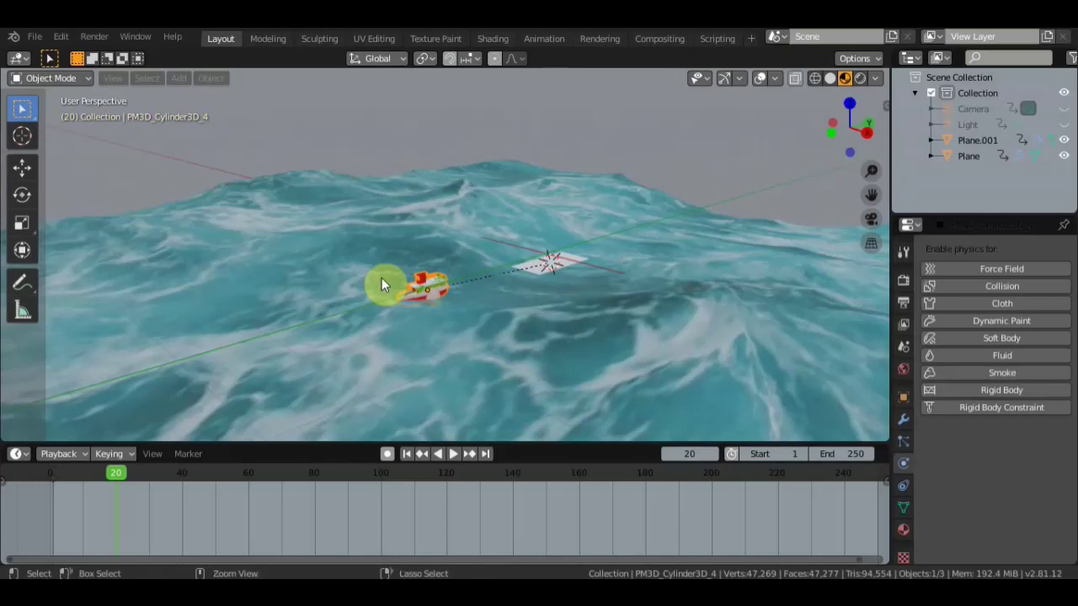
key("alt+g")
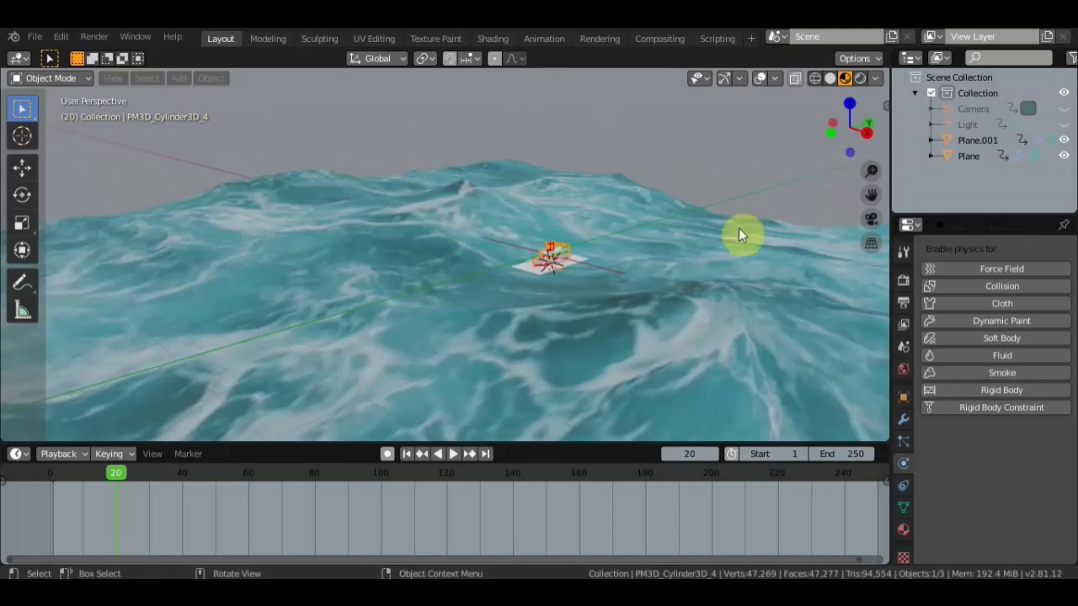
left_click(484, 310)
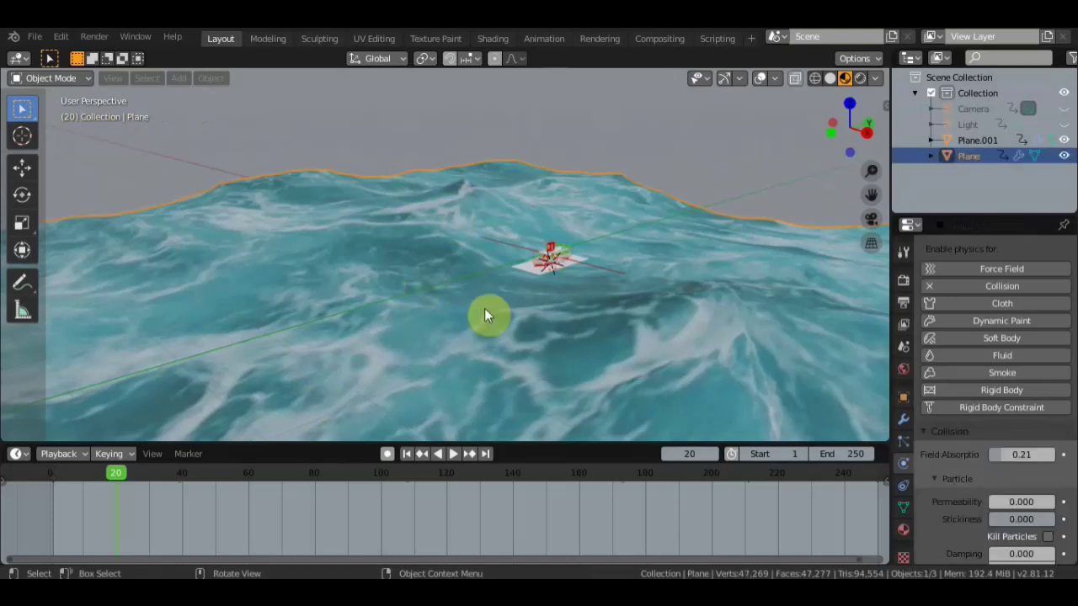
Replay the animation from the start, stop at frame 27, and select the boat.
scroll(674, 244, "up", 3)
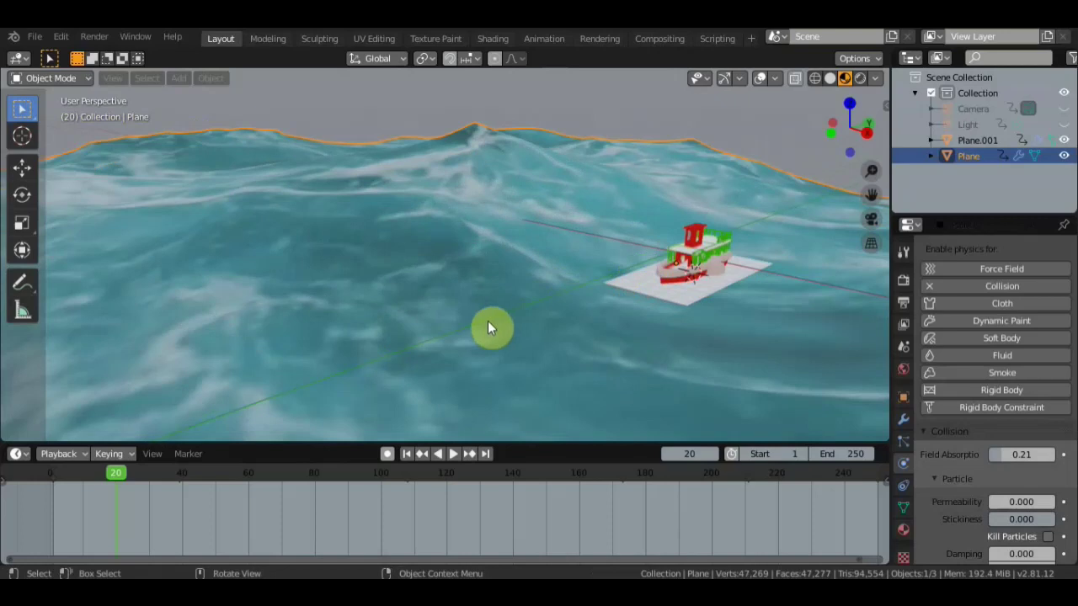
middle_click_drag(487, 321, 103, 442)
left_click_drag(108, 472, 48, 474)
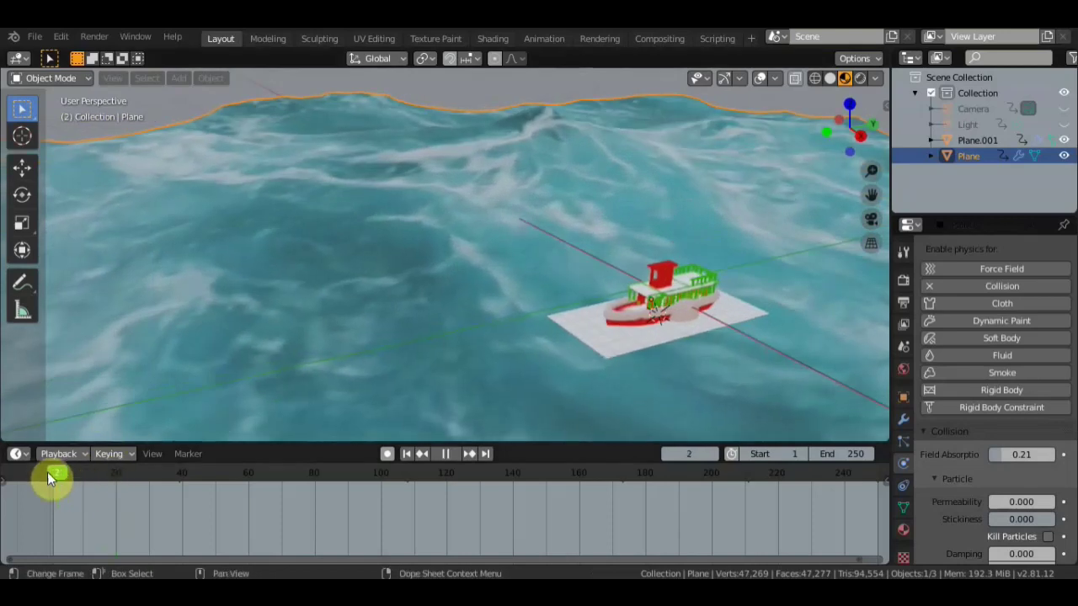
left_click(446, 454)
left_click(452, 455)
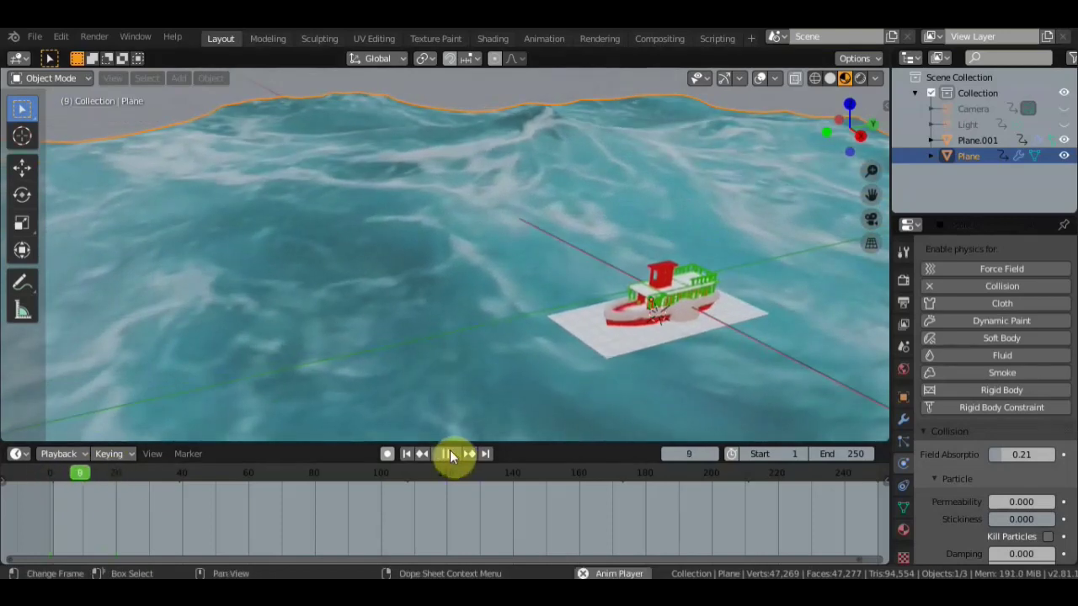
left_click(450, 455)
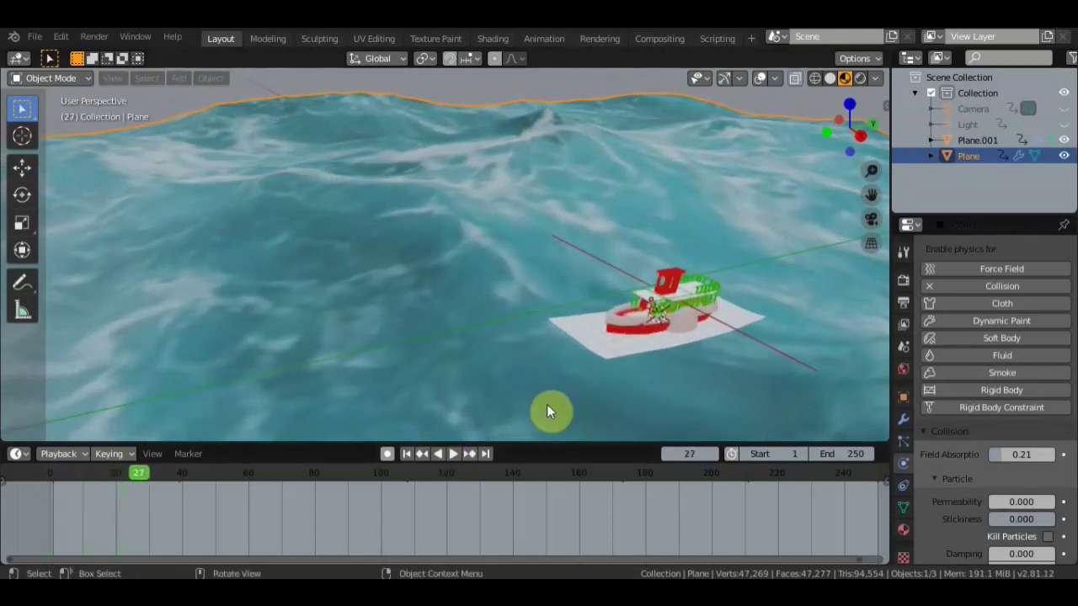
middle_click_drag(700, 357, 648, 329)
left_click(625, 309)
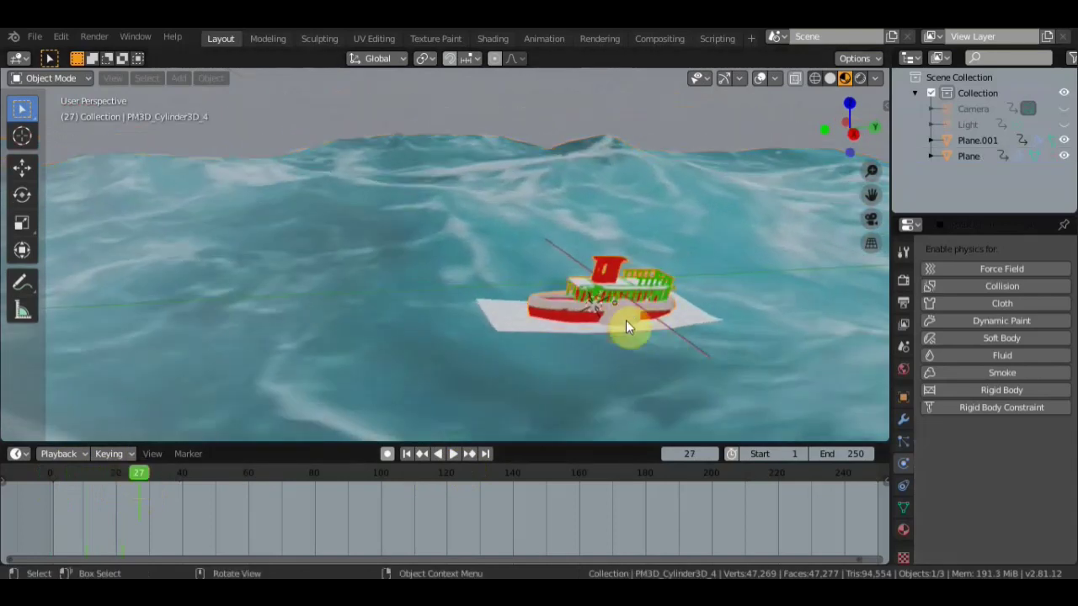
Move Plane.001 by -6.7, -41.4, 1.61 m and key its location and rotation at frame 27.
left_click(634, 328)
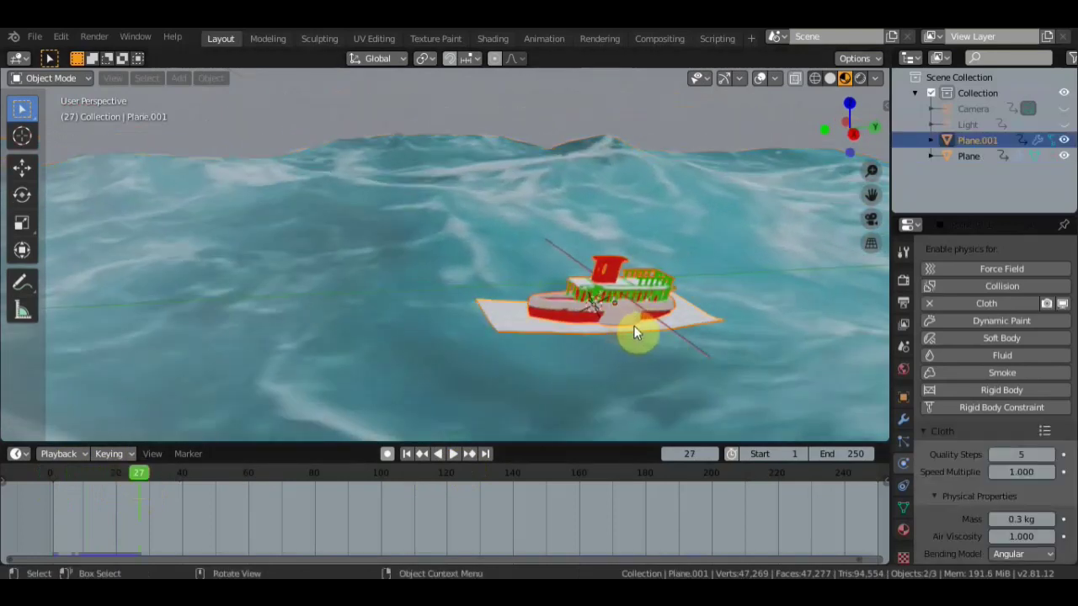
scroll(631, 332, "down", 3)
scroll(631, 332, "down", 2)
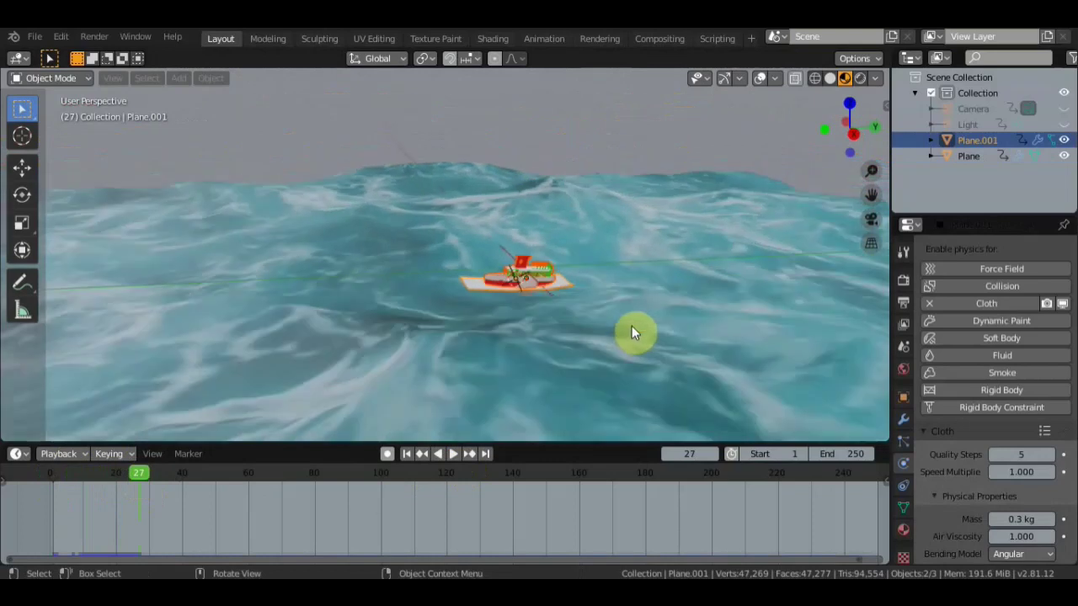
key("g")
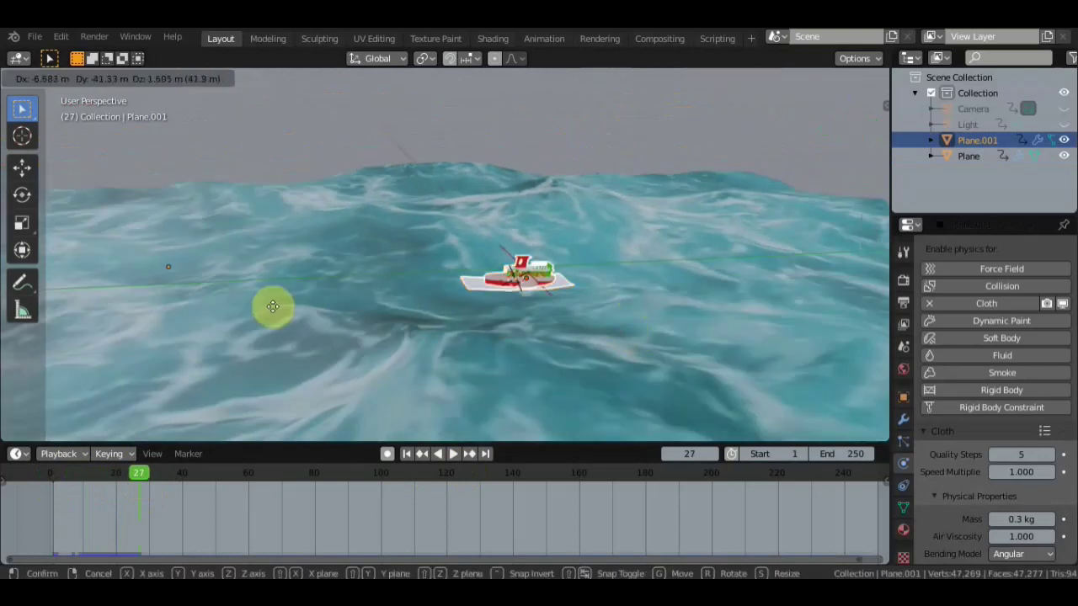
left_click(269, 305)
middle_click_drag(274, 306, 345, 311)
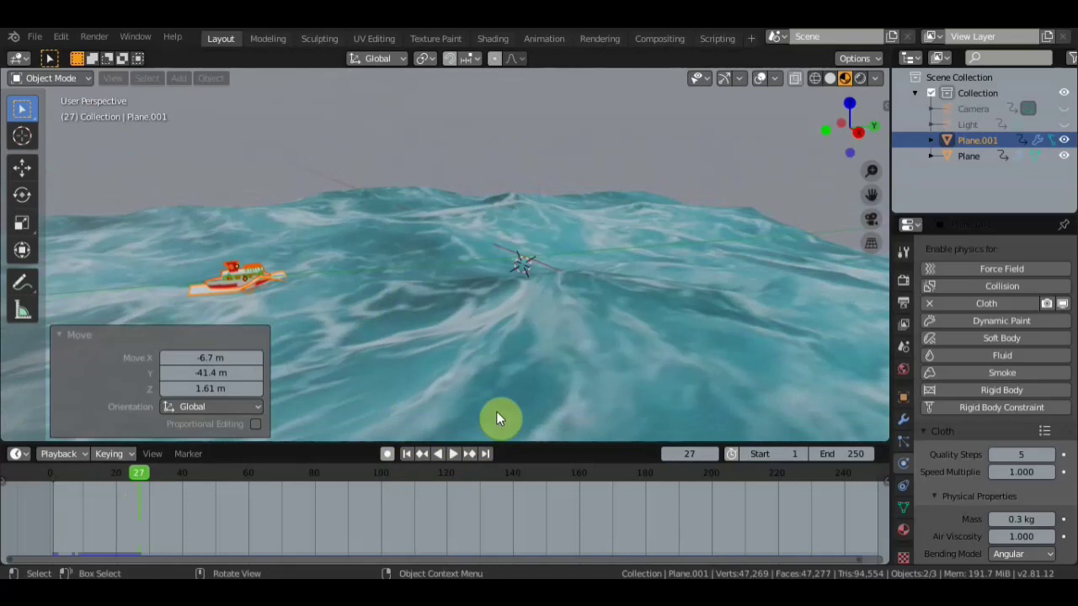
key("i")
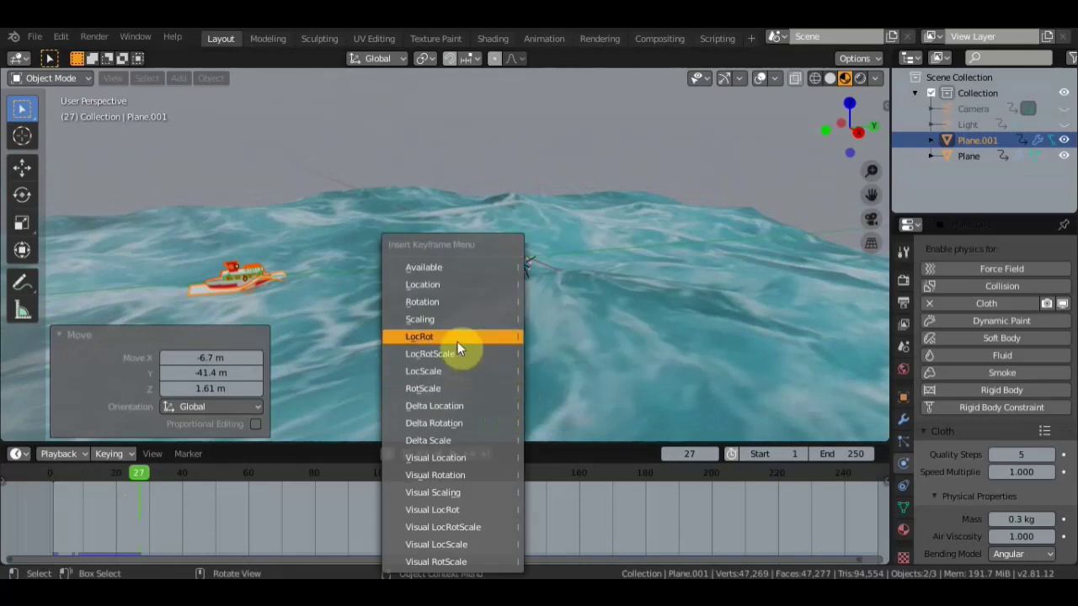
left_click(457, 337)
Play the animation from the start and pause it at frame 46.
left_click(445, 454)
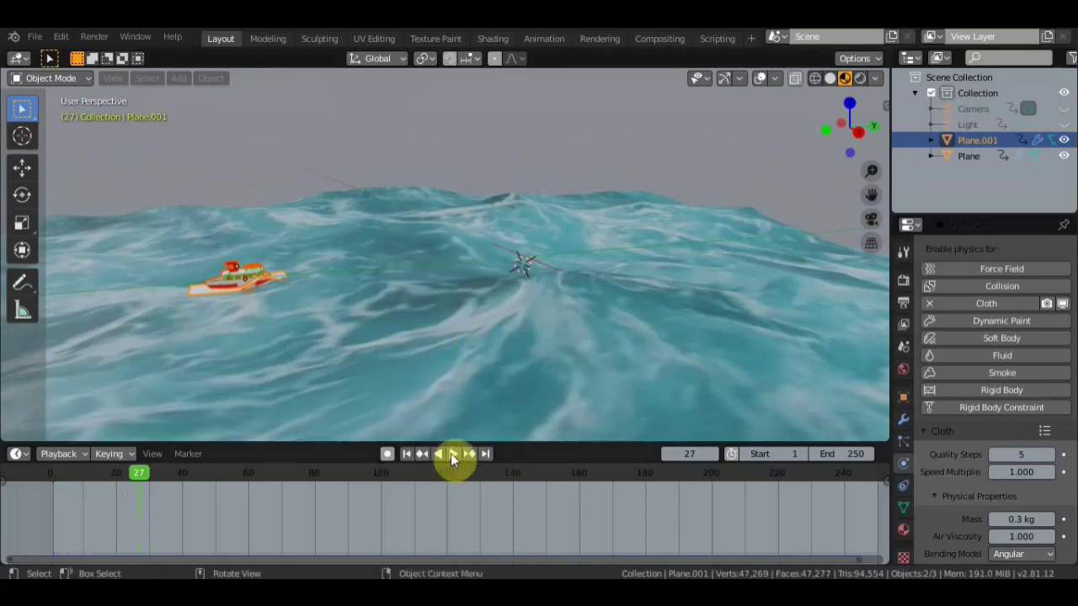
left_click(47, 477)
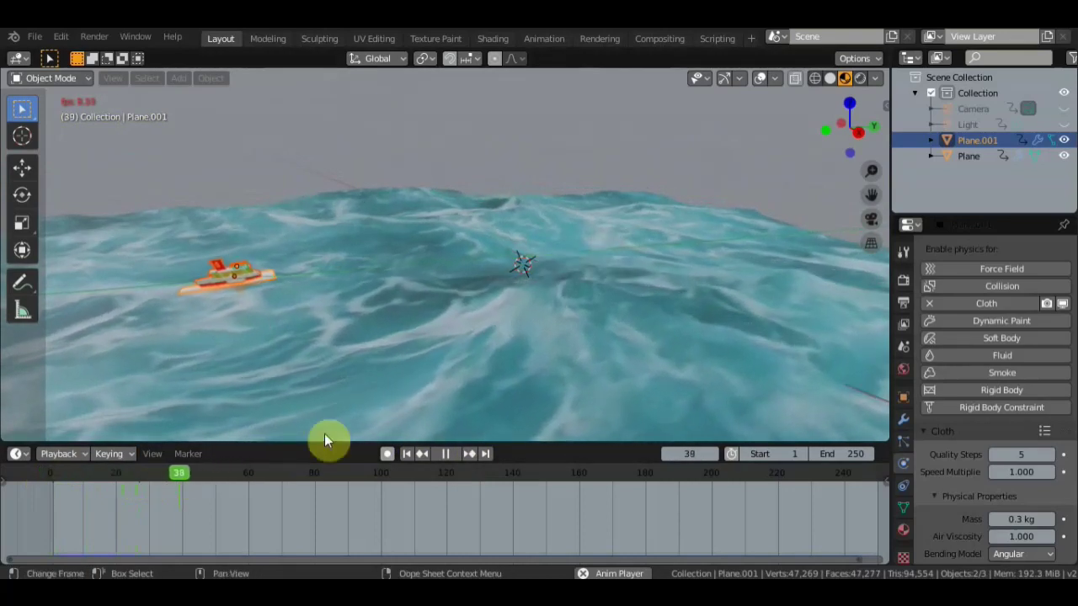
left_click(444, 454)
middle_click_drag(385, 351, 426, 385)
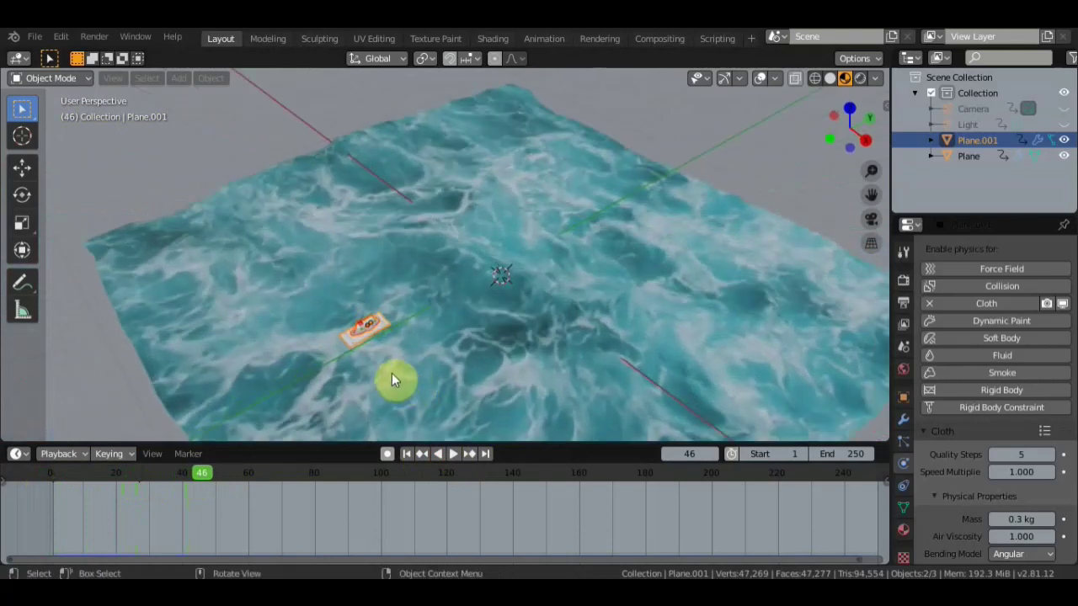
At frame 46, move the boat's plane toward the ocean's edge.
key("g")
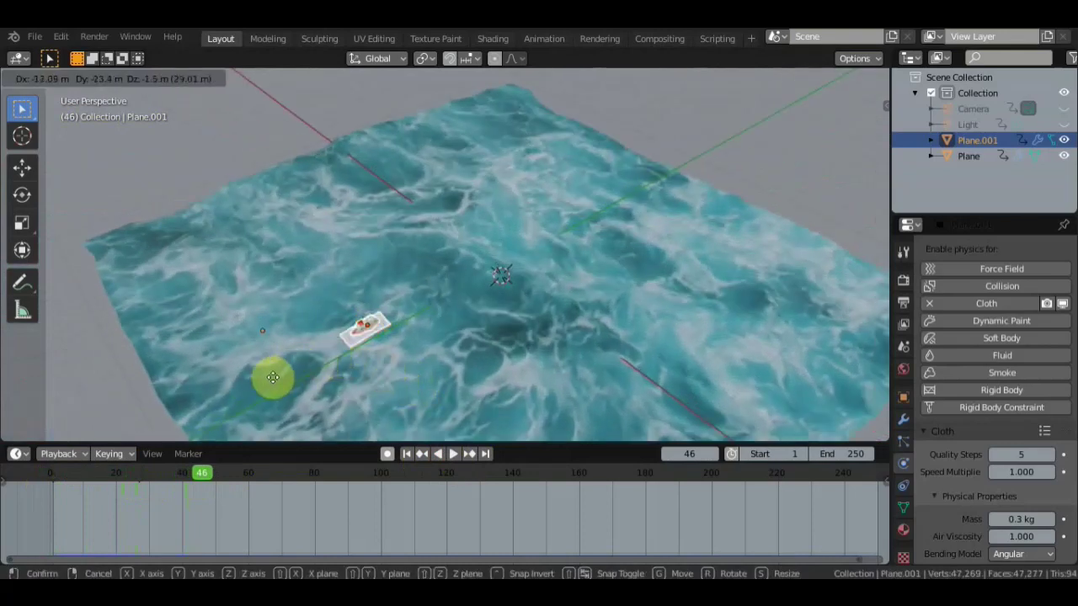
left_click(273, 377)
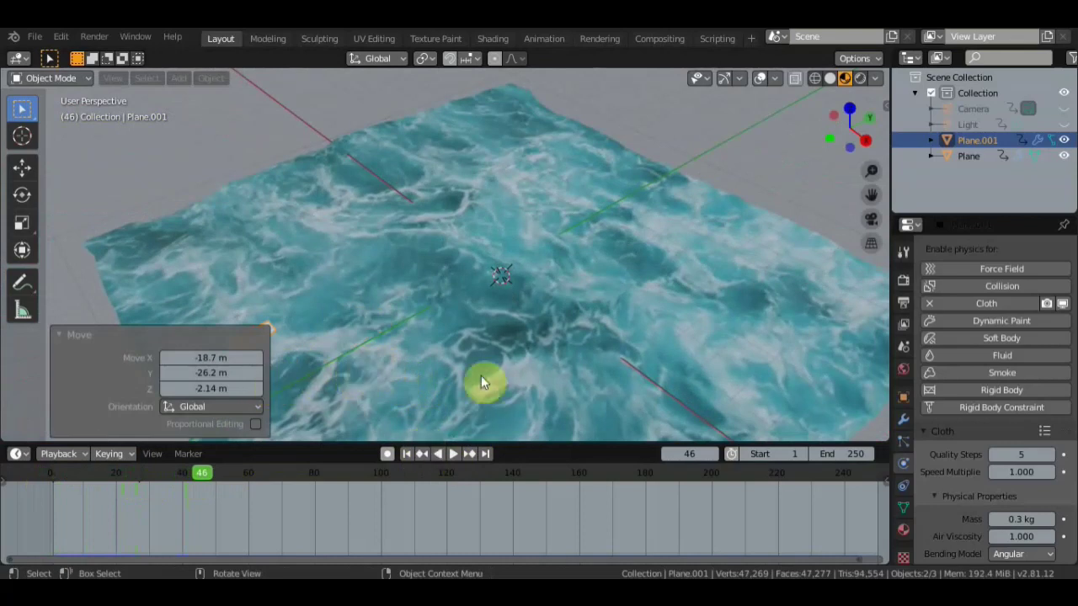
left_click(508, 279)
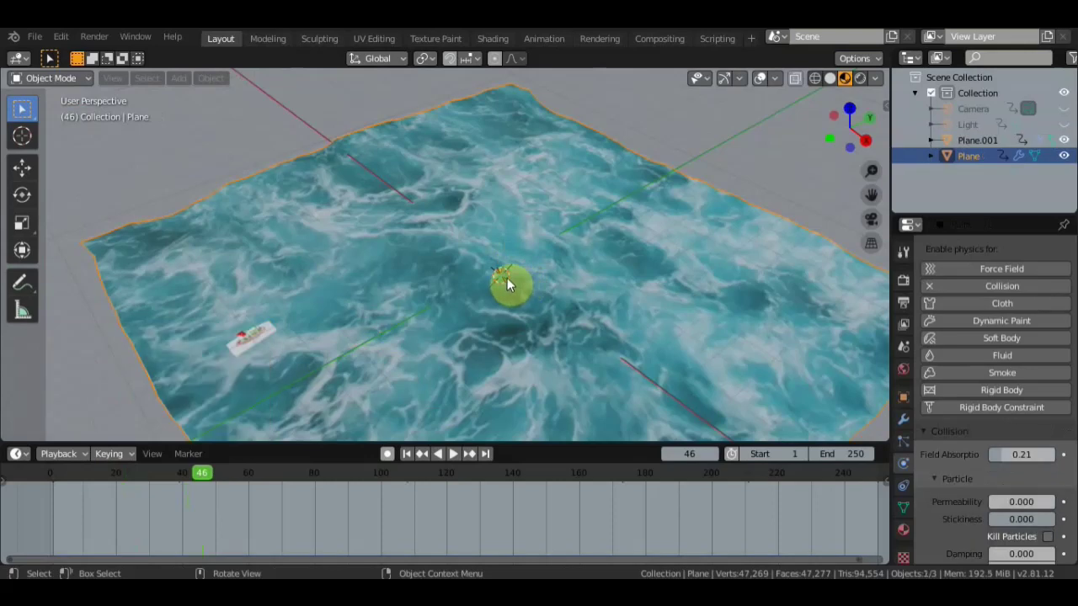
left_click(257, 335)
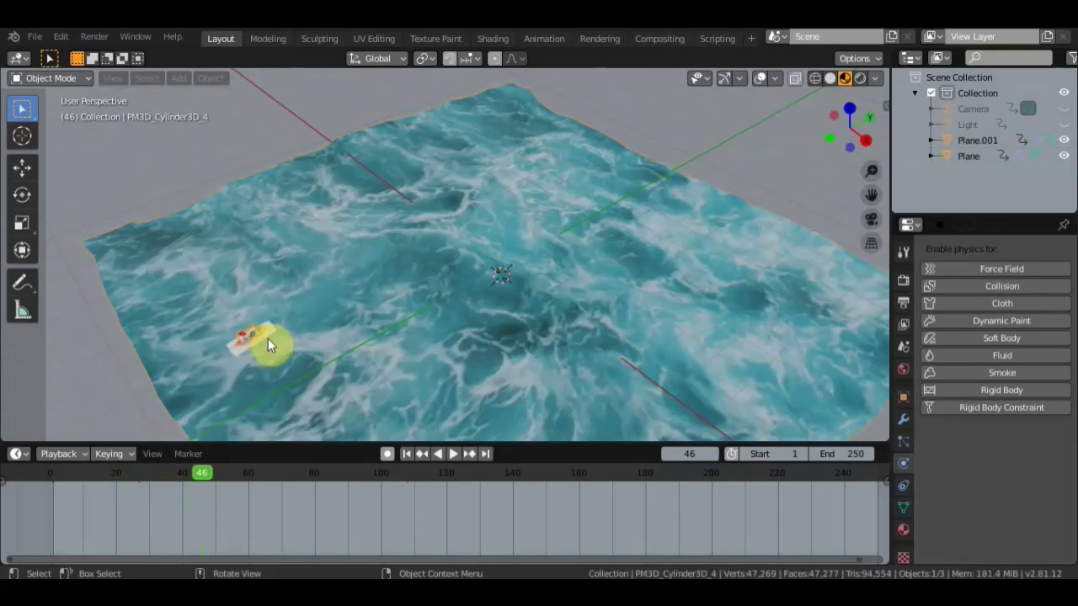
left_click(271, 332, "shift")
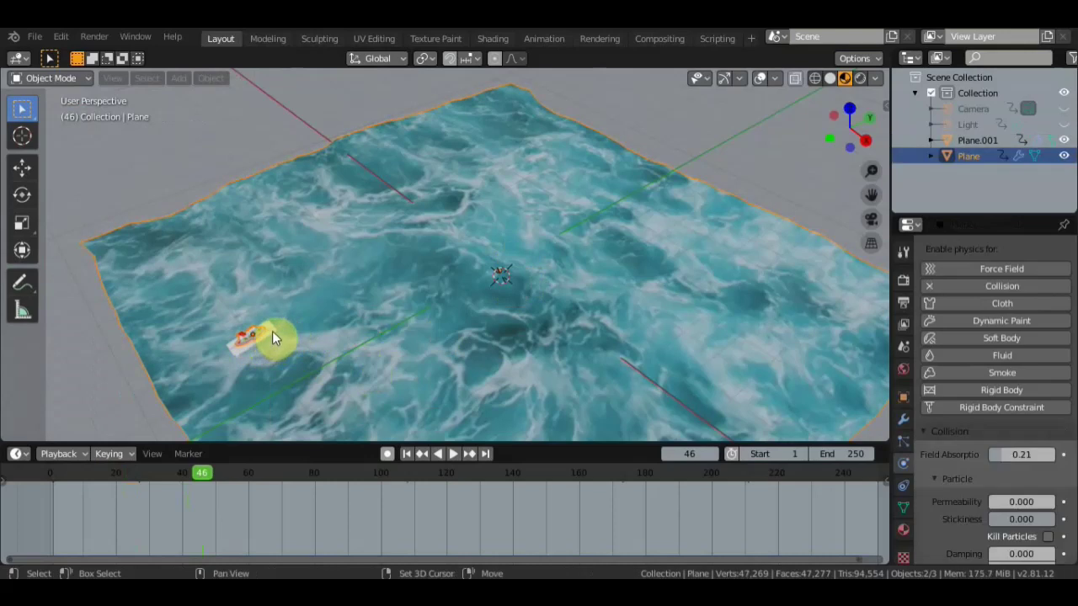
middle_click_drag(280, 328, 189, 354)
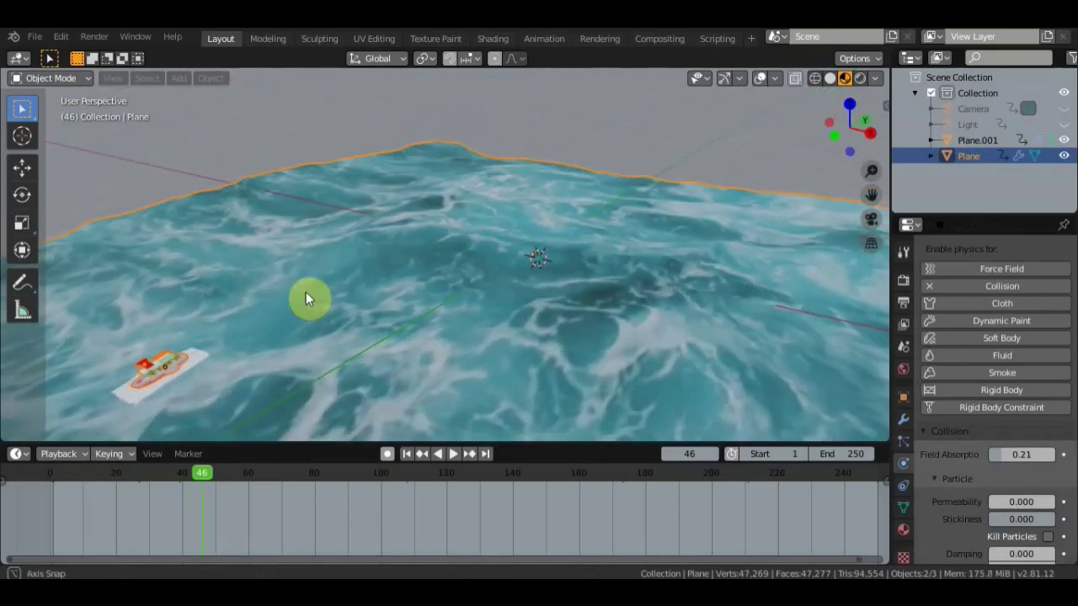
Make Plane.001 active and insert a LocRot keyframe at frame 46.
left_click(170, 356)
left_click(200, 357, "shift")
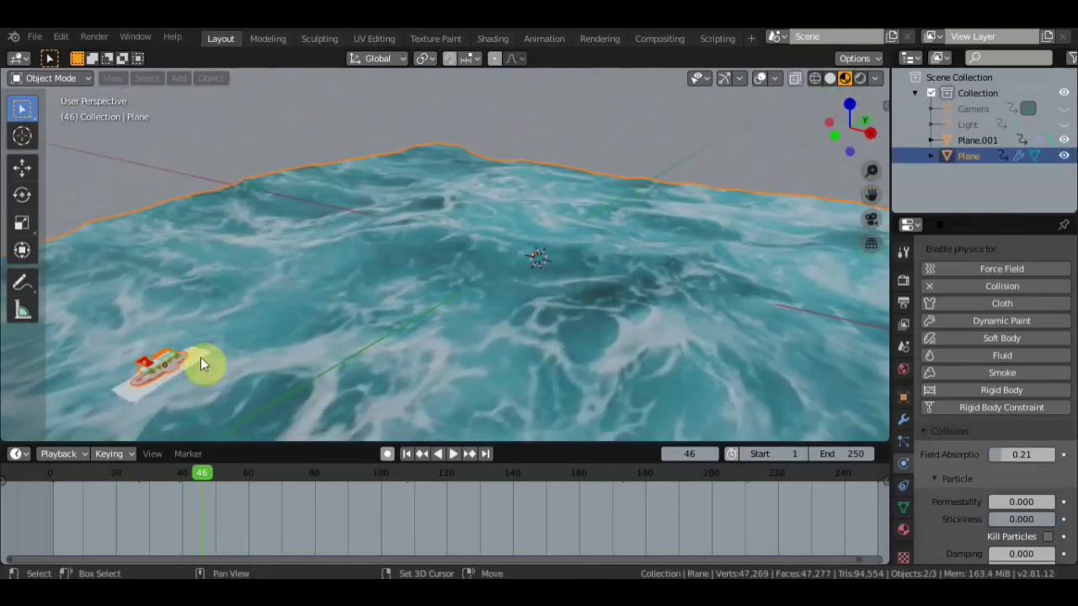
left_click(196, 360, "shift")
scroll(250, 324, "down", 3)
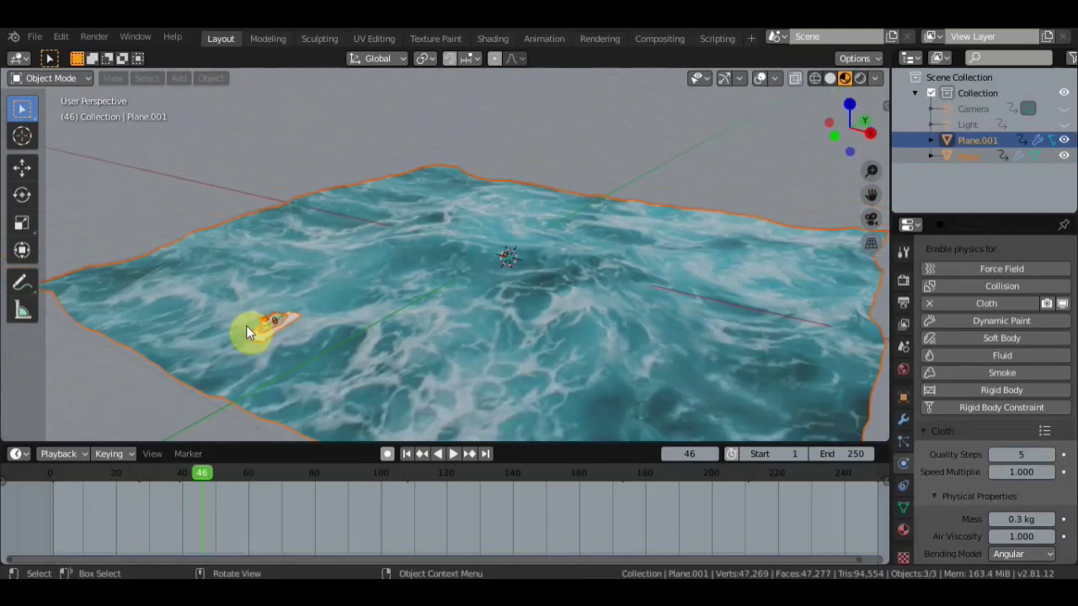
middle_click_drag(246, 325, 225, 335)
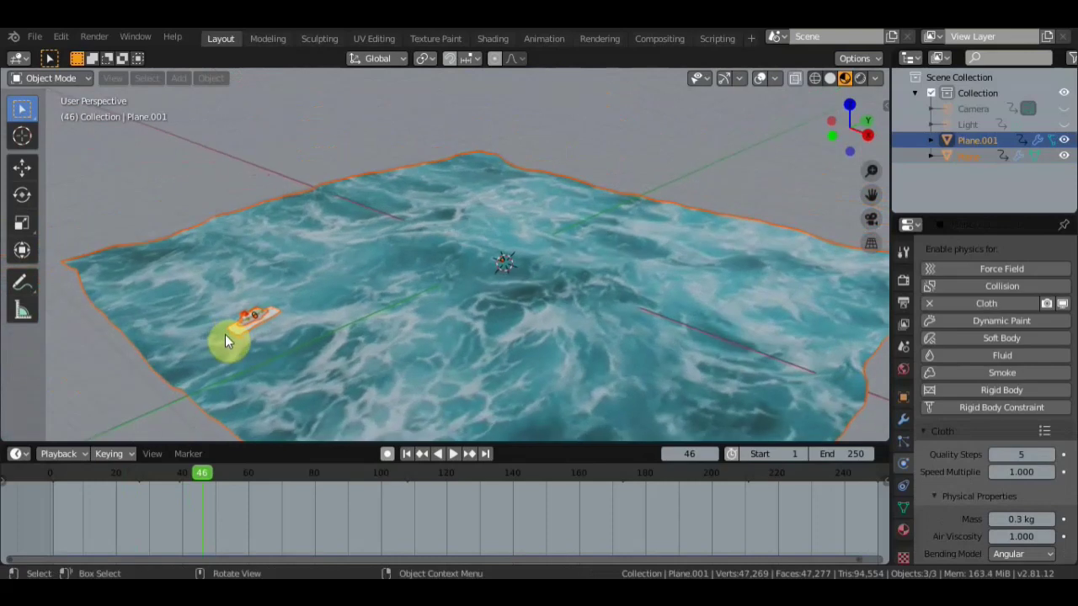
key("i")
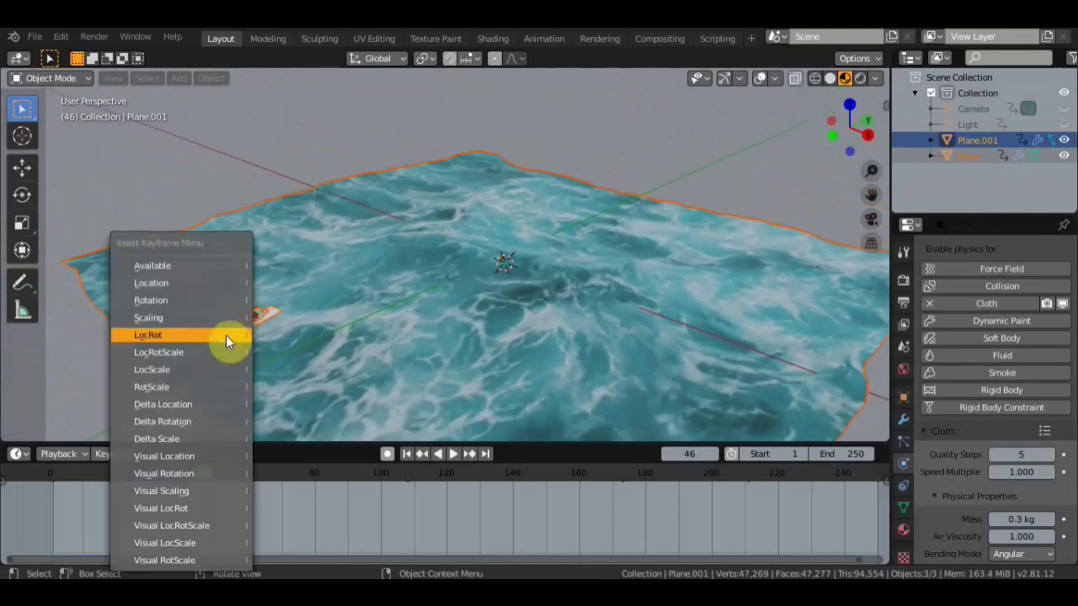
left_click(225, 335)
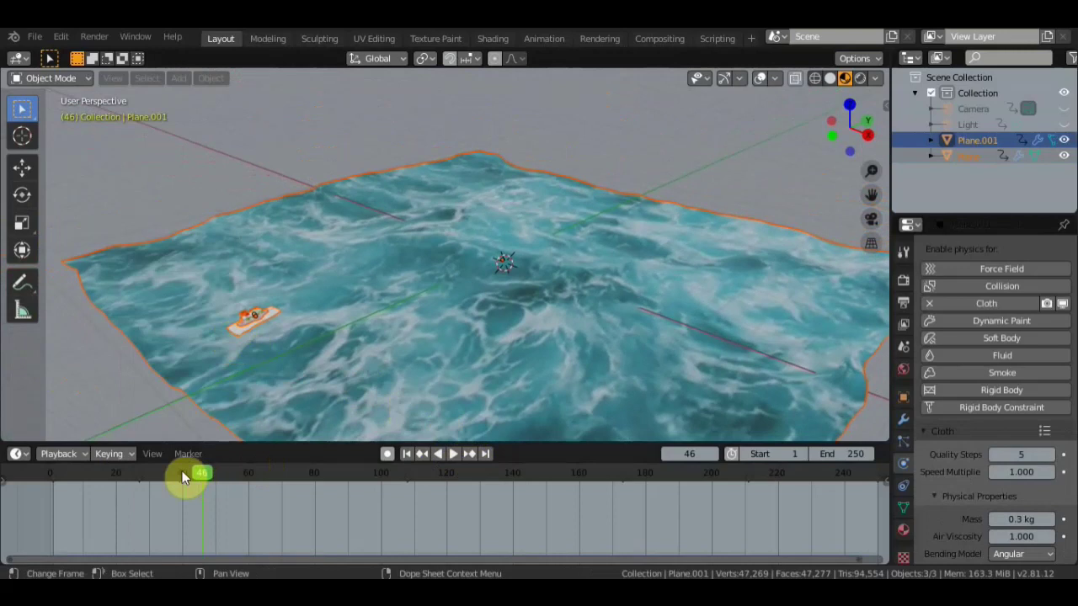
Play from frame 0, stop at frame 113, and hide Plane.001 in the Outliner.
left_click_drag(182, 471, 30, 474)
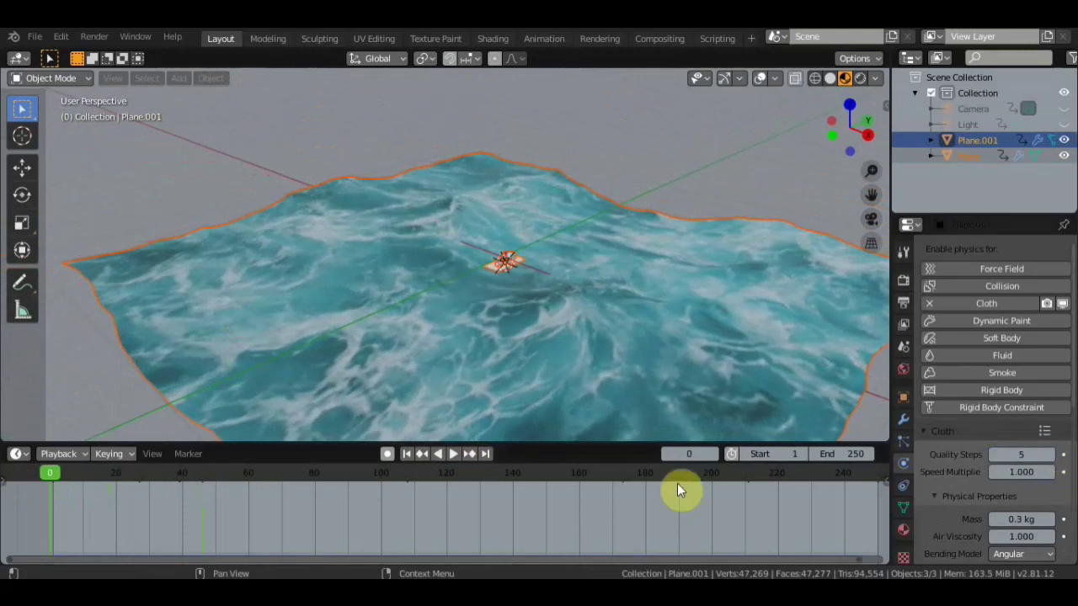
left_click(455, 455)
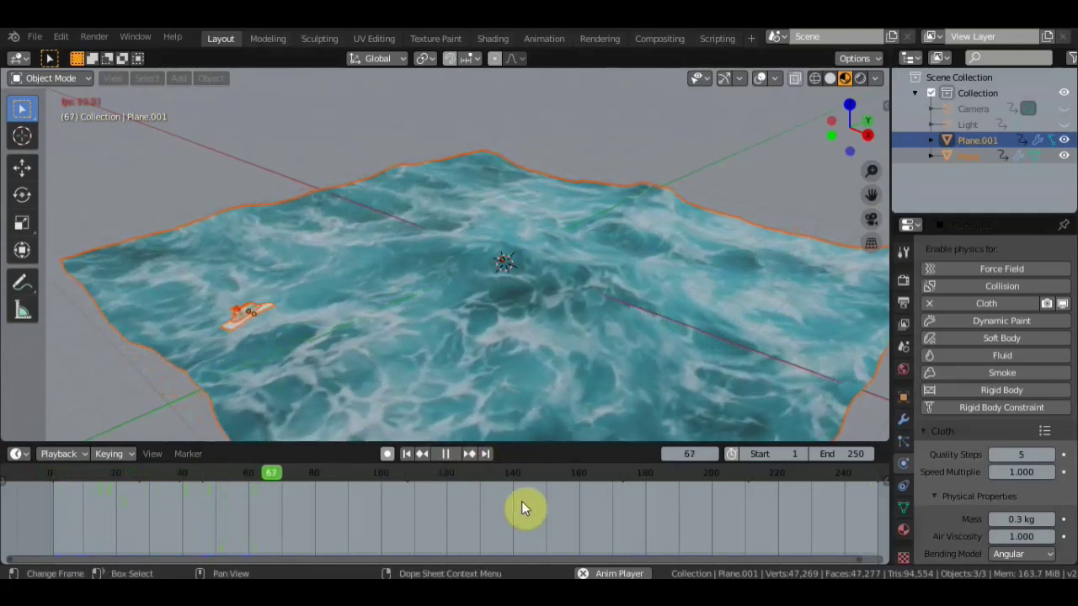
left_click(447, 454)
mouse_move(354, 369)
middle_mouse_down()
mouse_move(309, 336)
mouse_move(408, 299)
mouse_move(461, 318)
mouse_move(421, 319)
mouse_move(444, 328)
mouse_move(594, 357)
mouse_move(596, 336)
mouse_move(512, 332)
mouse_move(589, 320)
mouse_move(527, 337)
middle_mouse_up()
left_click(1063, 140)
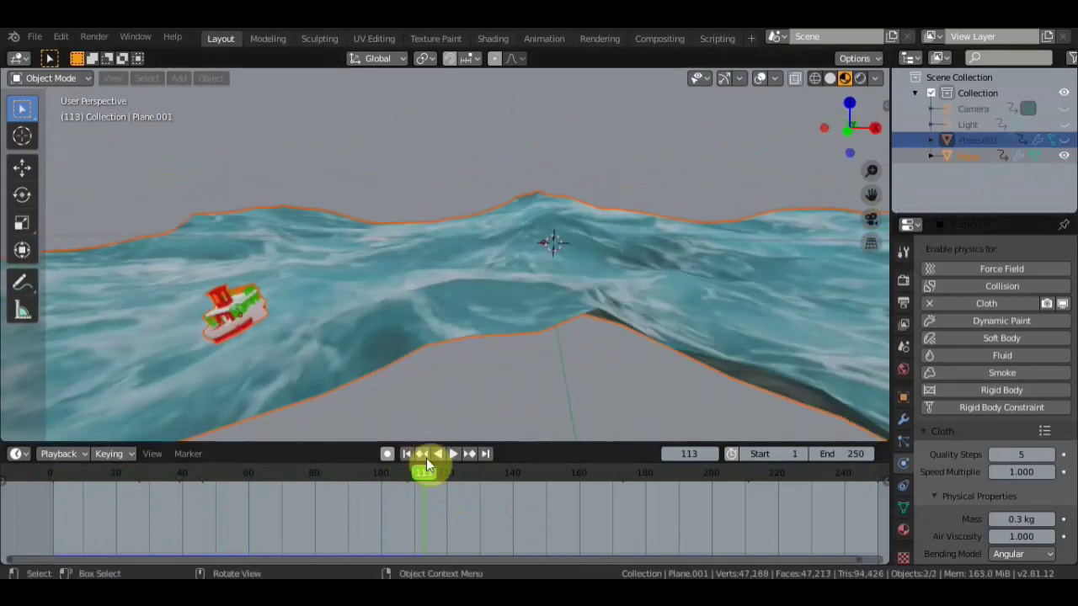
Rewind to frame 0 and play again, orbiting to follow the boat bobbing across the waves.
left_click(437, 454)
left_click_drag(353, 485, 29, 512)
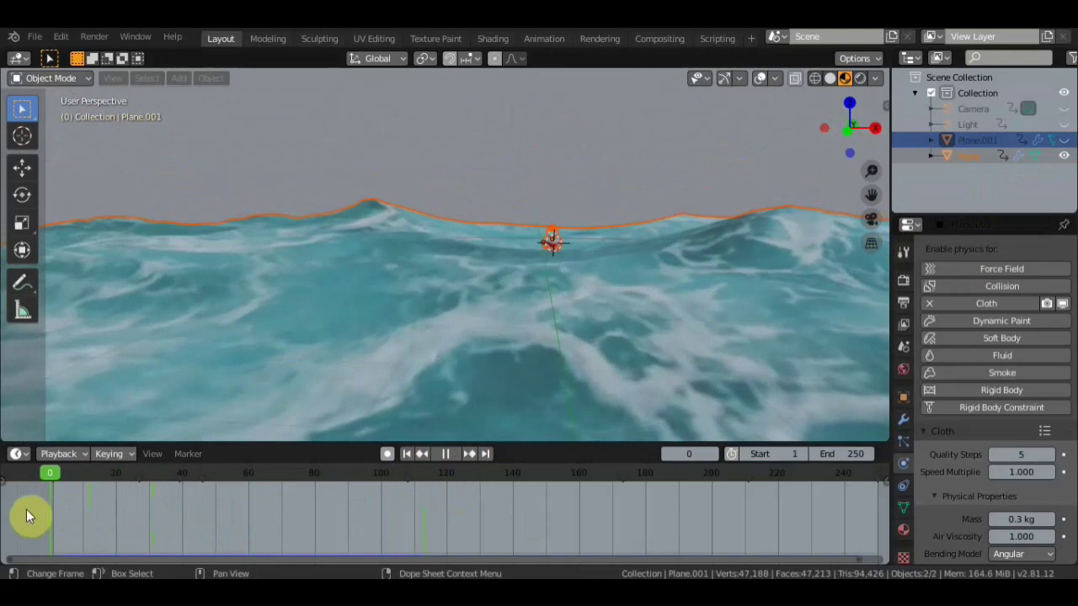
key("space")
mouse_move(466, 322)
middle_mouse_down()
mouse_move(379, 363)
mouse_move(538, 313)
mouse_move(469, 264)
mouse_move(493, 292)
middle_mouse_up()
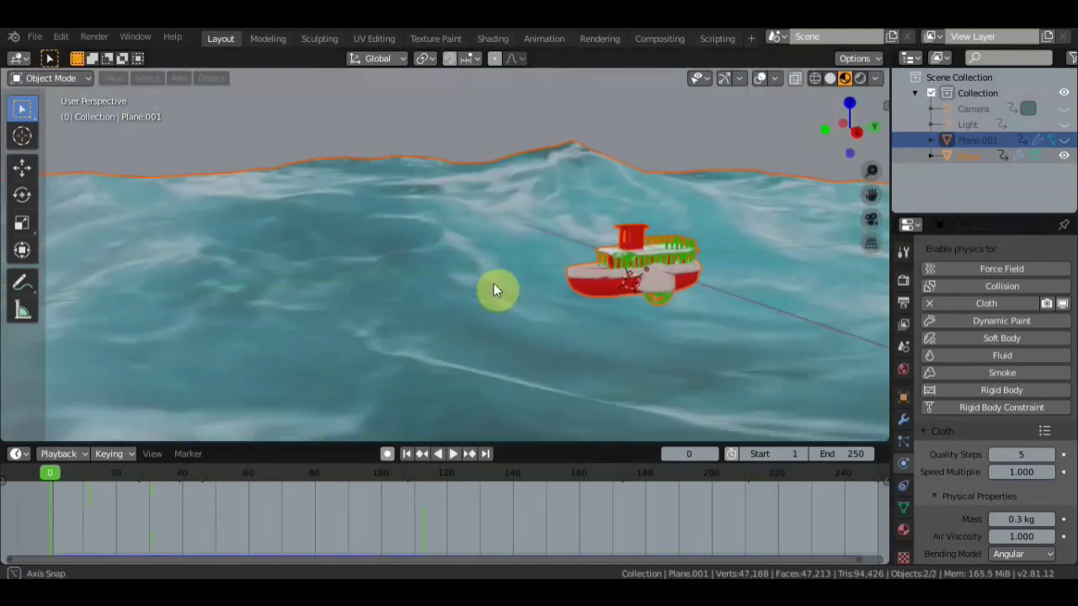
left_click(456, 452)
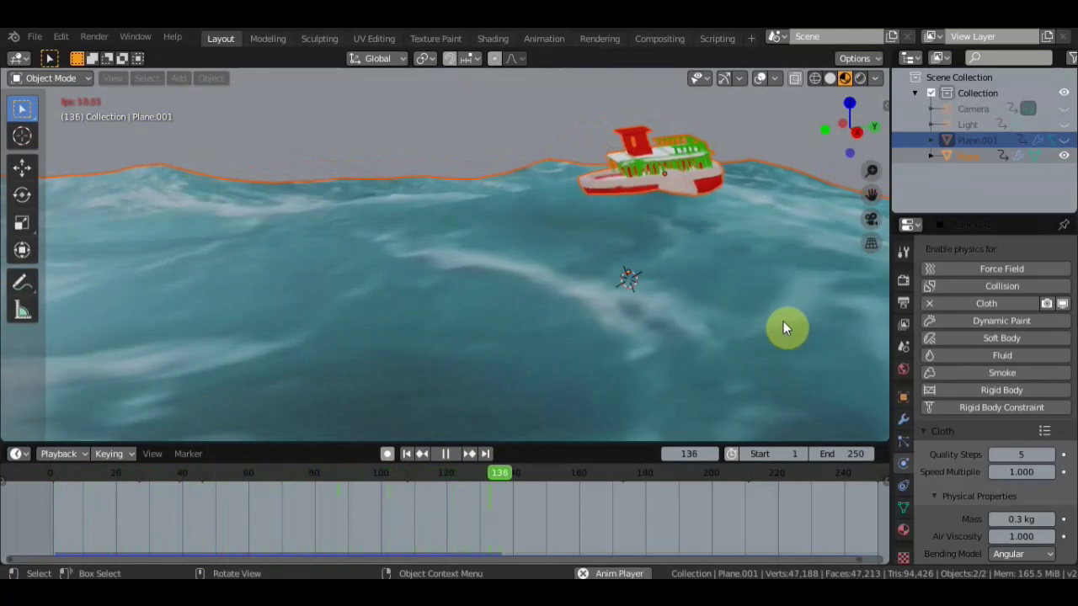
mouse_move(783, 321)
middle_mouse_down()
mouse_move(843, 312)
mouse_move(20, 306)
mouse_move(469, 272)
mouse_move(580, 300)
mouse_move(469, 289)
mouse_move(730, 314)
mouse_move(784, 255)
mouse_move(743, 282)
mouse_move(830, 274)
mouse_move(579, 334)
mouse_move(637, 306)
mouse_move(614, 284)
mouse_move(633, 290)
mouse_move(565, 373)
mouse_move(530, 399)
mouse_move(498, 393)
mouse_move(534, 383)
middle_mouse_up()
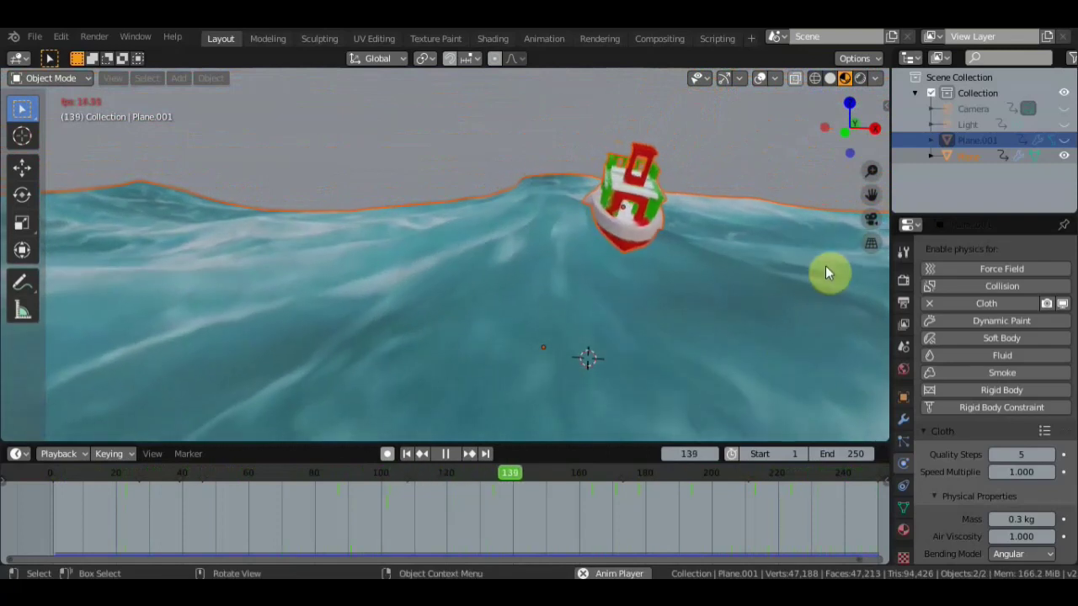